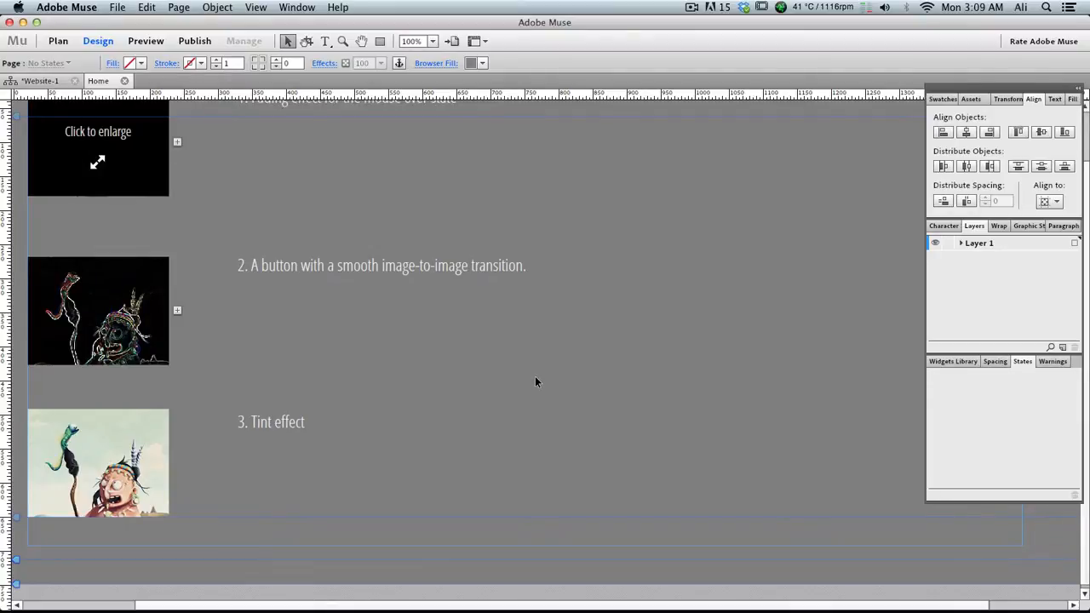
# Step: Preview the page in the browser and examine the rollover effects of the three example images
pyautogui.scroll(1, 535, 382)
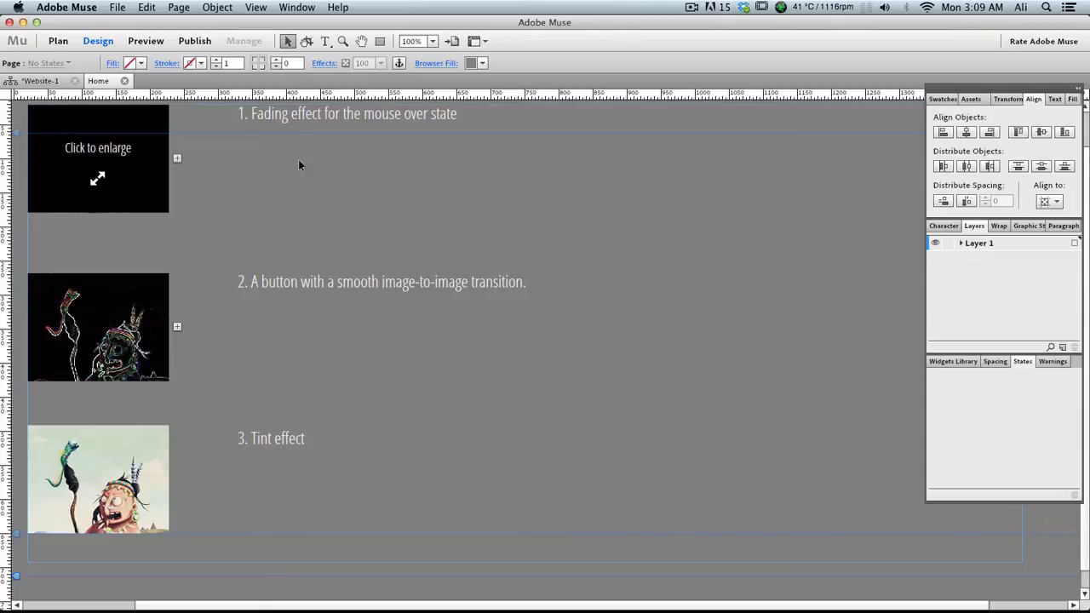
pyautogui.click(379, 41)
pyautogui.press('super+shift+e')
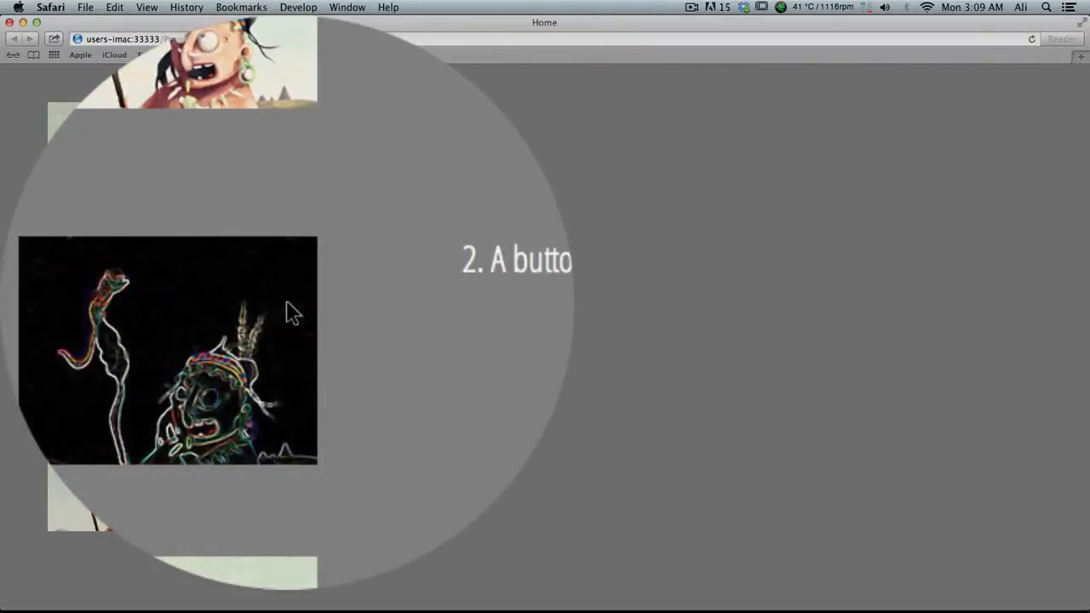
pyautogui.scroll(-5, 287, 304)
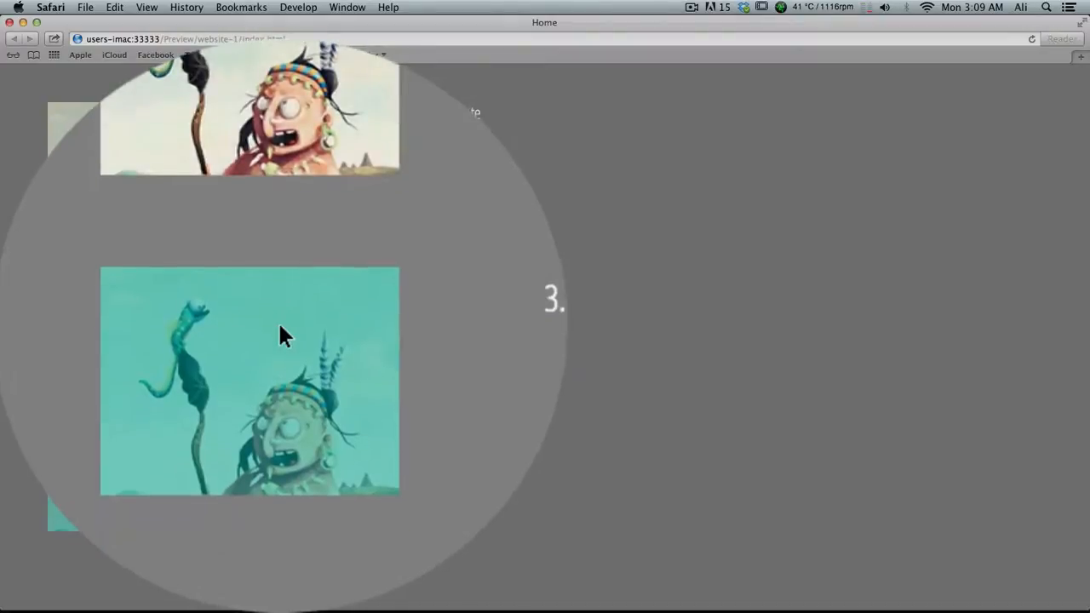
pyautogui.scroll(-3, 275, 321)
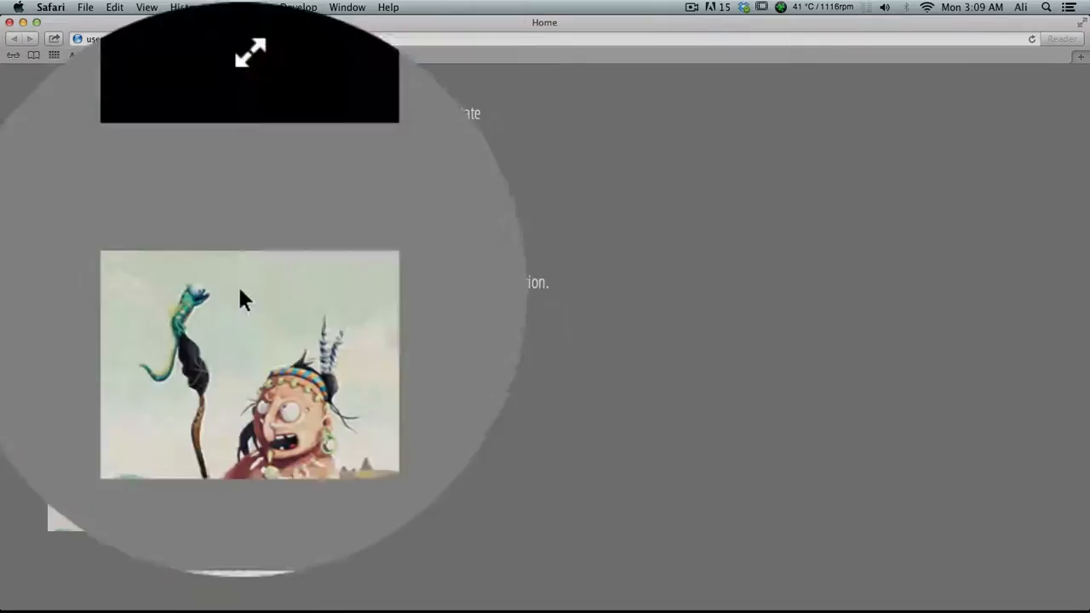
pyautogui.scroll(-5, 247, 311)
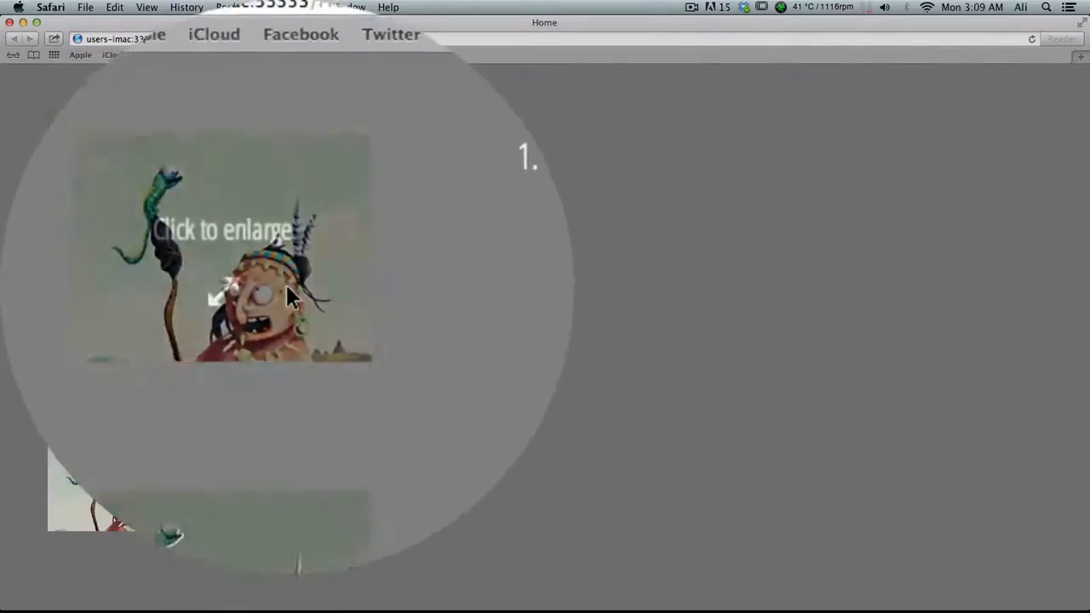
pyautogui.scroll(10, 287, 336)
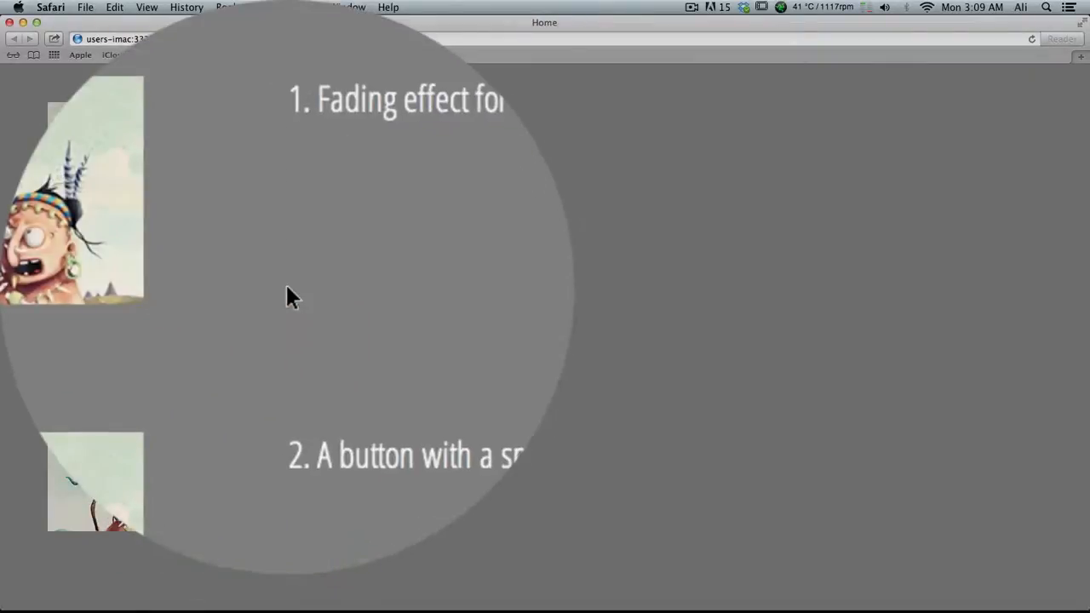
# Step: Switch back to Adobe Muse and draw a rectangle without stroke, about 219 × 142 px, beside the fading-effect caption at X 763, Y 20
pyautogui.press('super+Tab')
pyautogui.hscroll(3, 434, 277)
pyautogui.scroll(1, 370, 317)
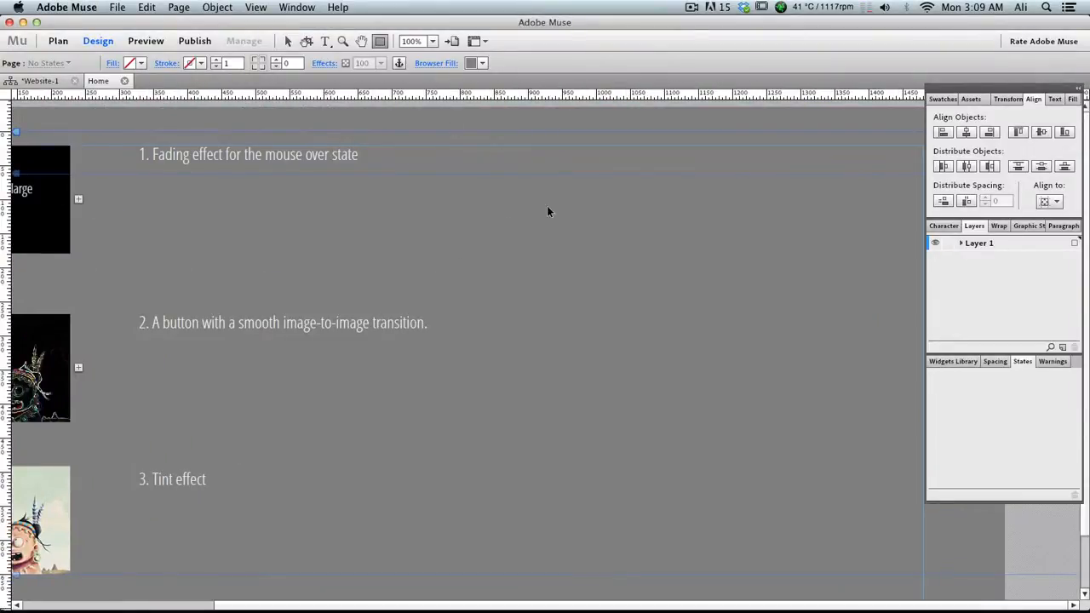
pyautogui.moveTo(502, 145)
pyautogui.mouseDown()
pyautogui.moveTo(706, 263)
pyautogui.moveTo(690, 265)
pyautogui.mouseUp()
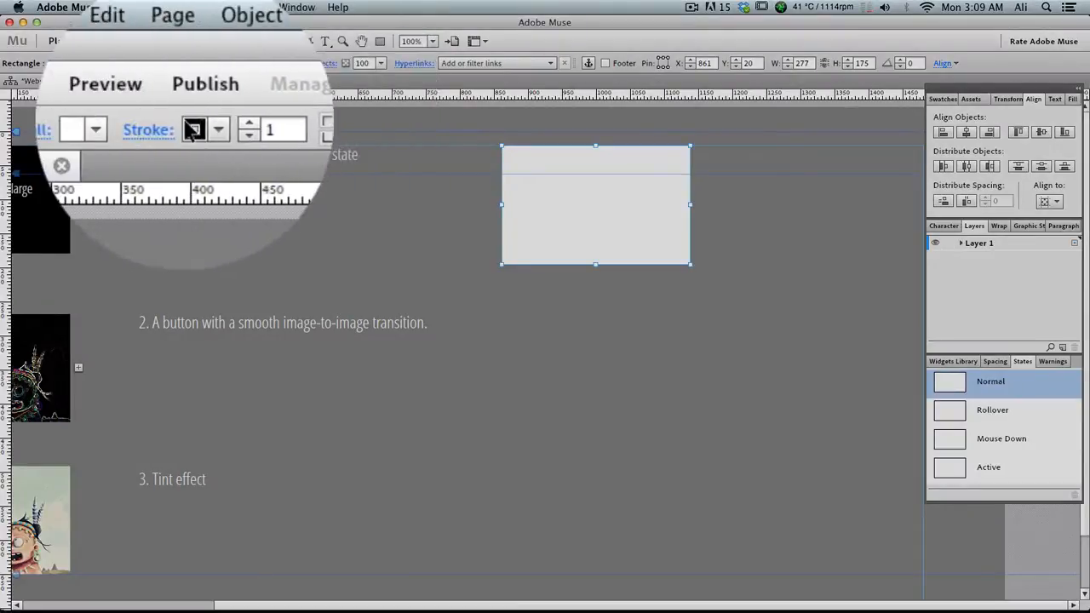
pyautogui.click(191, 63)
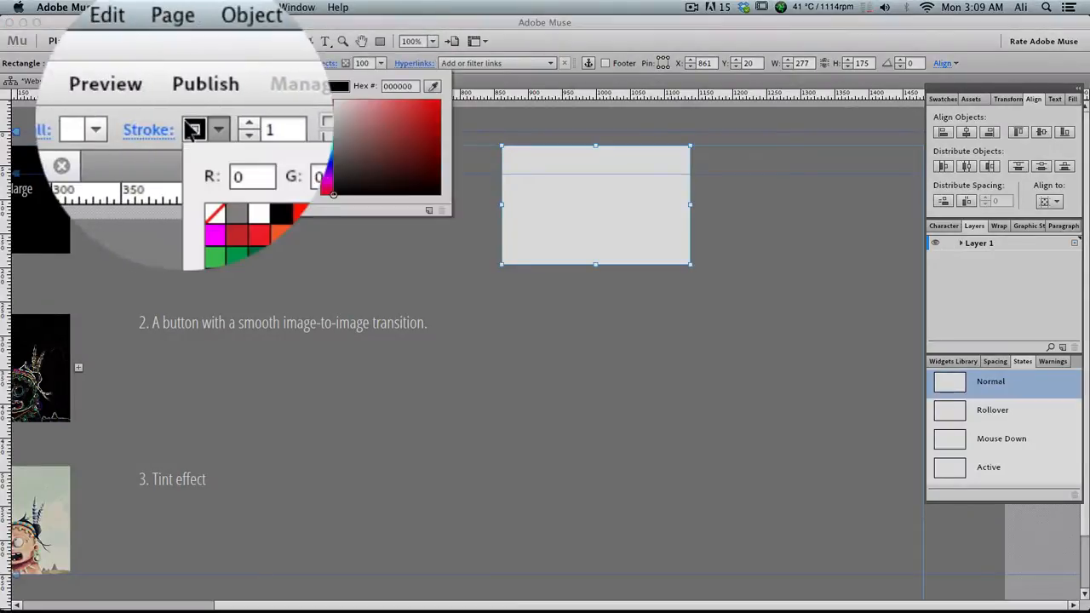
pyautogui.click(198, 104)
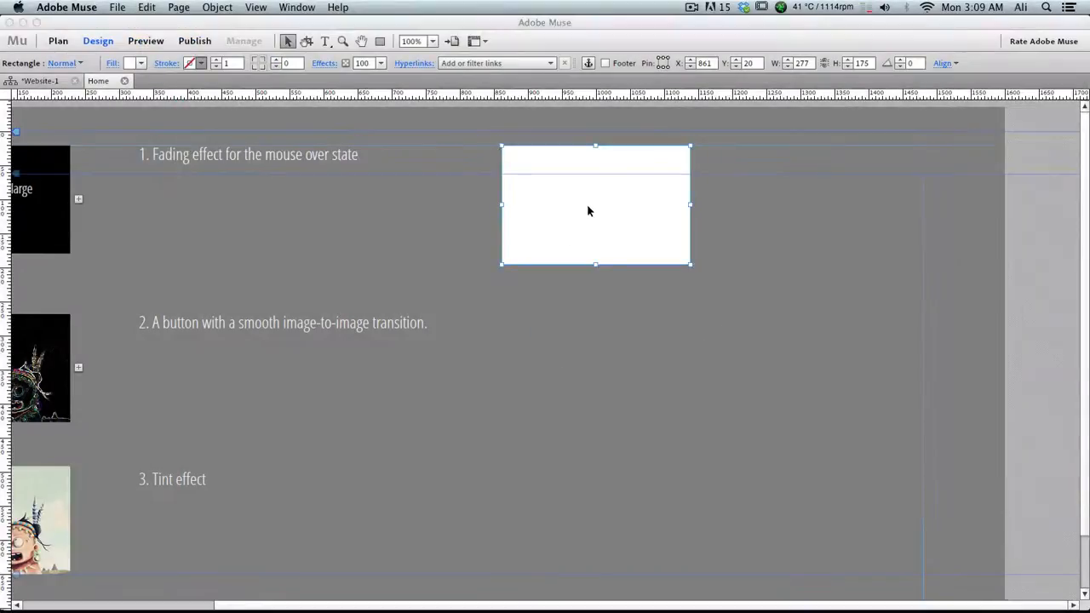
pyautogui.moveTo(588, 210); pyautogui.dragTo(567, 202)
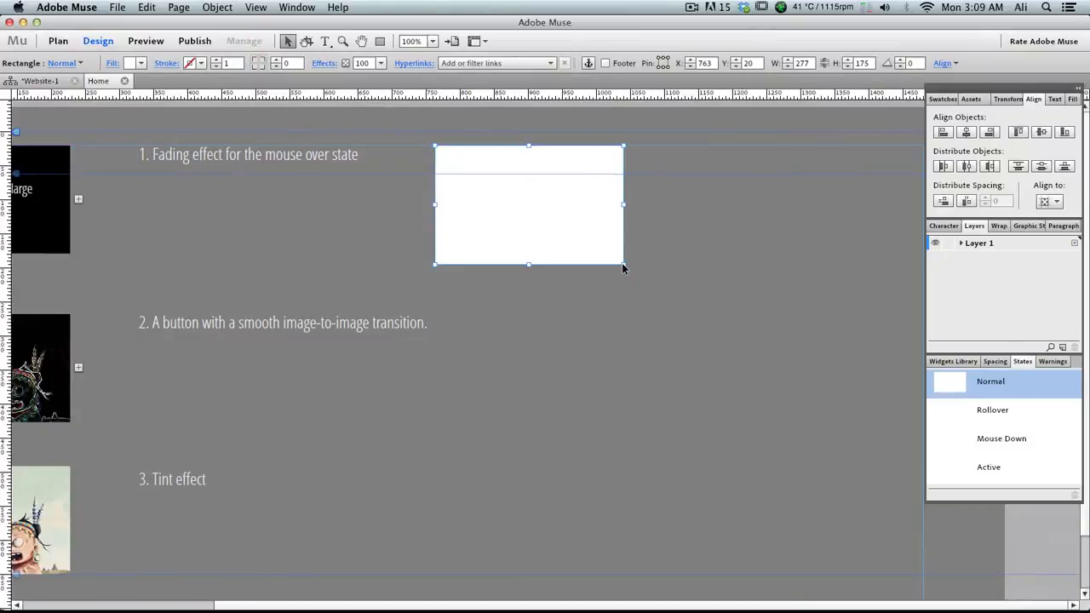
pyautogui.moveTo(622, 268); pyautogui.dragTo(584, 242)
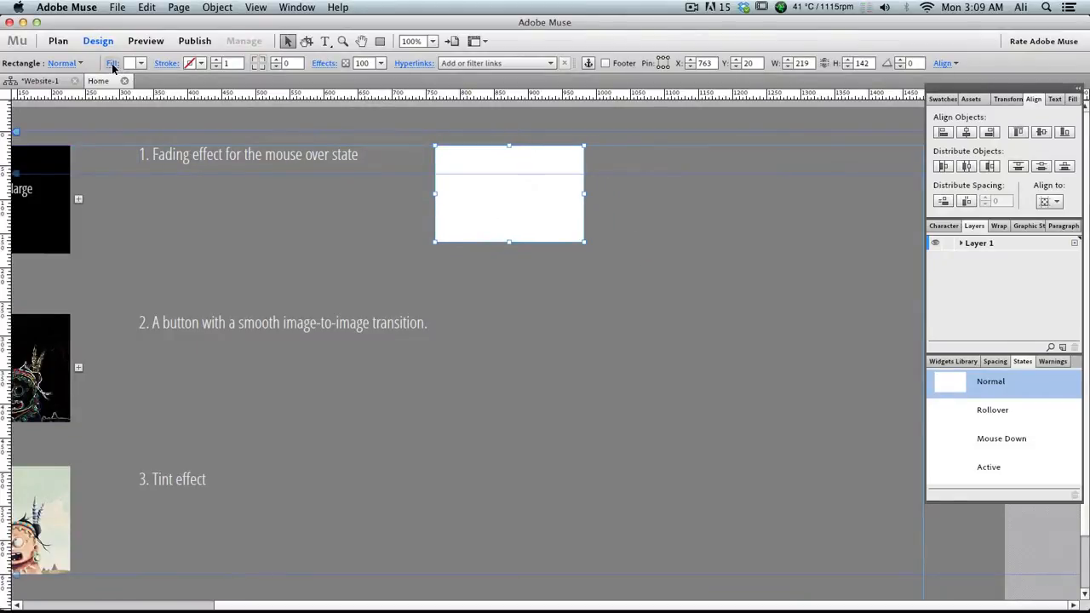
# Step: Fill the rectangle with the cartoon character image and resize it to about 209 × 148 px to fit the picture
pyautogui.click(112, 63)
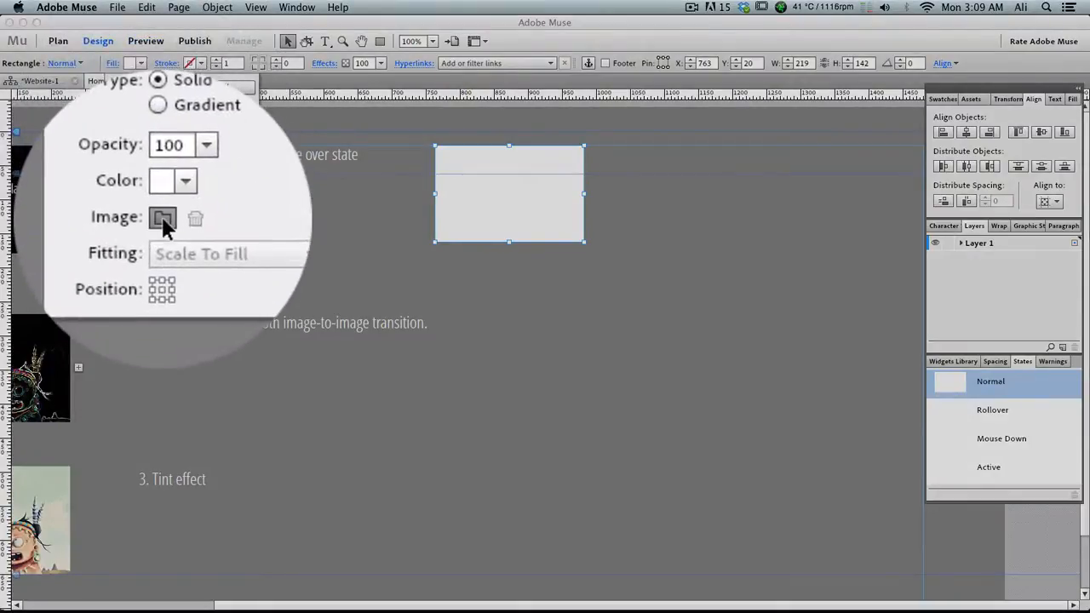
pyautogui.click(163, 218)
pyautogui.doubleClick(463, 100)
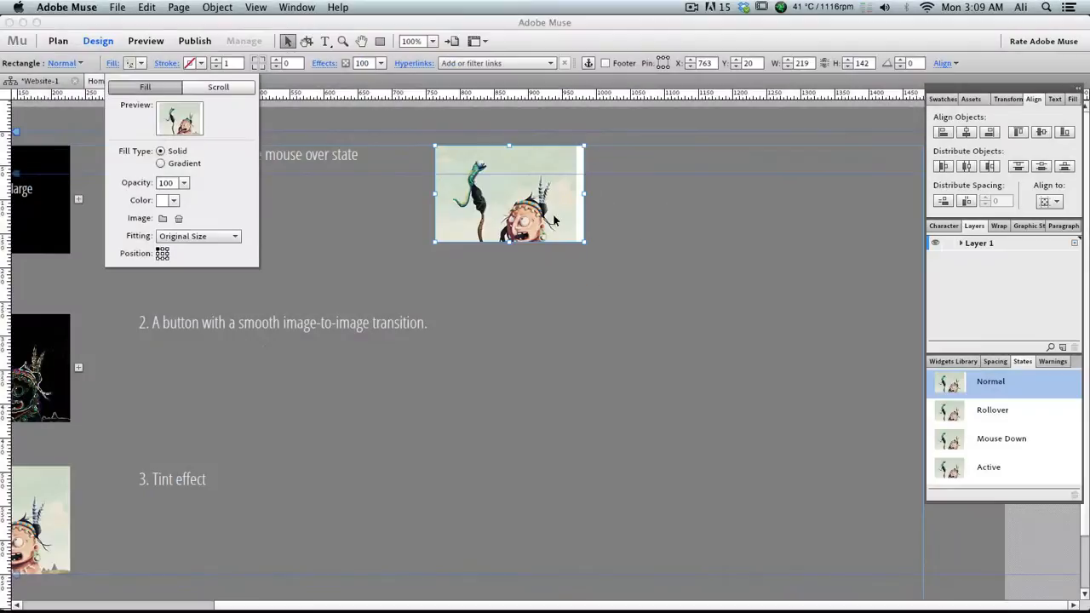
pyautogui.click(584, 244)
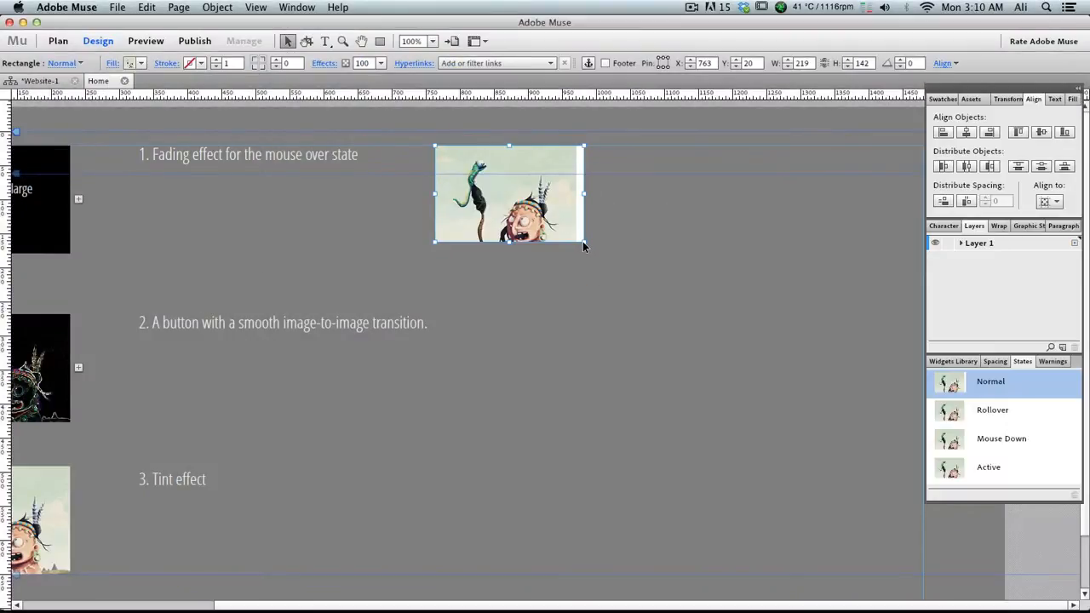
pyautogui.moveTo(582, 241); pyautogui.dragTo(577, 249)
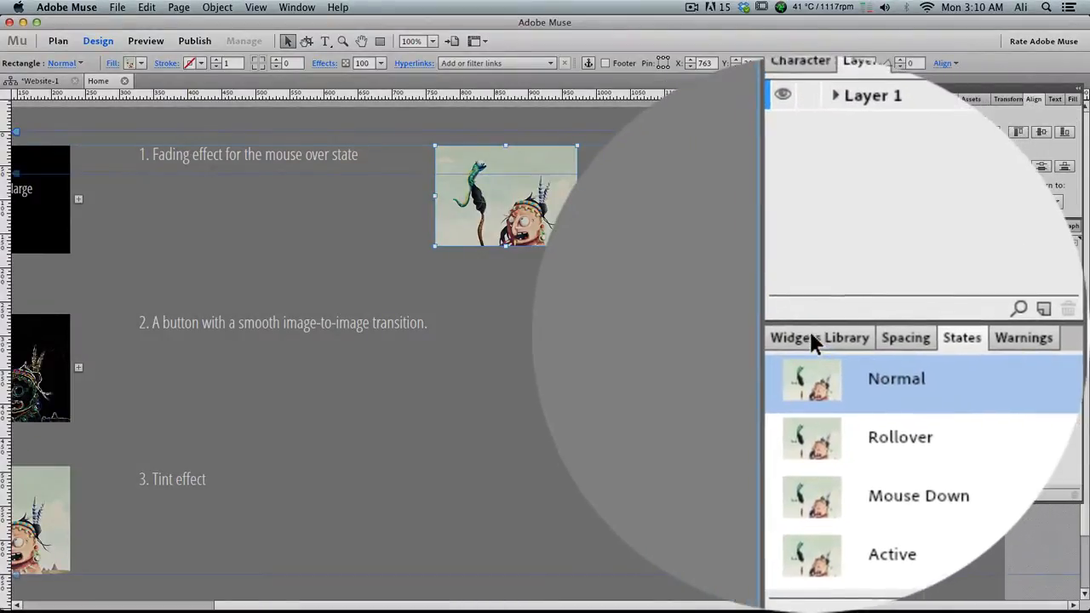
# Step: Place a Tooltip composition widget on the page below the image rectangle, at about X 802, Y 388
pyautogui.click(810, 336)
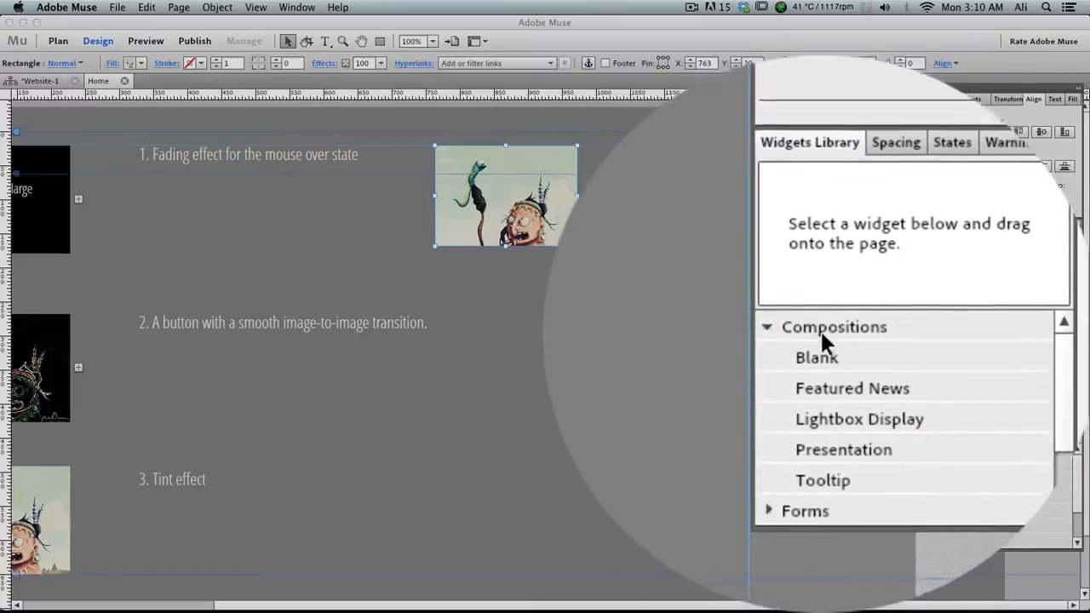
pyautogui.click(976, 527)
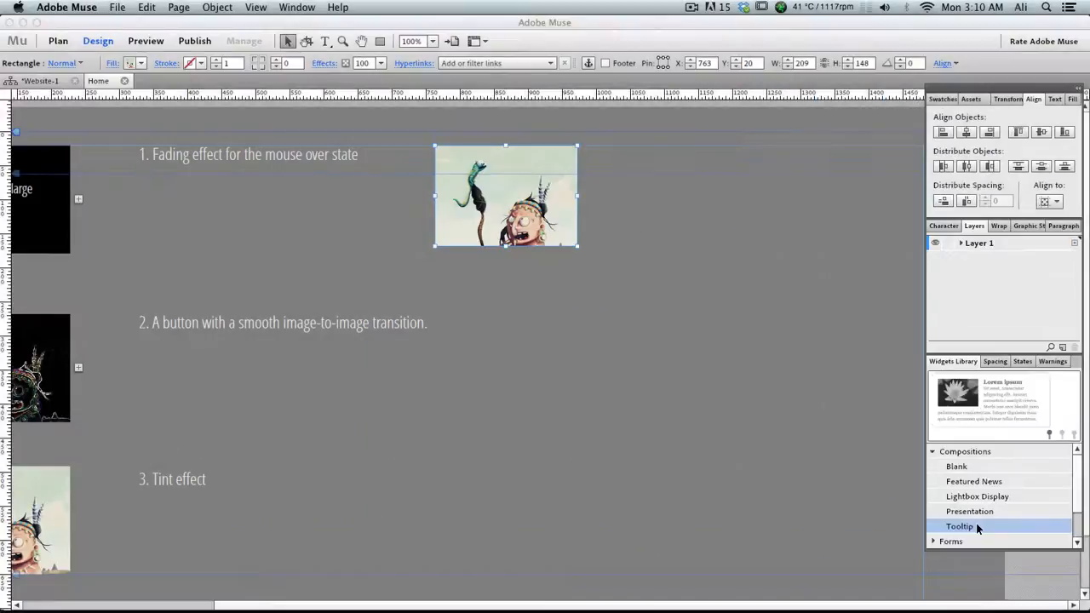
pyautogui.moveTo(976, 523); pyautogui.dragTo(489, 399)
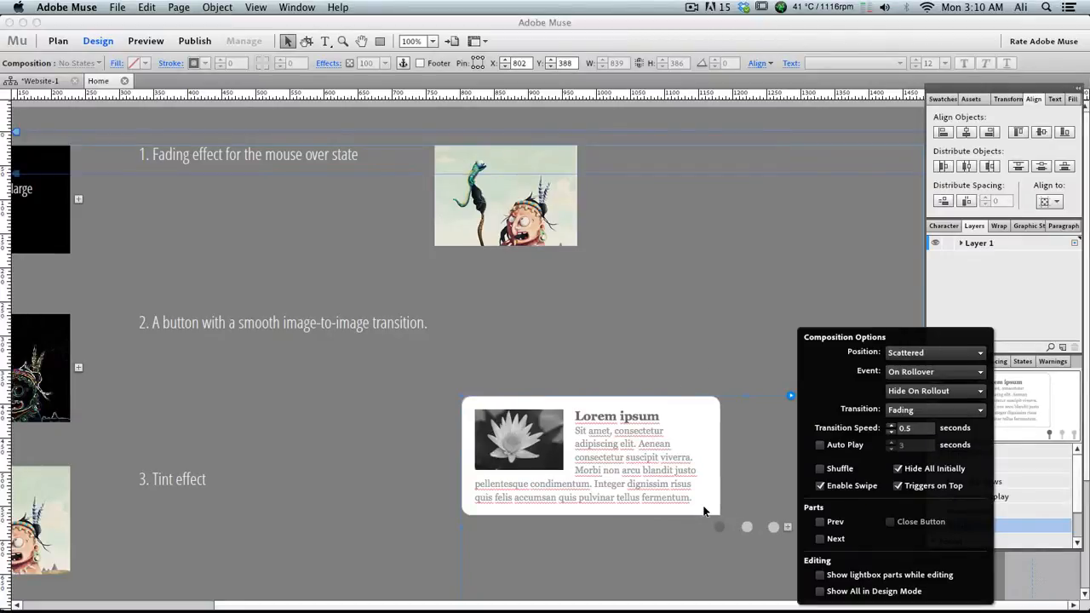
# Step: Delete the sample text frame inside the tooltip's target and the two extra triggers, leaving a single trigger
pyautogui.click(705, 511)
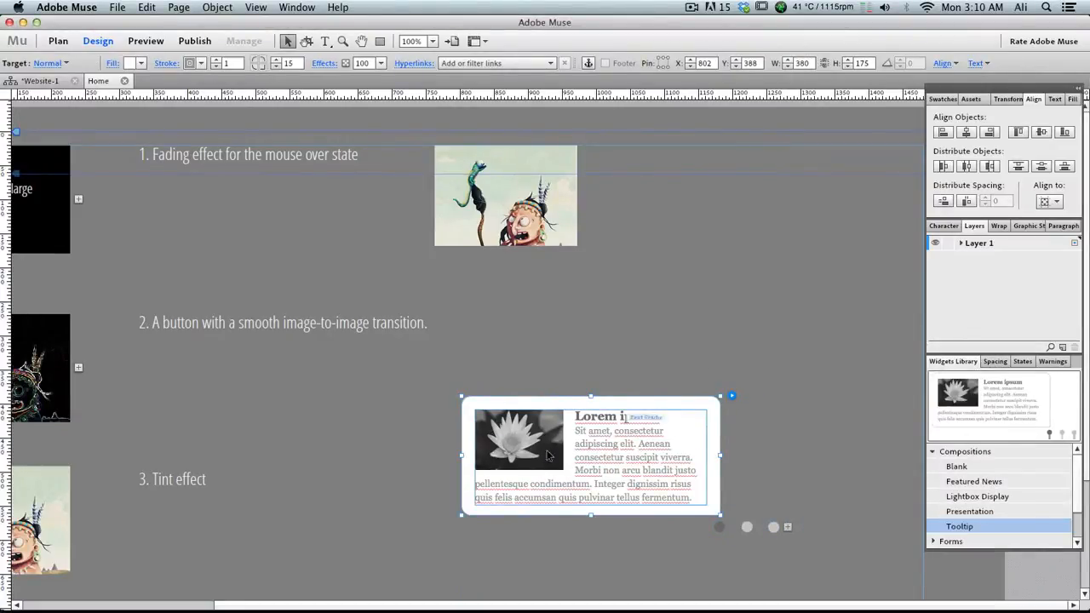
pyautogui.click(691, 500)
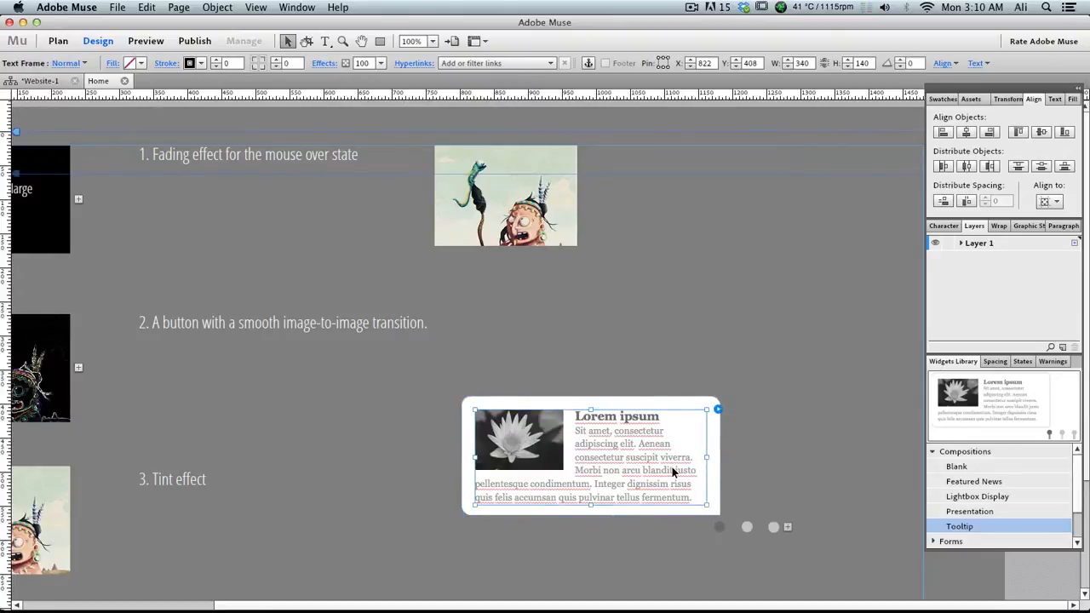
pyautogui.press('Delete')
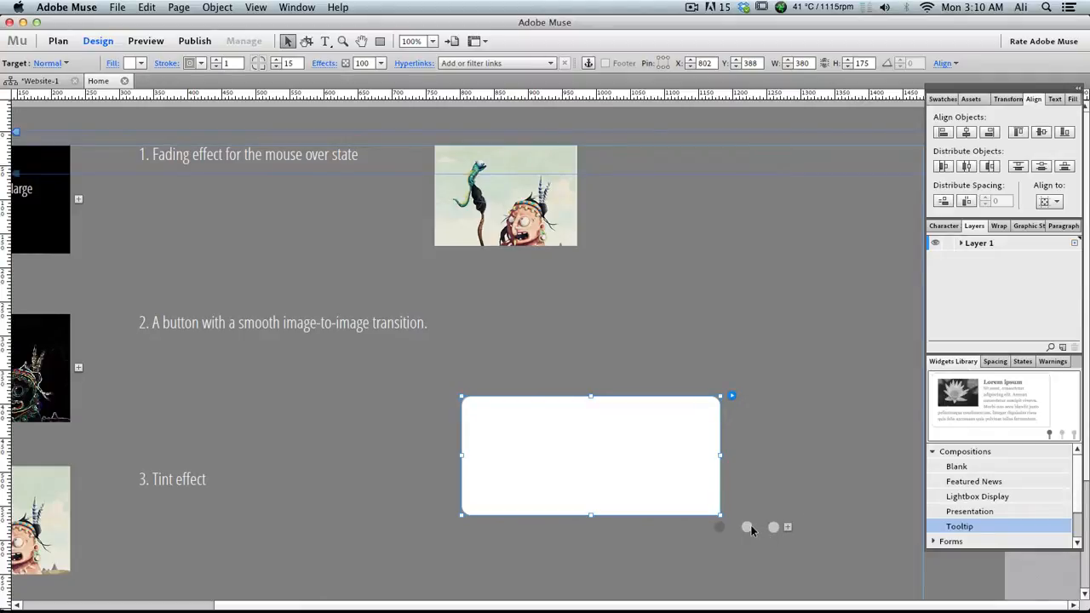
pyautogui.click(747, 527)
pyautogui.press('Delete')
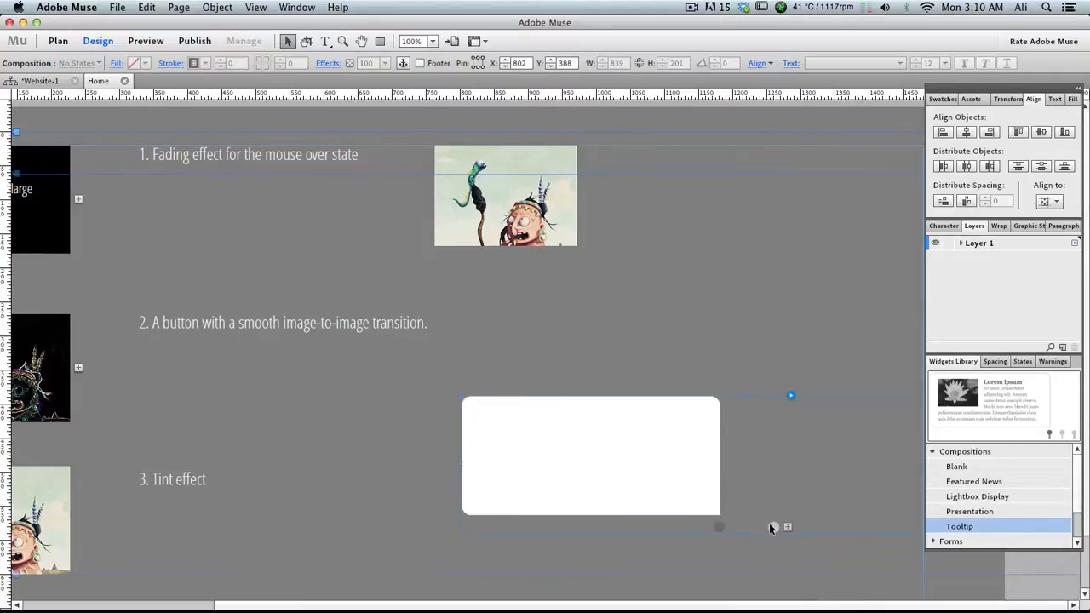
pyautogui.click(742, 517)
pyautogui.click(718, 525)
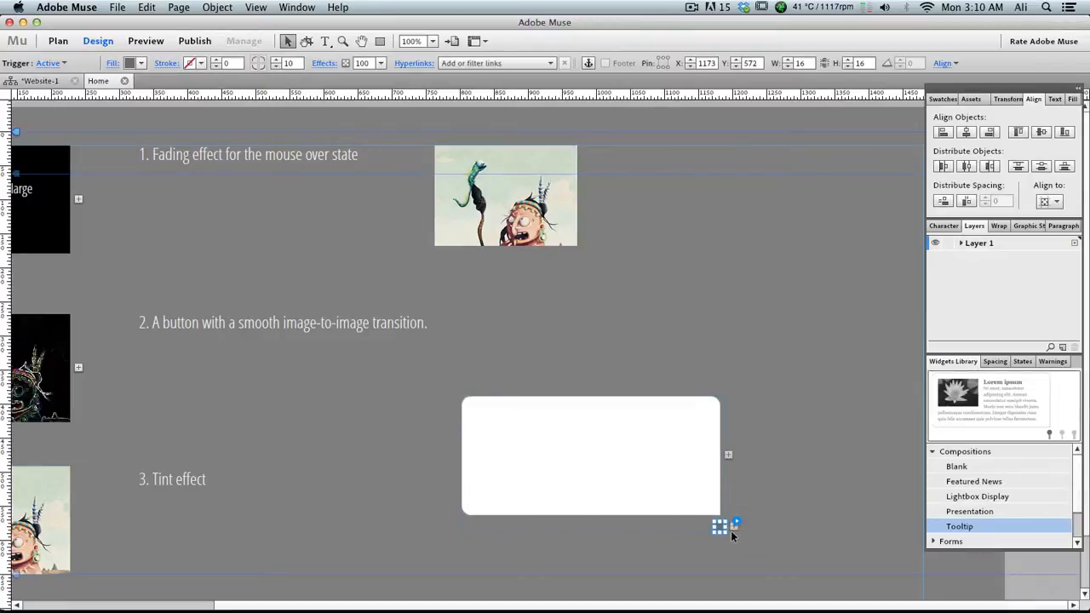
# Step: Move the tooltip's target container over the image rectangle at X 763, Y 20 and remove its rounded corners
pyautogui.moveTo(681, 467); pyautogui.dragTo(601, 257)
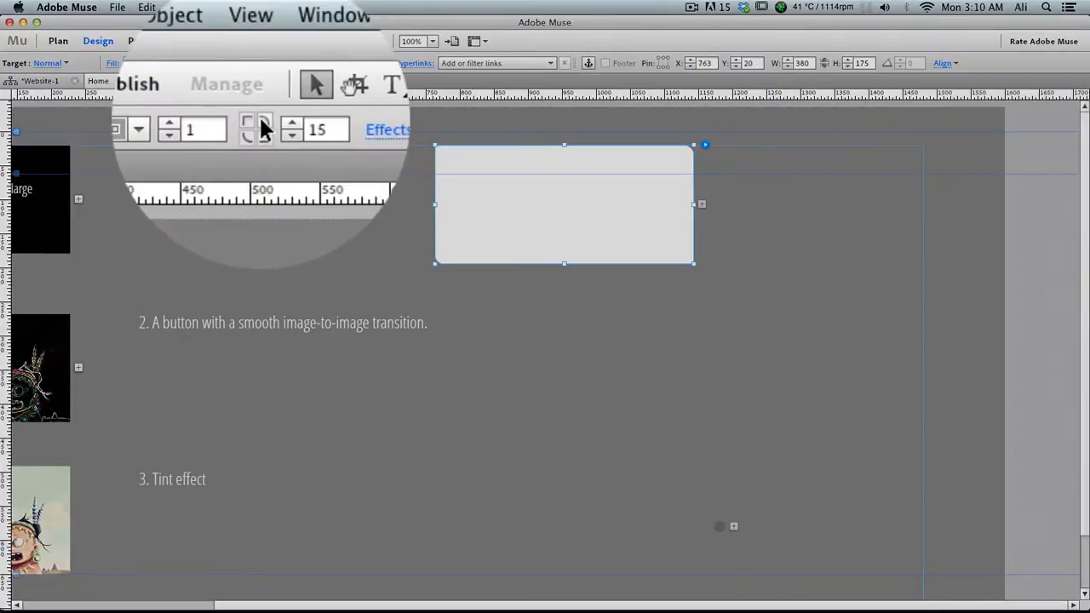
pyautogui.click(254, 66)
pyautogui.click(219, 67)
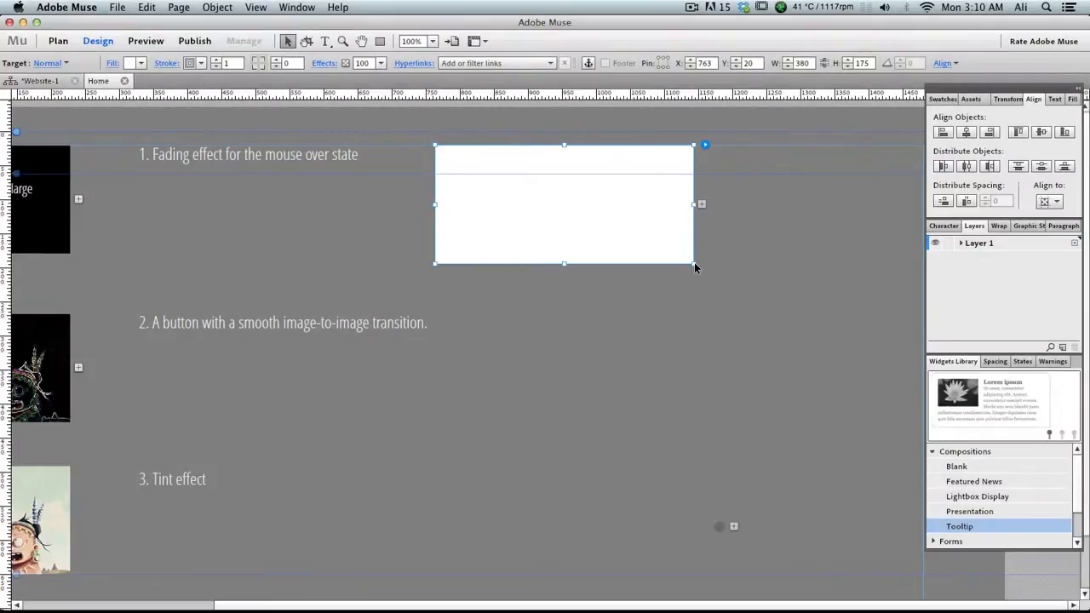
# Step: Resize the target container to about 209 × 148 px to cover the image, and enlarge the trigger to about 203 × 175 px beside it
pyautogui.moveTo(695, 264); pyautogui.dragTo(579, 246)
pyautogui.moveTo(714, 534); pyautogui.dragTo(754, 342)
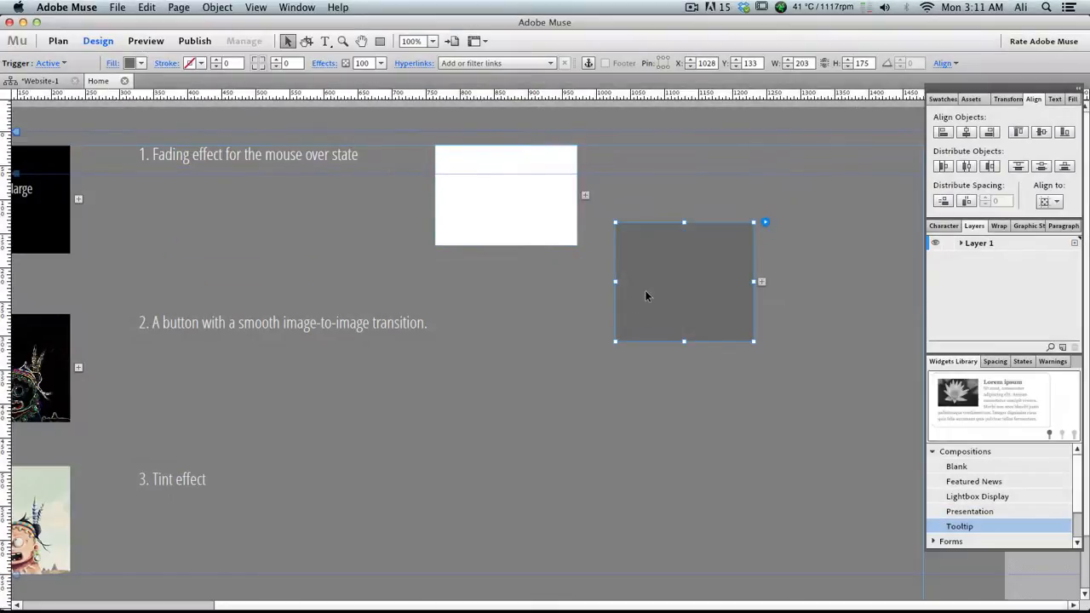
pyautogui.moveTo(679, 295); pyautogui.dragTo(678, 253)
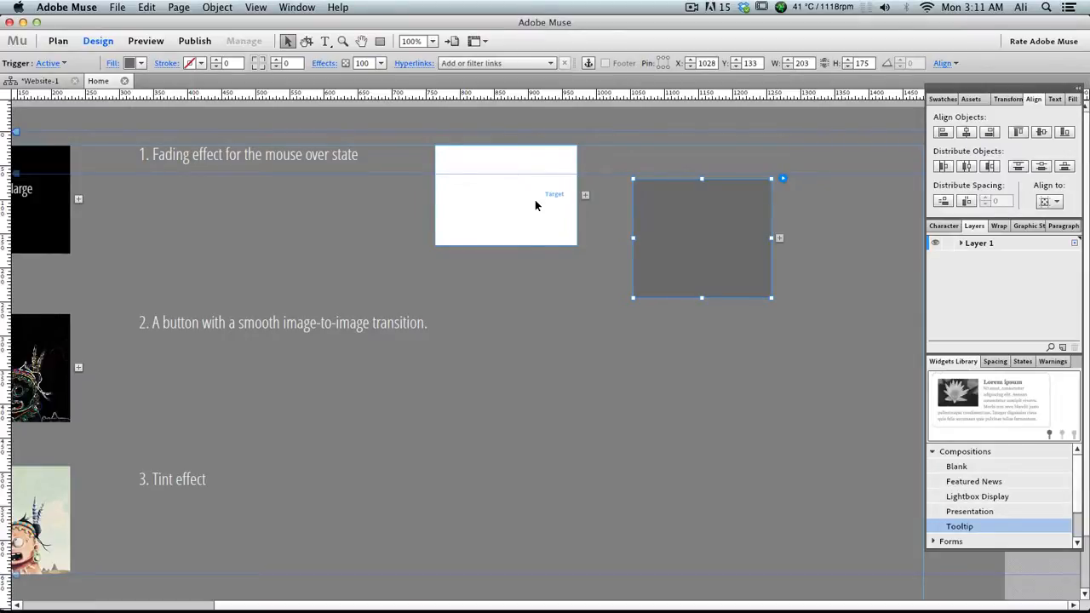
# Step: Fill the tooltip's target container with black
pyautogui.click(535, 201)
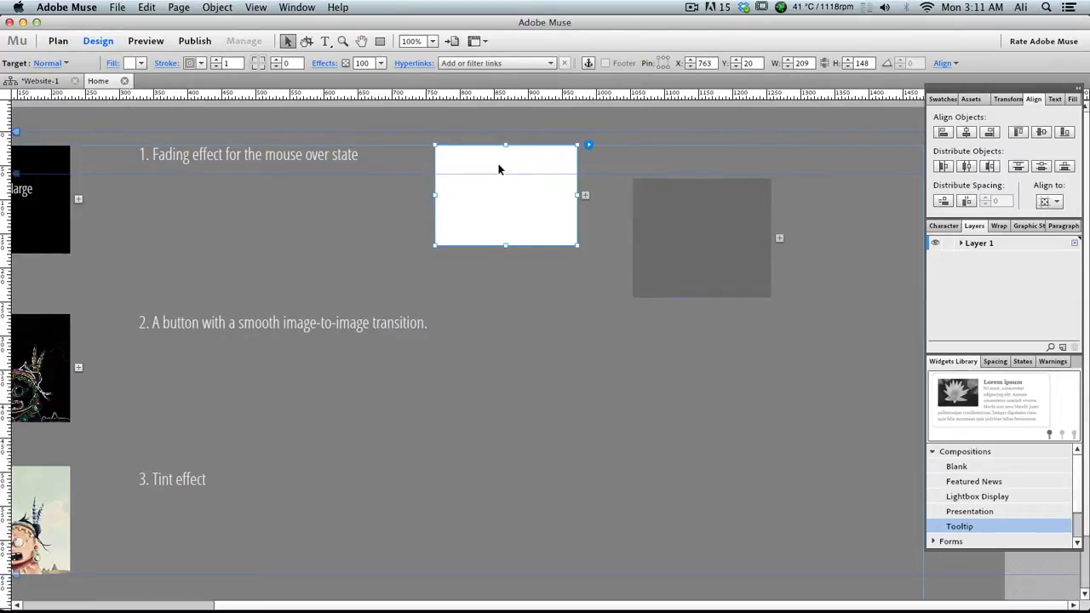
pyautogui.click(132, 66)
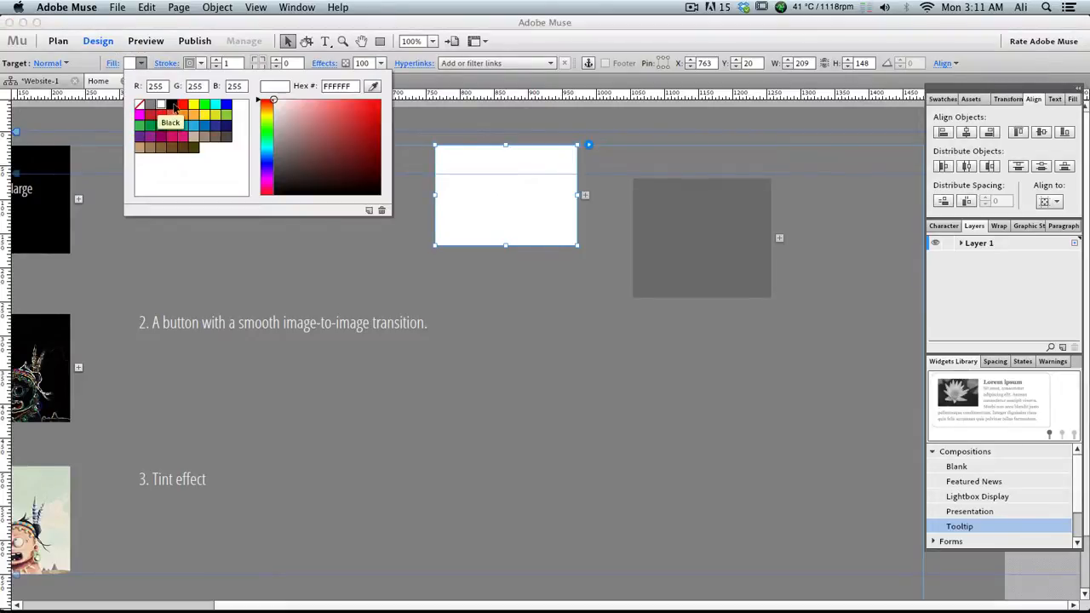
pyautogui.click(174, 105)
pyautogui.click(509, 195)
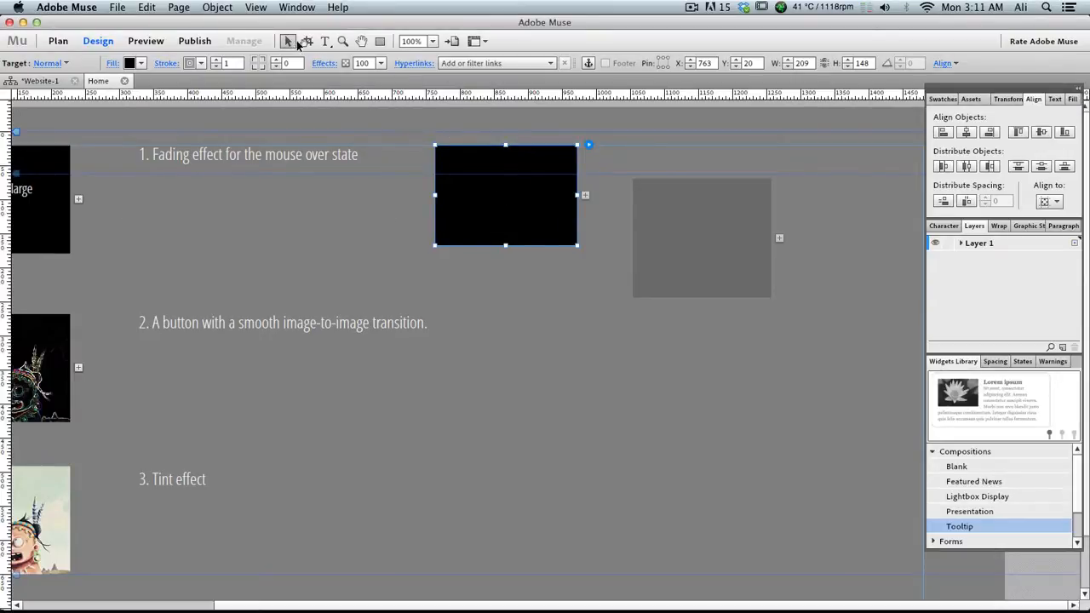
# Step: Add a text frame inside the black target container with the text "Click to enlarge"
pyautogui.click(324, 41)
pyautogui.moveTo(460, 167); pyautogui.dragTo(557, 215)
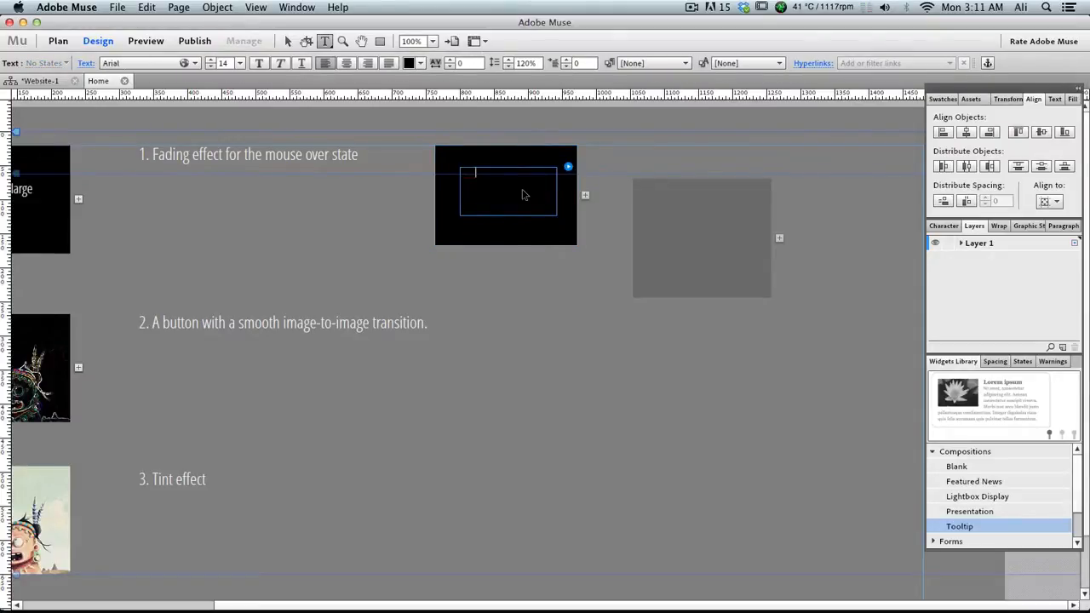
pyautogui.write('Click to enlar')
# Step: Colour the "Click to enlarge" text white
pyautogui.moveTo(545, 177); pyautogui.dragTo(426, 174)
pyautogui.click(413, 64)
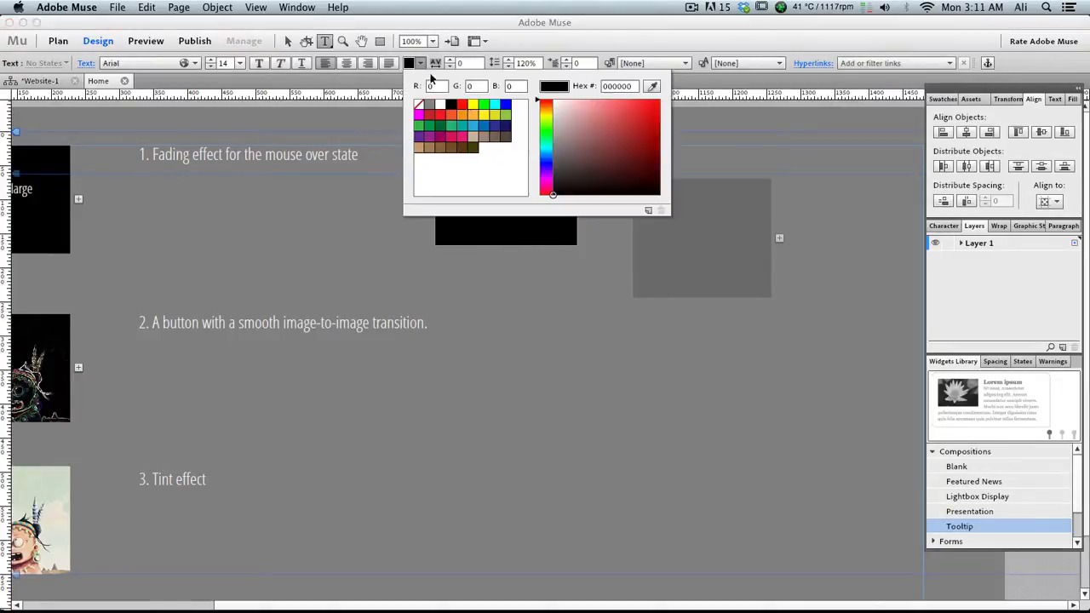
pyautogui.click(442, 108)
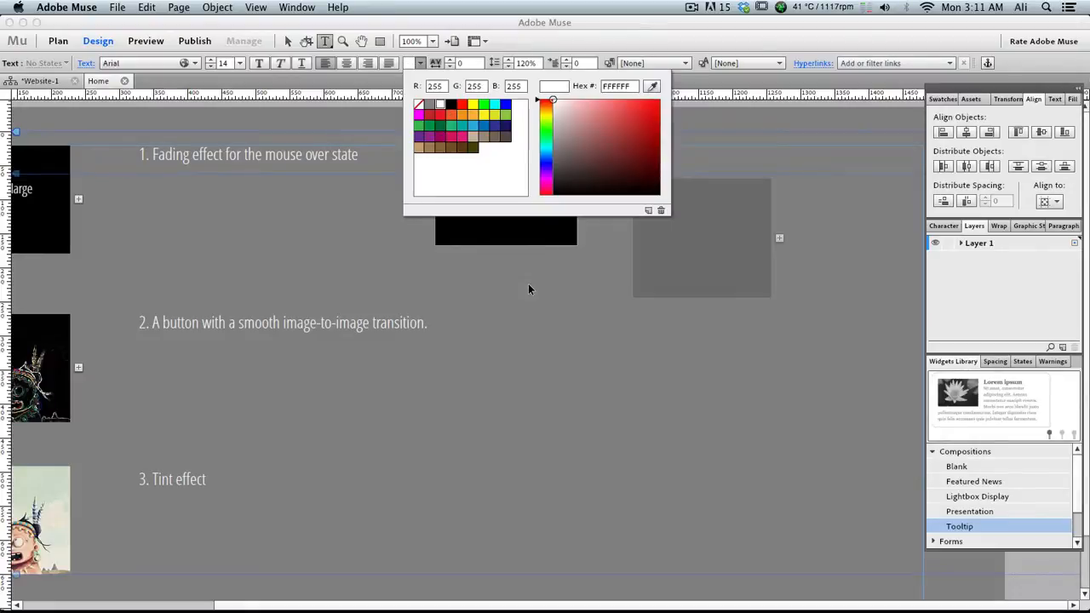
pyautogui.click(528, 290)
# Step: Set the "Click to enlarge" text's font to Open Sans Condensed Light and centre it horizontally in its frame
pyautogui.click(154, 66)
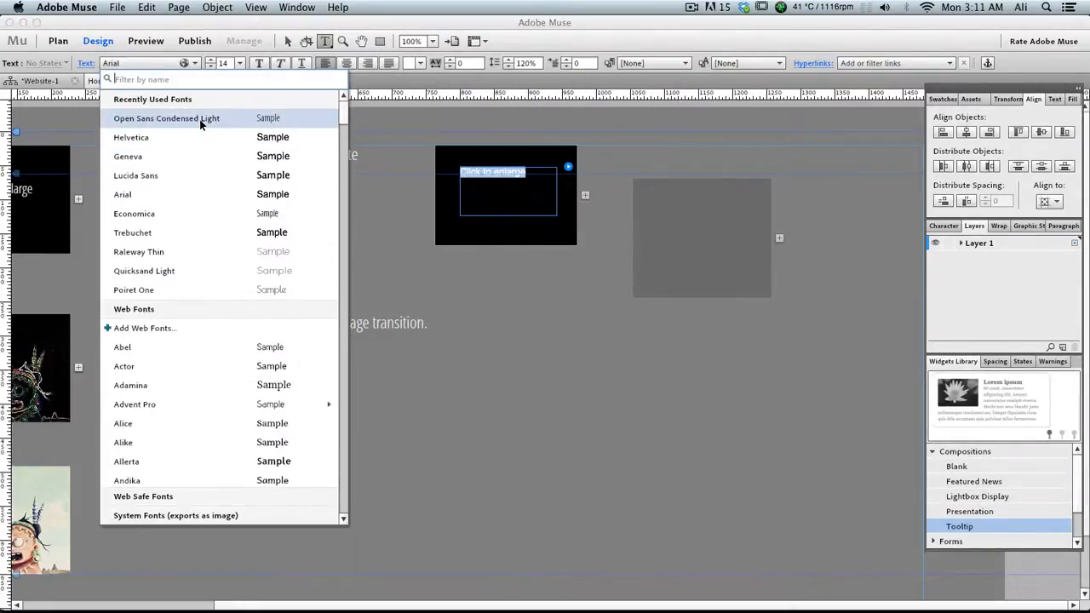
pyautogui.click(198, 119)
pyautogui.click(290, 41)
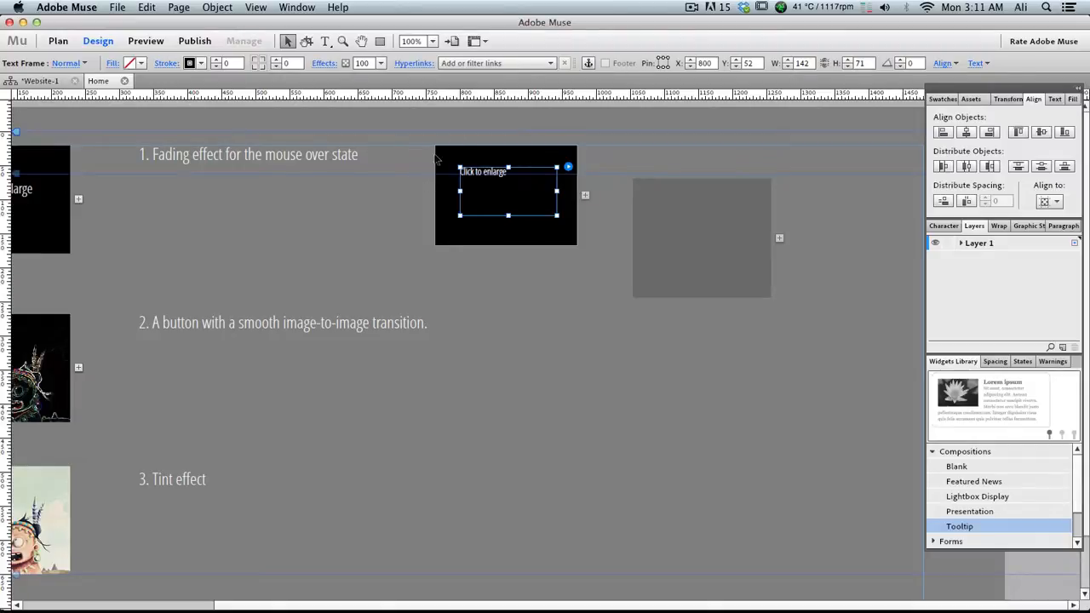
pyautogui.press('t')
pyautogui.click(375, 66)
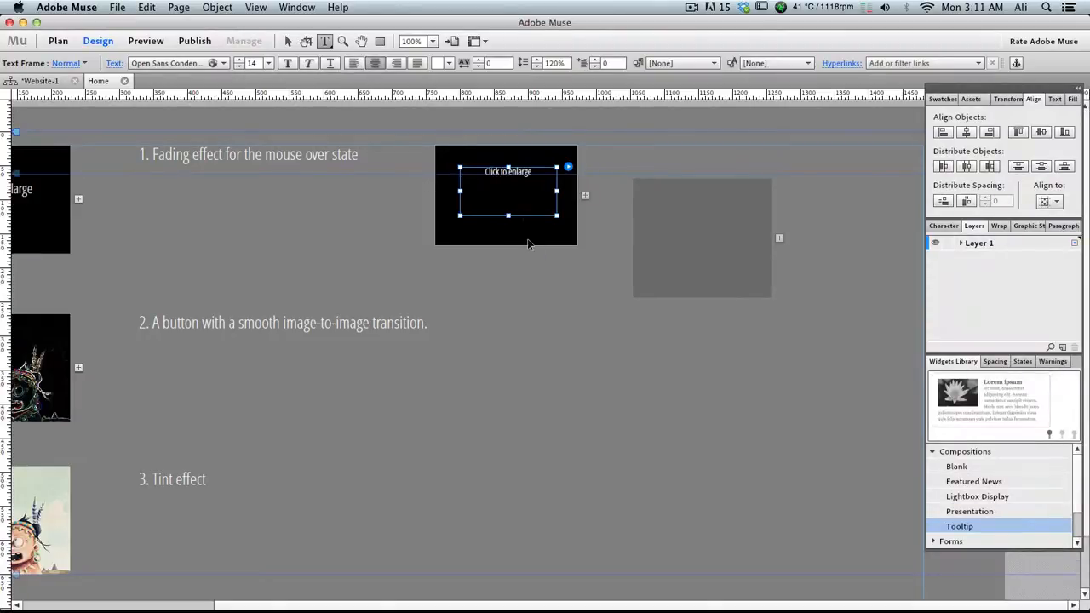
# Step: Reduce the text frame's height to about 20 px and position it centrally in the upper half of the black container
pyautogui.press('Escape')
pyautogui.moveTo(508, 219); pyautogui.dragTo(512, 181)
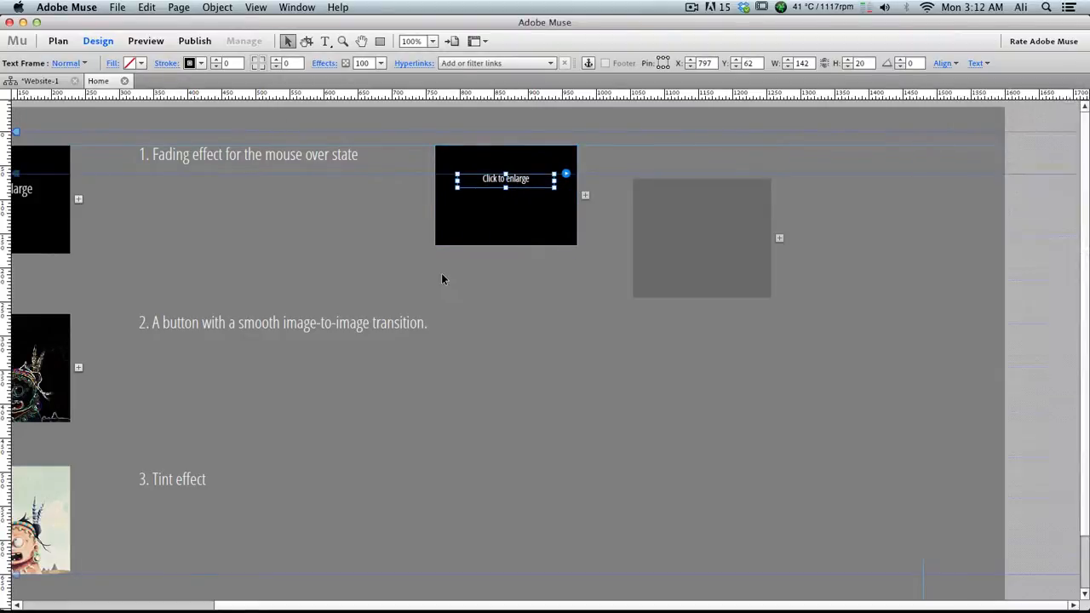
pyautogui.click(329, 225)
# Step: Place expand.png from the Desktop and move it into the black container, centred beneath the "Click to enlarge" text
pyautogui.hscroll(-3, 349, 223)
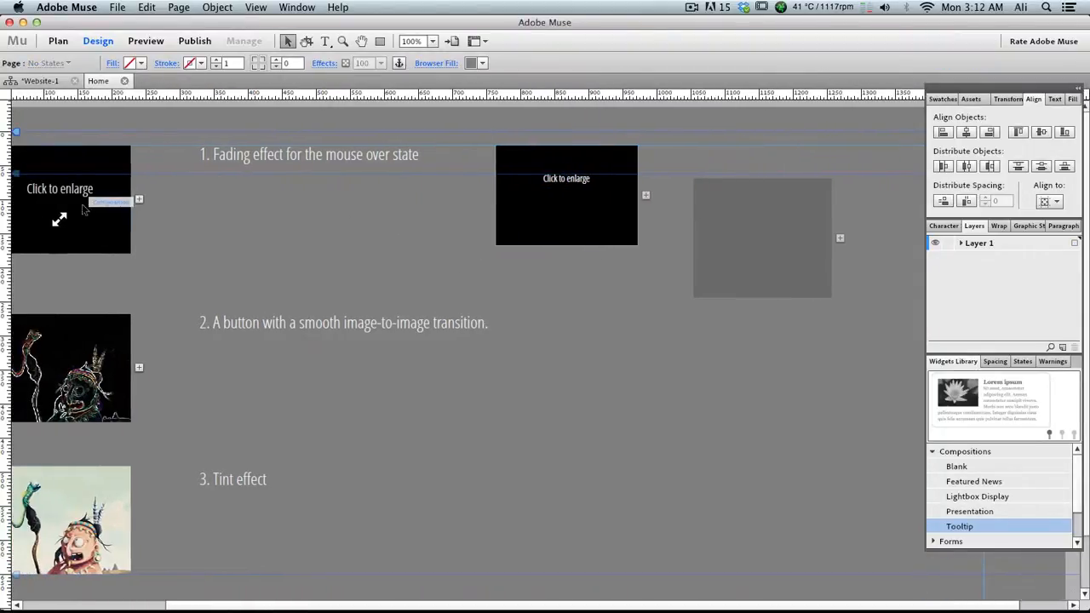
pyautogui.click(146, 7)
pyautogui.moveTo(118, 7)
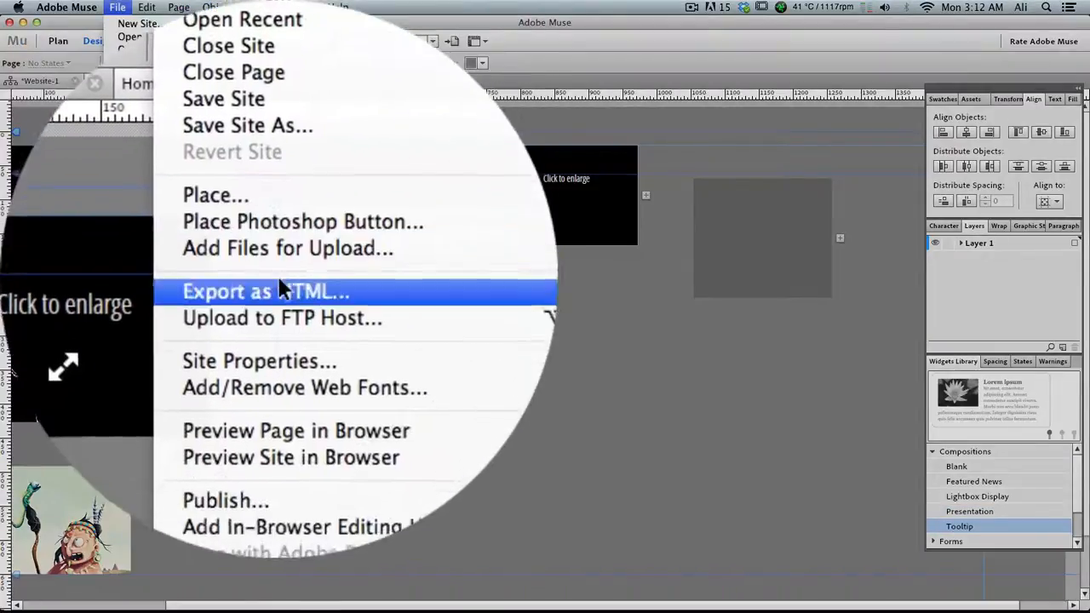
pyautogui.click(277, 274)
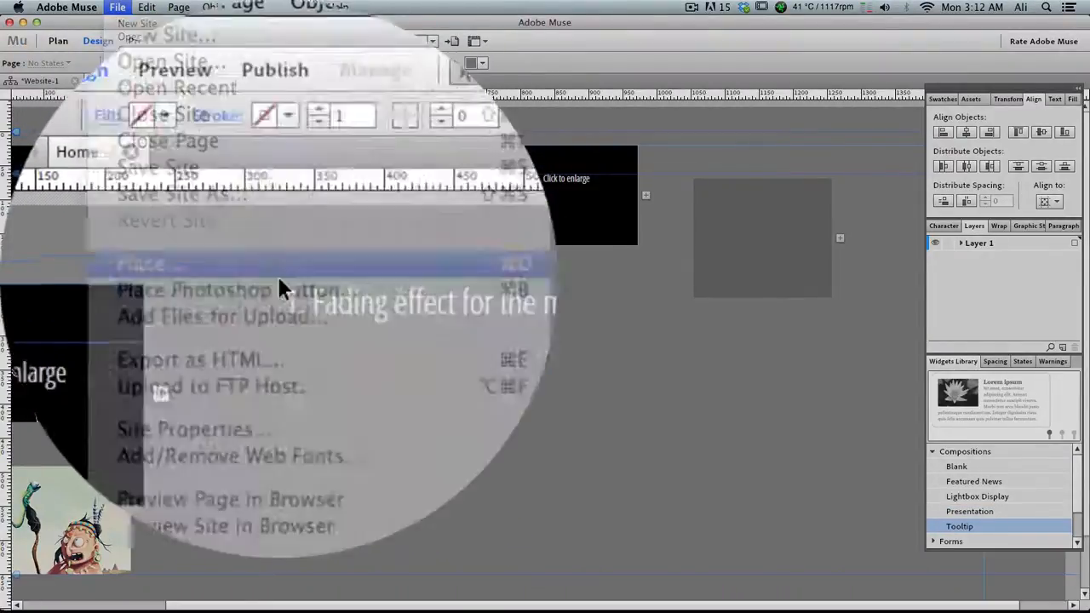
pyautogui.doubleClick(673, 95)
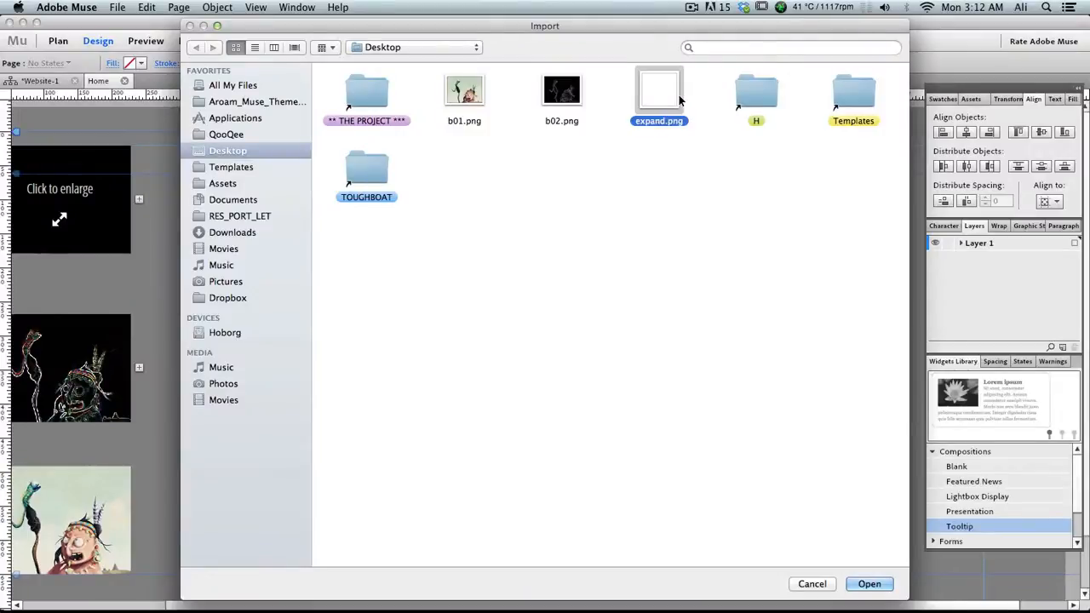
pyautogui.click(537, 268)
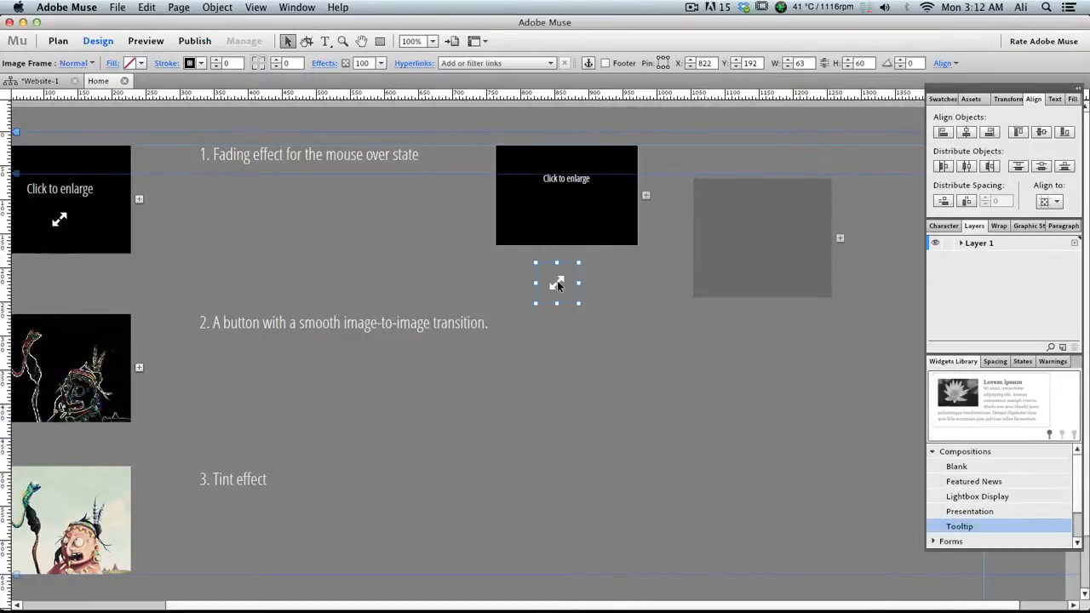
pyautogui.moveTo(558, 285); pyautogui.dragTo(566, 209)
pyautogui.press('Tab')
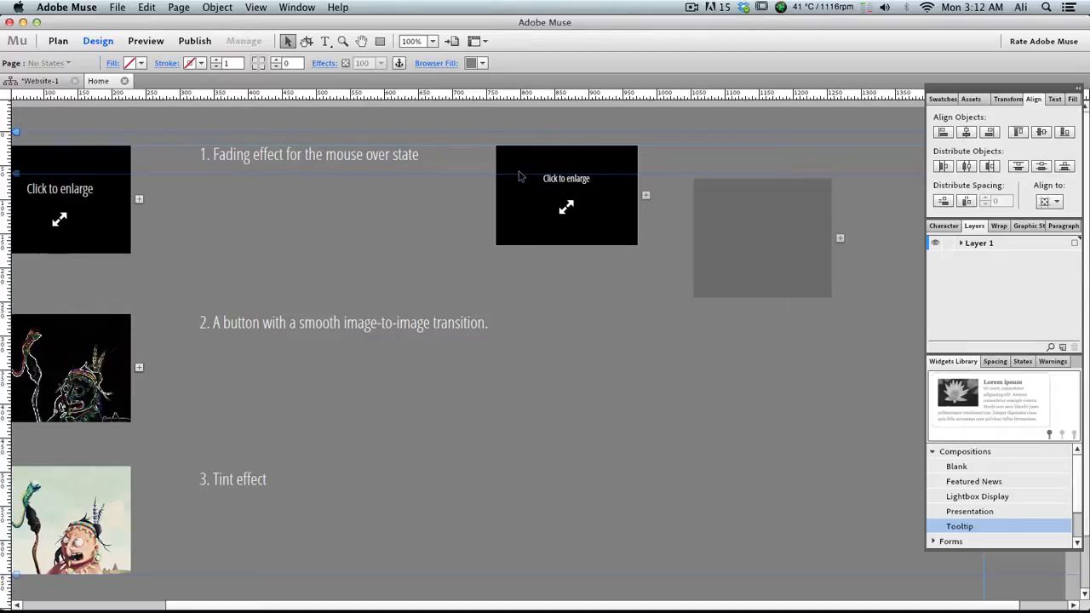
# Step: Move the whole composition below the image, and return its black target container to cover the image
pyautogui.click(603, 193)
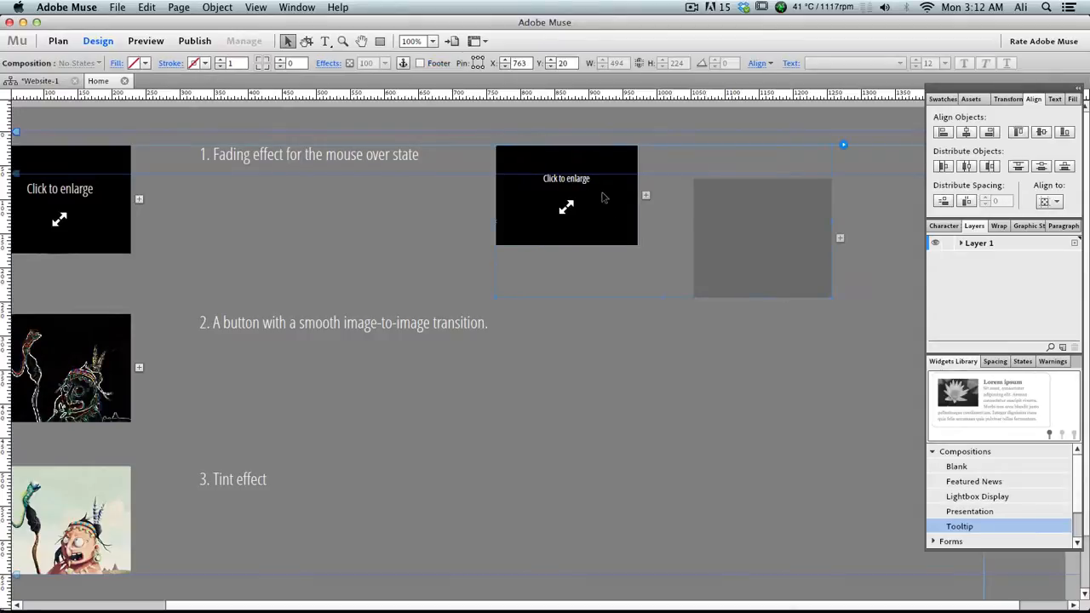
pyautogui.click(655, 329)
pyautogui.moveTo(612, 227); pyautogui.dragTo(617, 348)
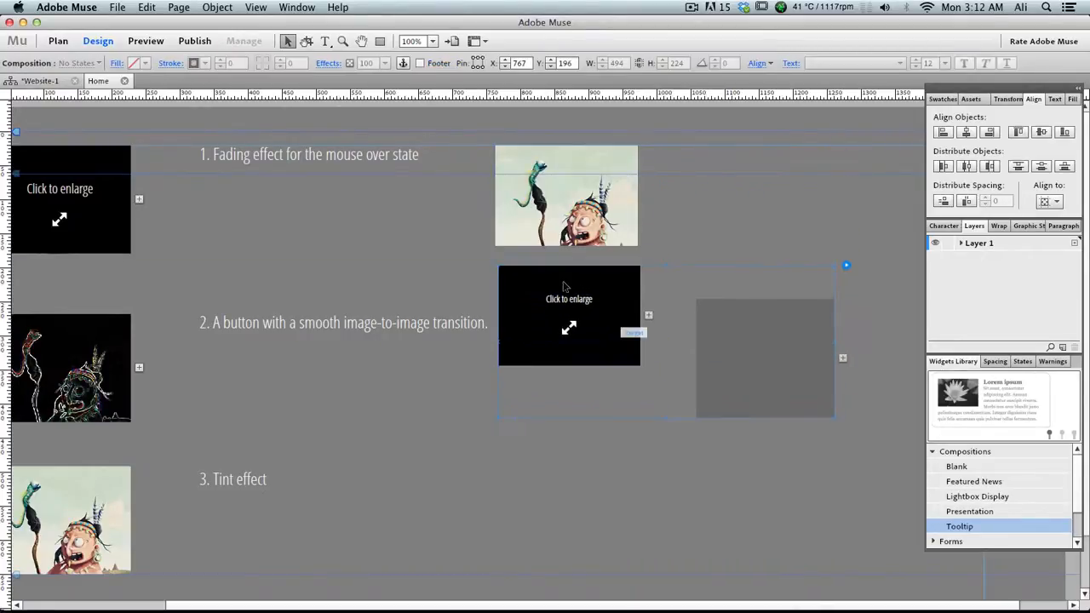
pyautogui.click(588, 326)
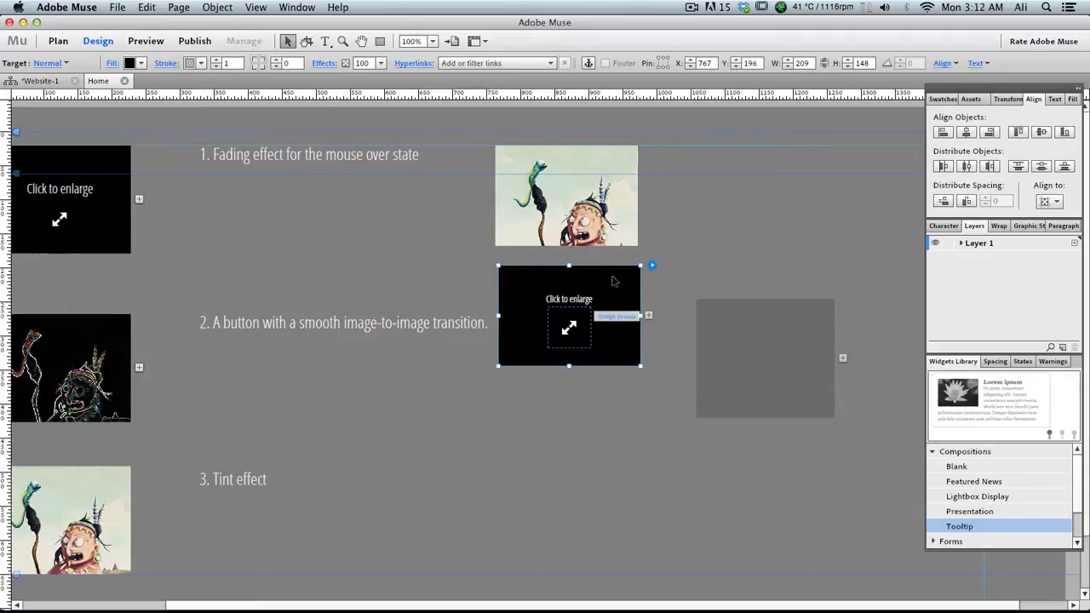
pyautogui.moveTo(609, 286); pyautogui.dragTo(608, 169)
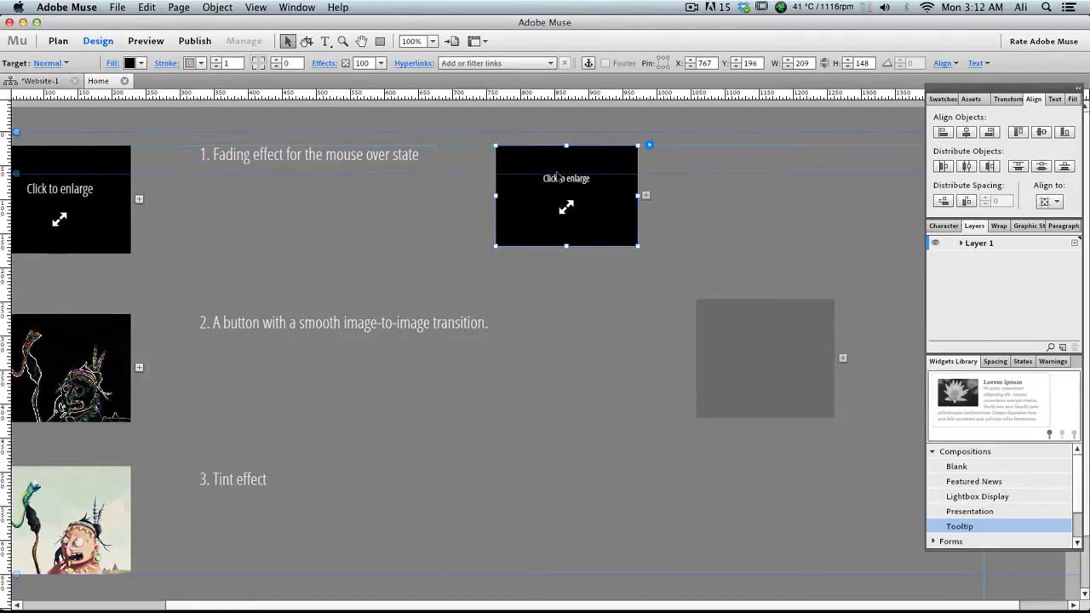
# Step: Move the grey trigger onto the black target container and resize it to 209 × 148 px so it covers the container exactly
pyautogui.click(781, 372)
pyautogui.moveTo(782, 372); pyautogui.dragTo(638, 246)
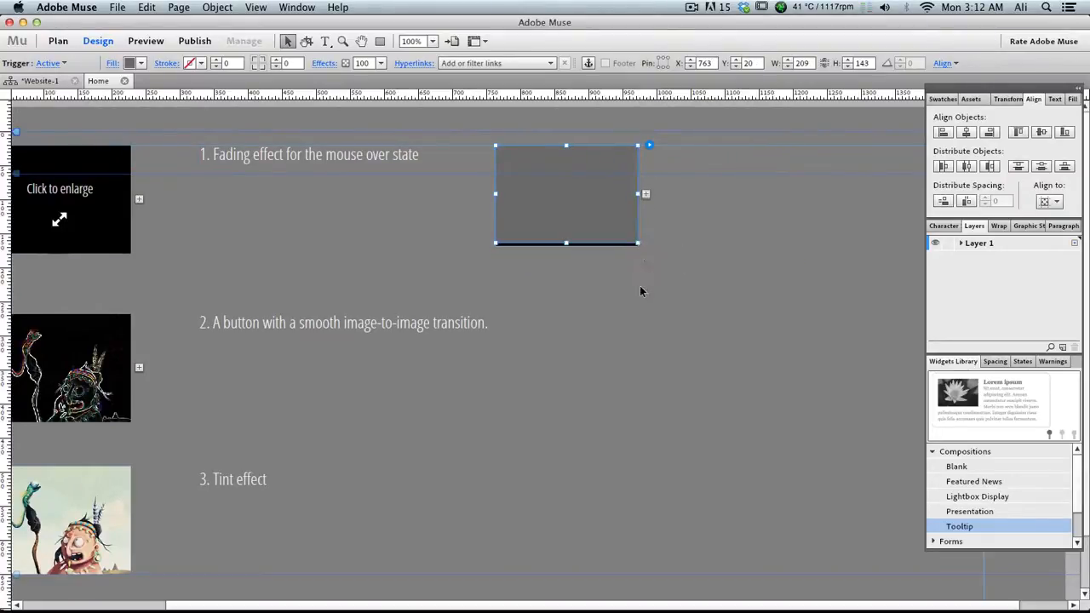
pyautogui.moveTo(569, 245); pyautogui.dragTo(570, 248)
pyautogui.moveTo(567, 150); pyautogui.dragTo(565, 145)
pyautogui.moveTo(639, 199); pyautogui.dragTo(638, 201)
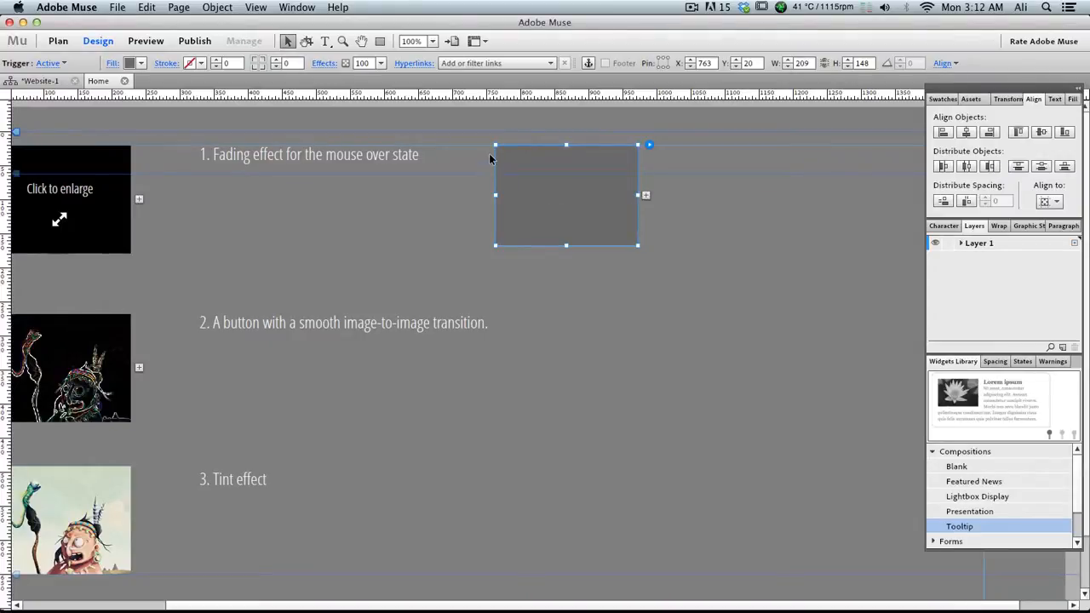
pyautogui.moveTo(496, 147); pyautogui.dragTo(496, 147)
# Step: Try setting the trigger's fill colour to none
pyautogui.click(113, 64)
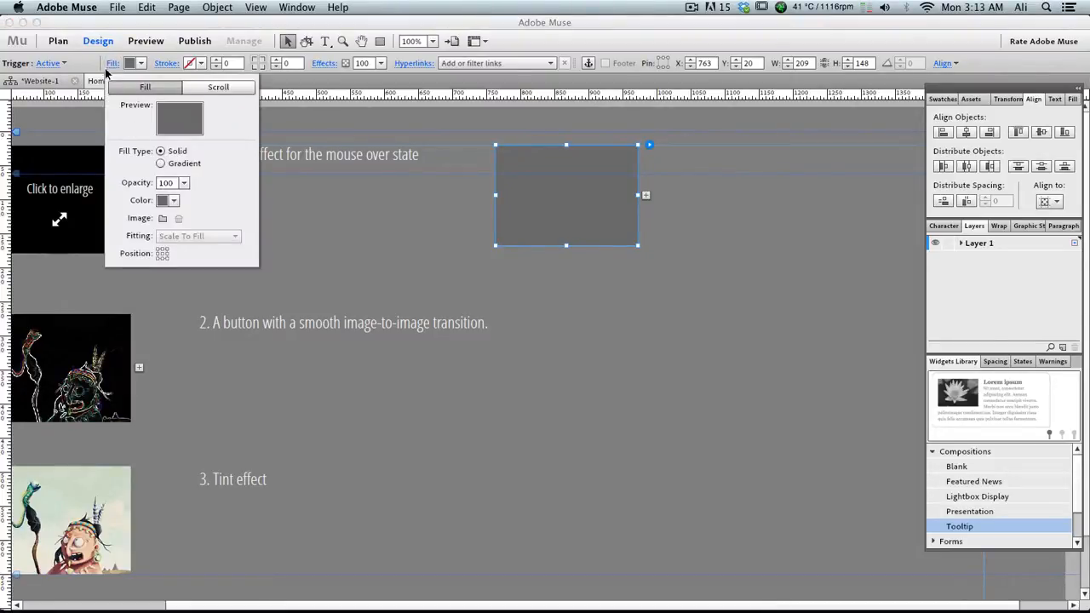
pyautogui.click(577, 213)
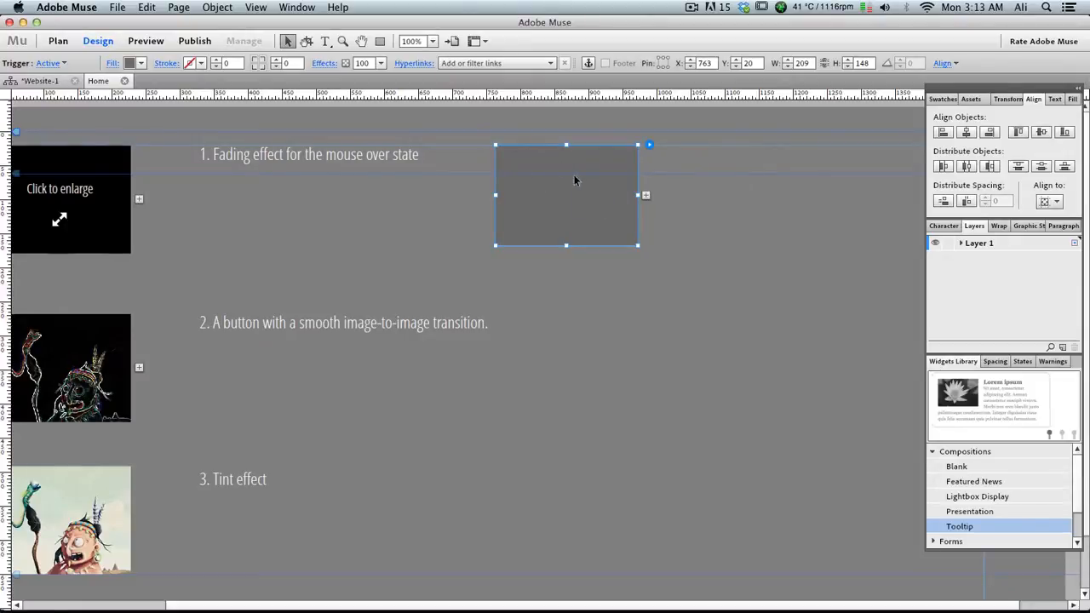
pyautogui.click(112, 65)
pyautogui.click(168, 201)
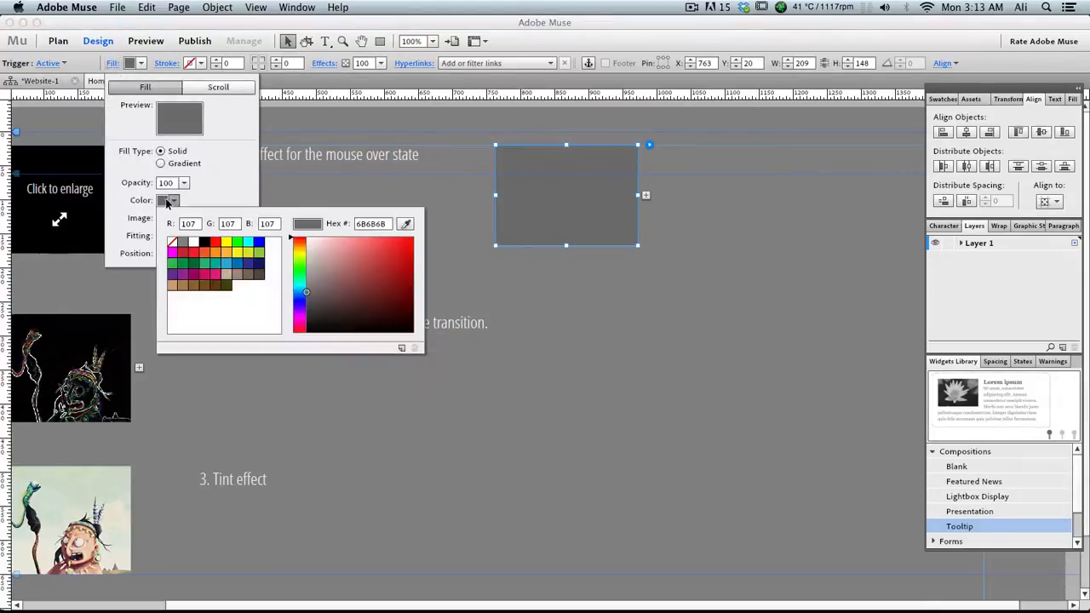
pyautogui.click(173, 244)
pyautogui.click(671, 220)
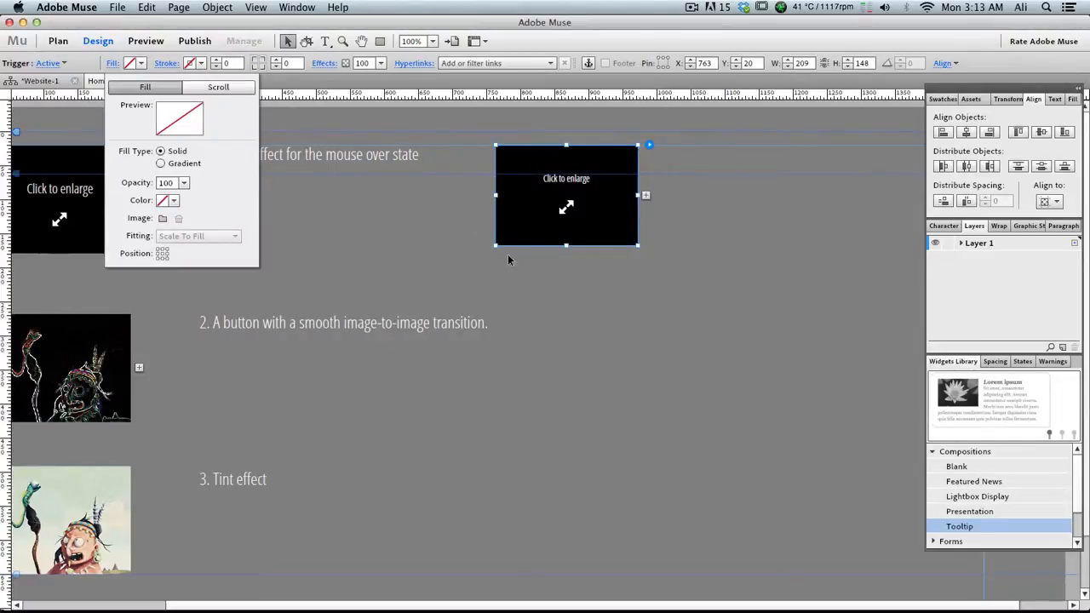
# Step: Try to select and move the unfilled trigger lying over the black target container
pyautogui.click(577, 254)
pyautogui.click(536, 169)
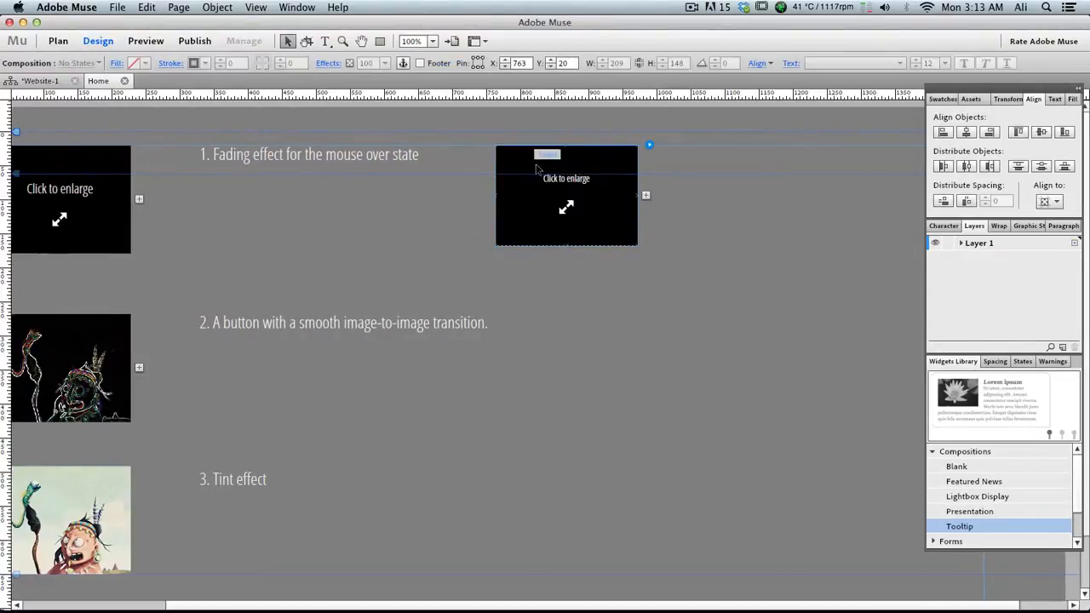
pyautogui.click(600, 287)
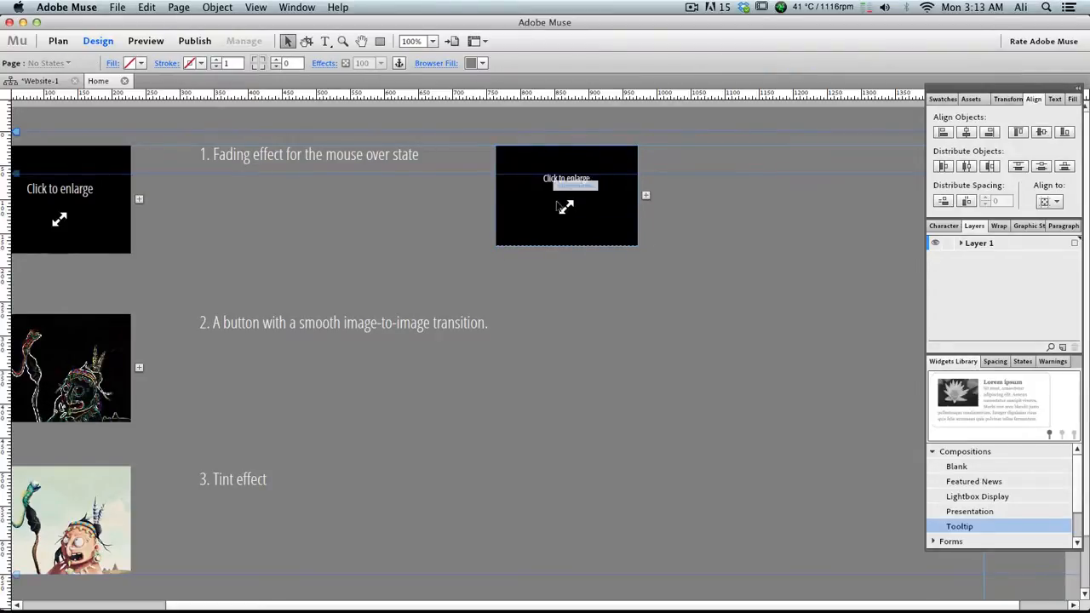
pyautogui.click(538, 175)
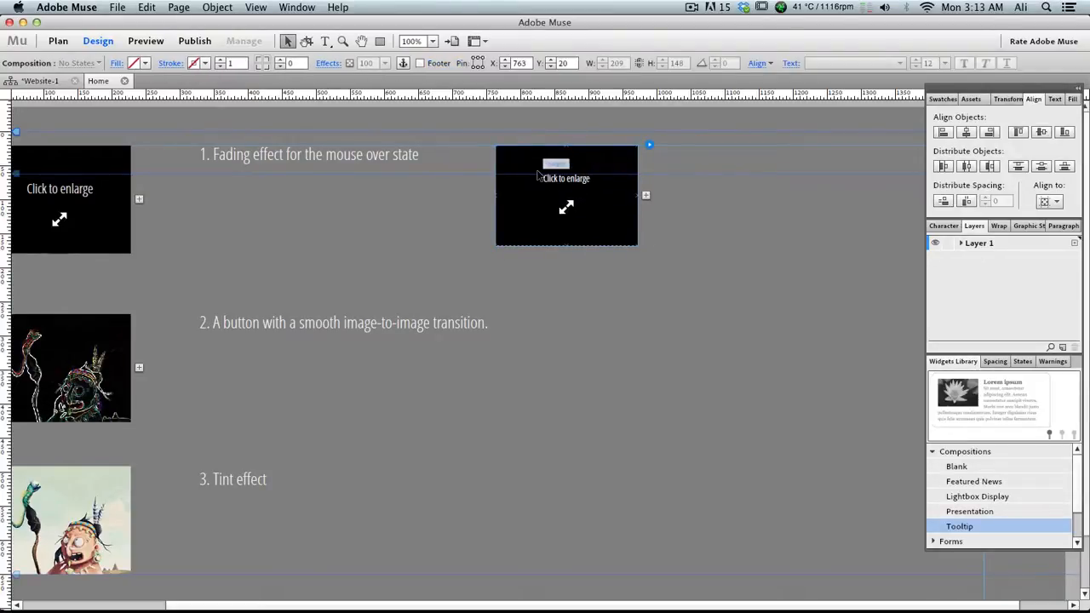
pyautogui.click(539, 174)
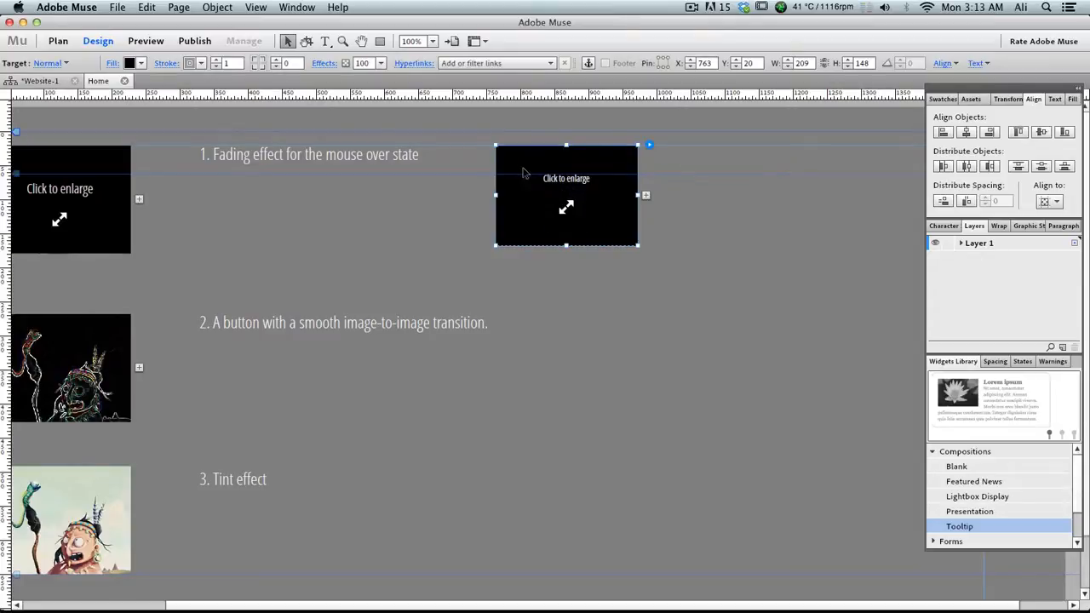
pyautogui.moveTo(513, 162); pyautogui.dragTo(544, 162)
pyautogui.moveTo(581, 176); pyautogui.dragTo(606, 211)
pyautogui.click(511, 200)
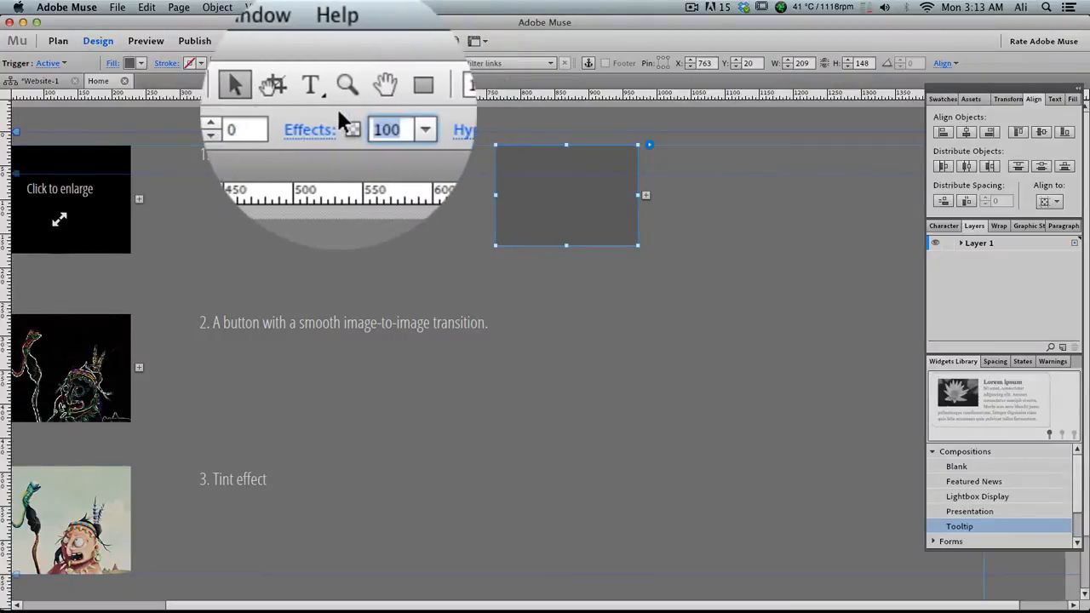
# Step: Set the opacity of the trigger's Active state to 0
pyautogui.write('0')
pyautogui.press('Return')
pyautogui.click(723, 214)
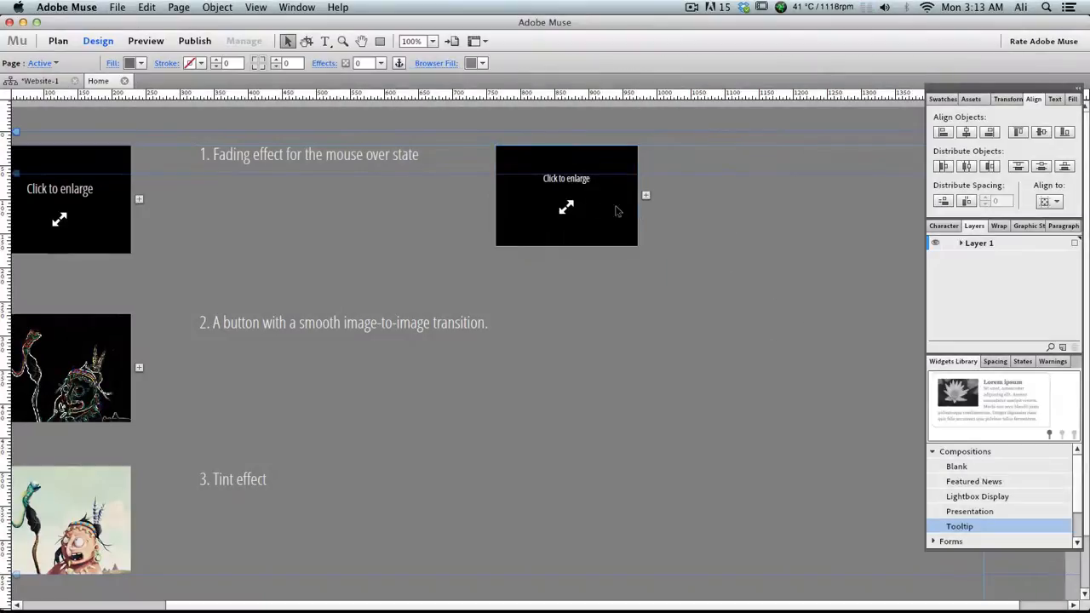
# Step: Move the transparent trigger aside to about X 999, Y 100 and select the "Click to enlarge" text inside the target container
pyautogui.click(589, 207)
pyautogui.click(590, 207)
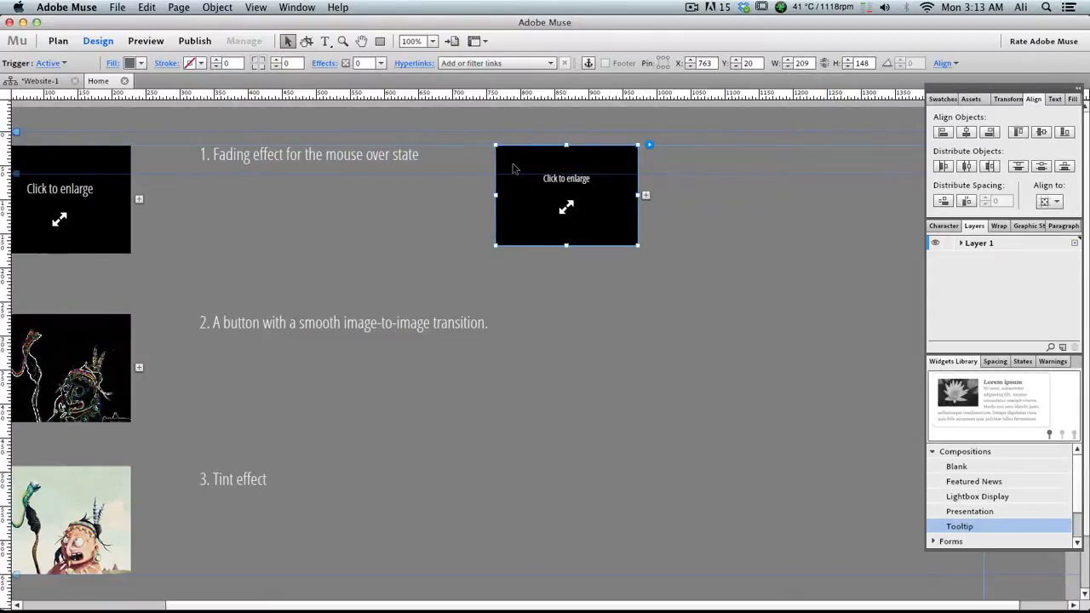
pyautogui.moveTo(513, 168); pyautogui.dragTo(673, 223)
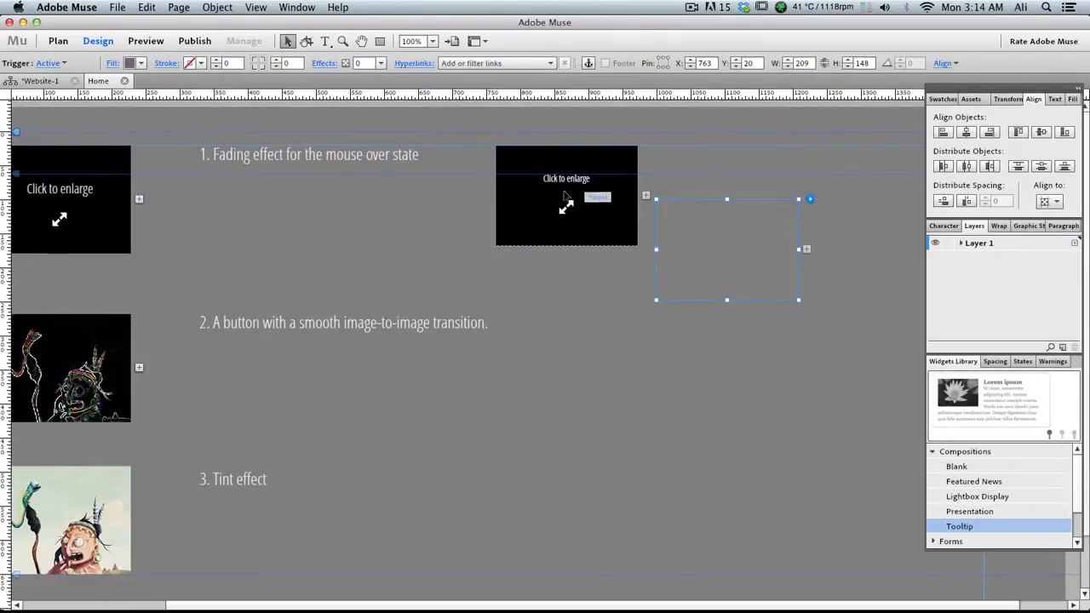
pyautogui.click(565, 190)
pyautogui.click(567, 183)
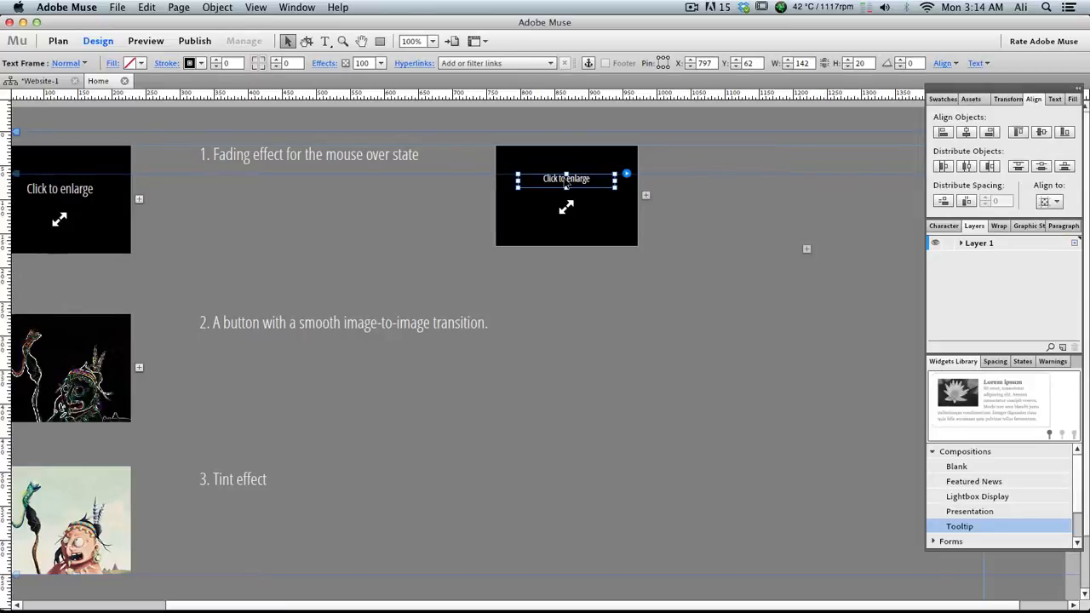
pyautogui.doubleClick(566, 182)
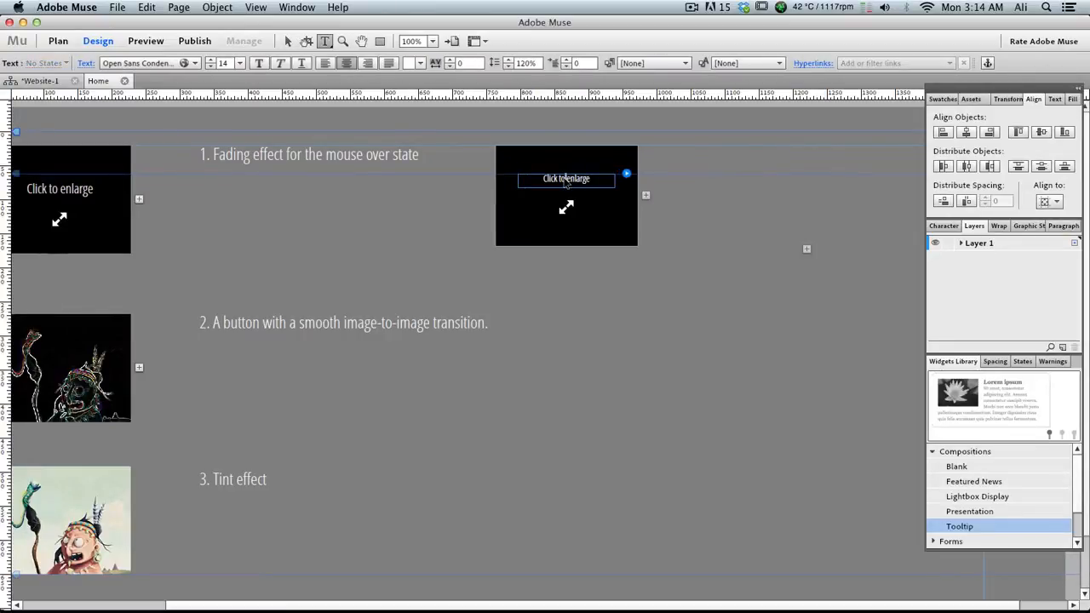
pyautogui.tripleClick(567, 182)
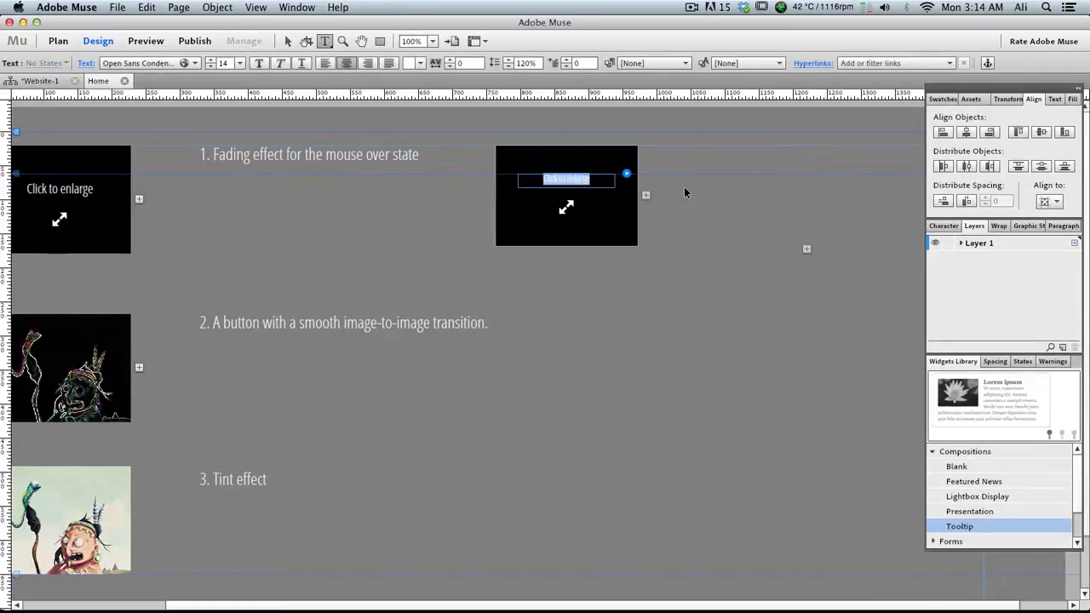
# Step: Move the transparent trigger back so it exactly covers the black target container
pyautogui.click(288, 41)
pyautogui.click(721, 256)
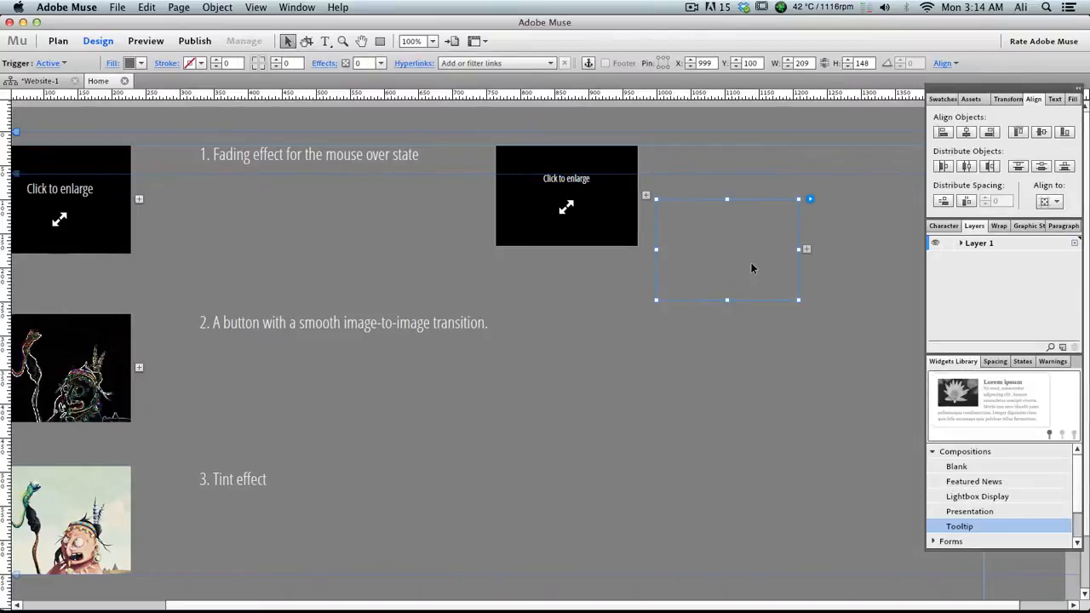
pyautogui.click(608, 223)
pyautogui.click(584, 213)
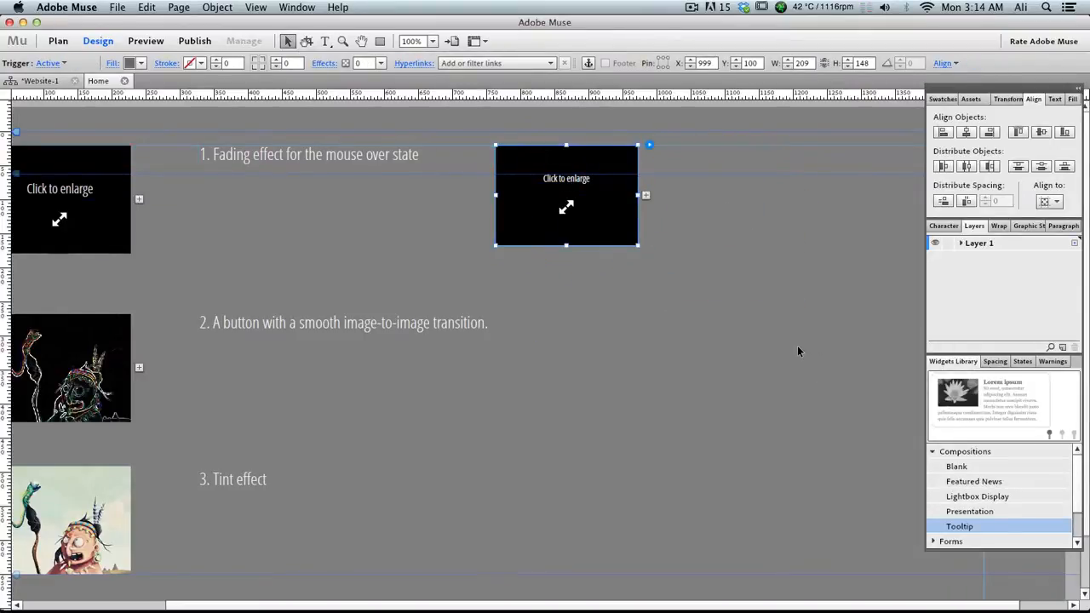
# Step: Set the opacity of the trigger's Normal state to 0
pyautogui.click(1022, 362)
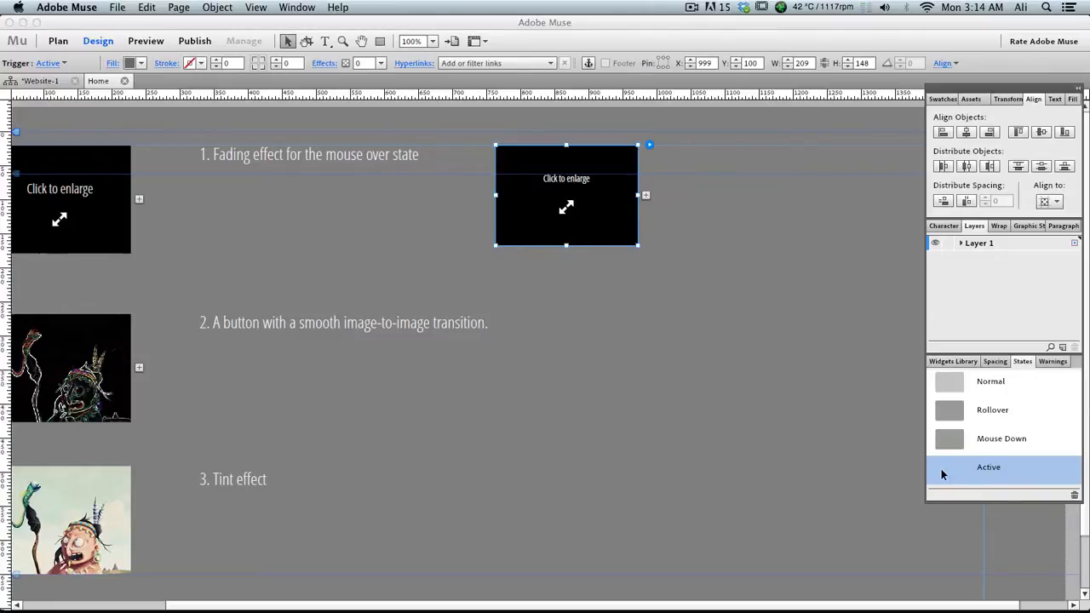
pyautogui.click(1008, 384)
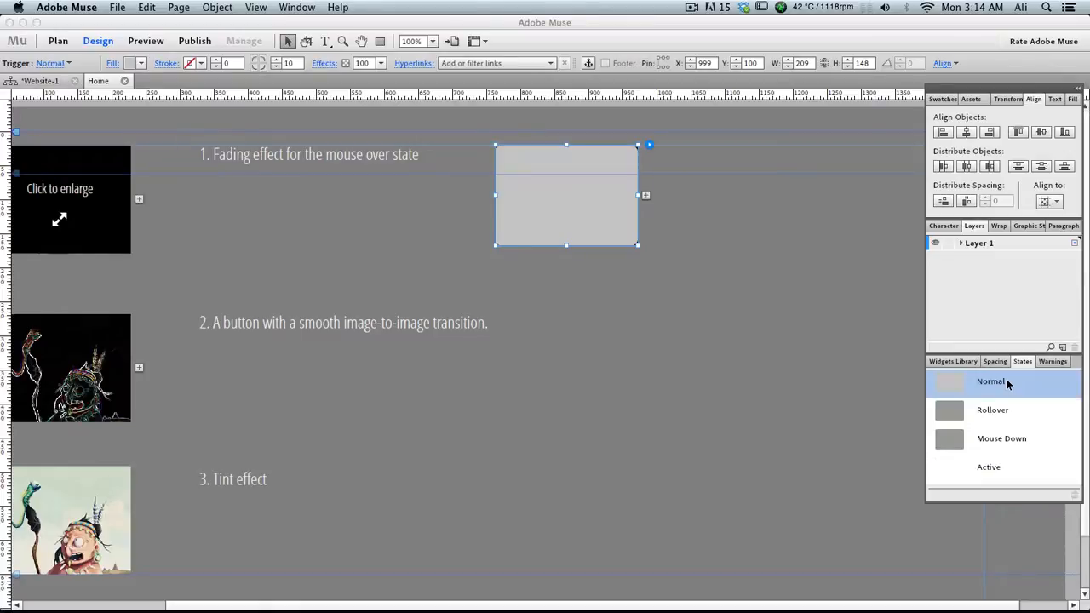
pyautogui.click(366, 64)
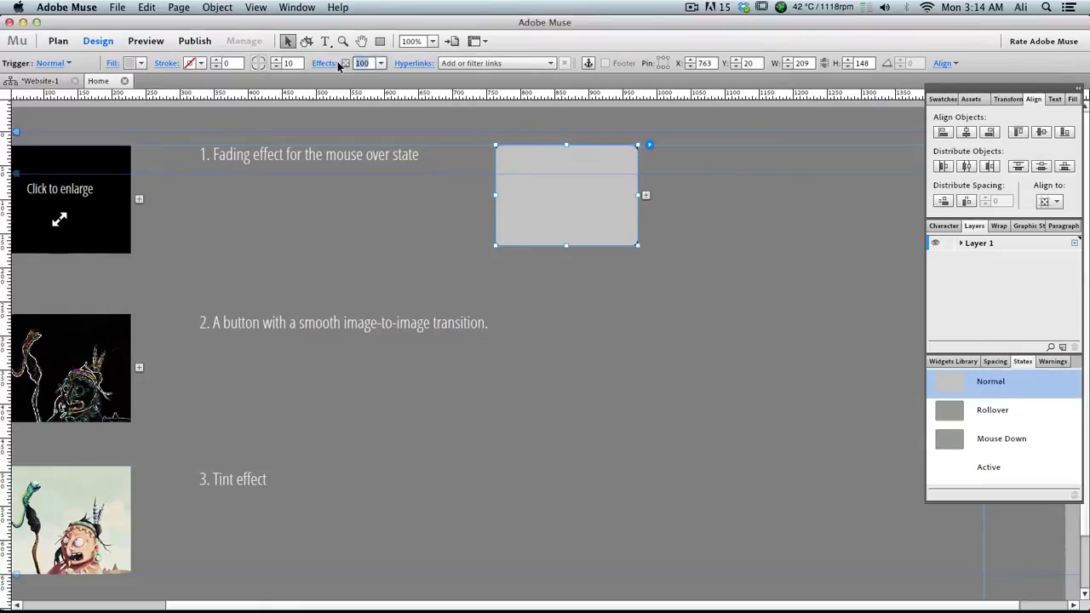
pyautogui.write('0')
pyautogui.press('Return')
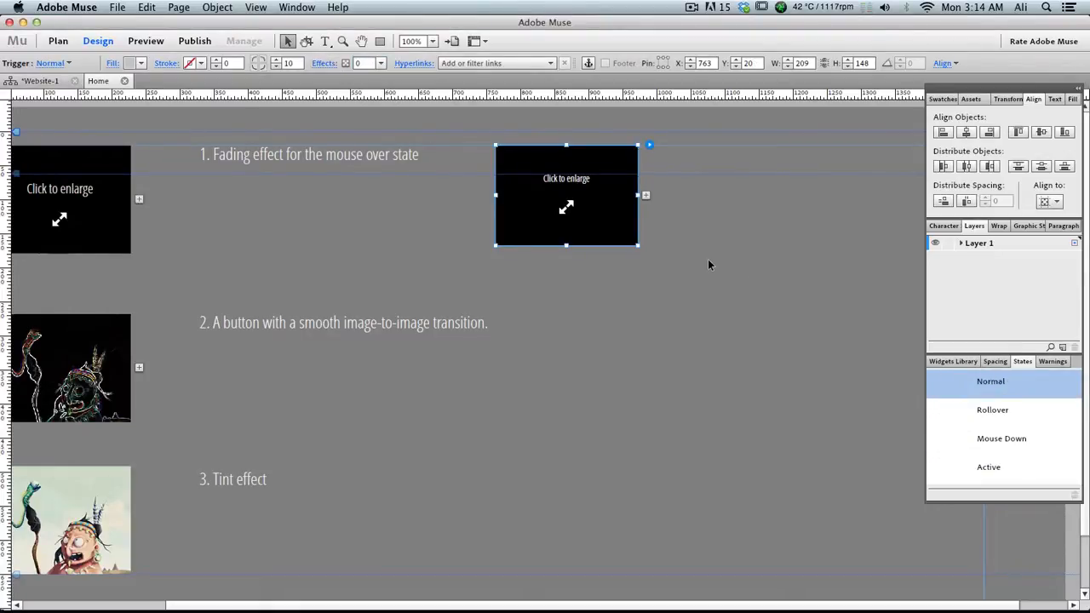
# Step: Preview the page in the browser, test the rollover on the new composition, and close the preview
pyautogui.click(706, 257)
pyautogui.click(549, 171)
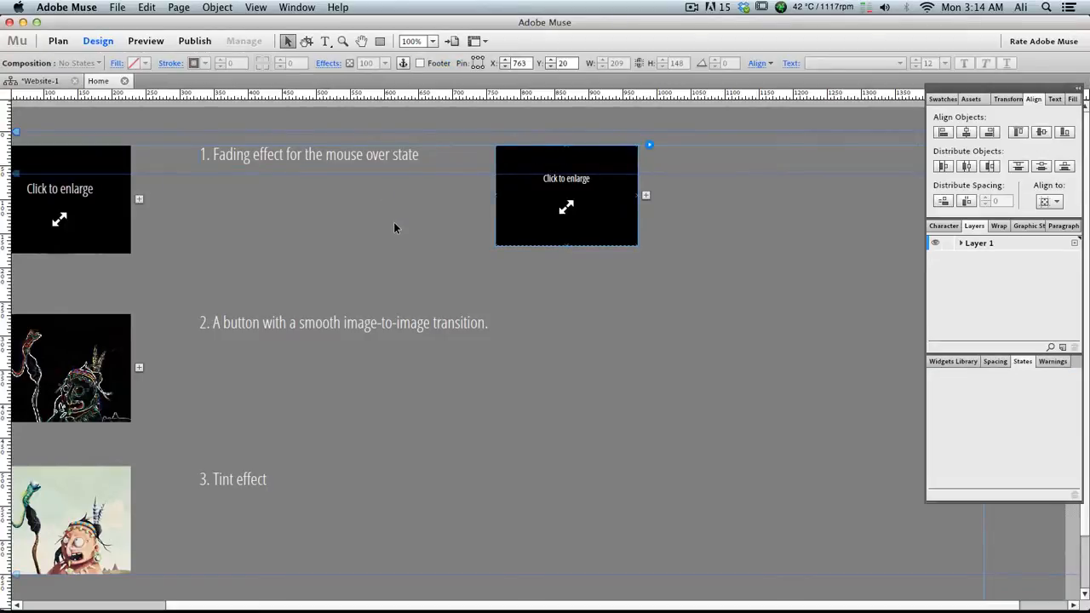
pyautogui.press('super+alt+e')
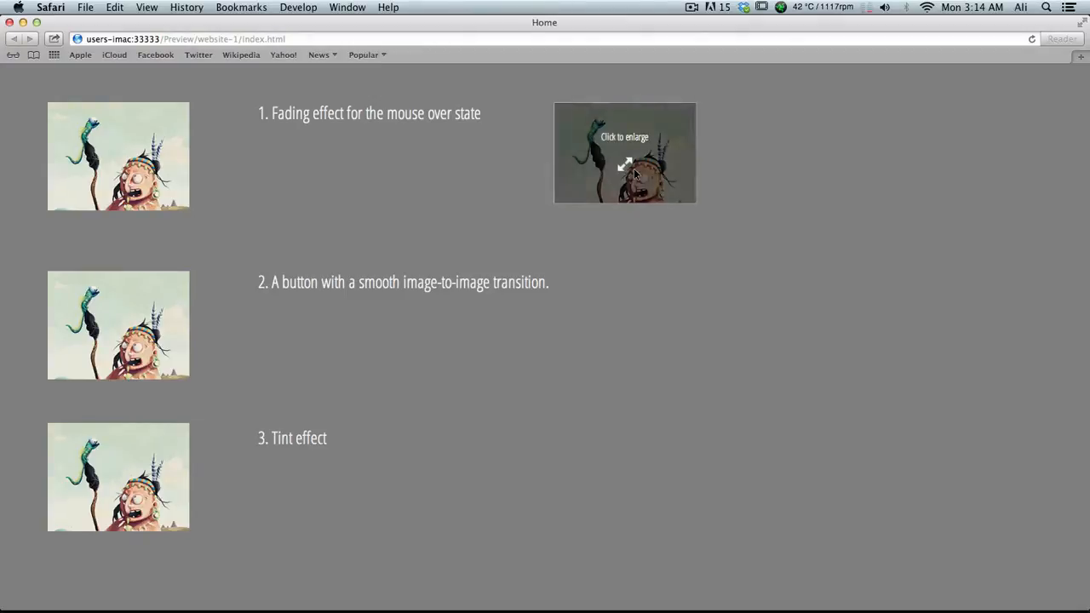
pyautogui.click(9, 22)
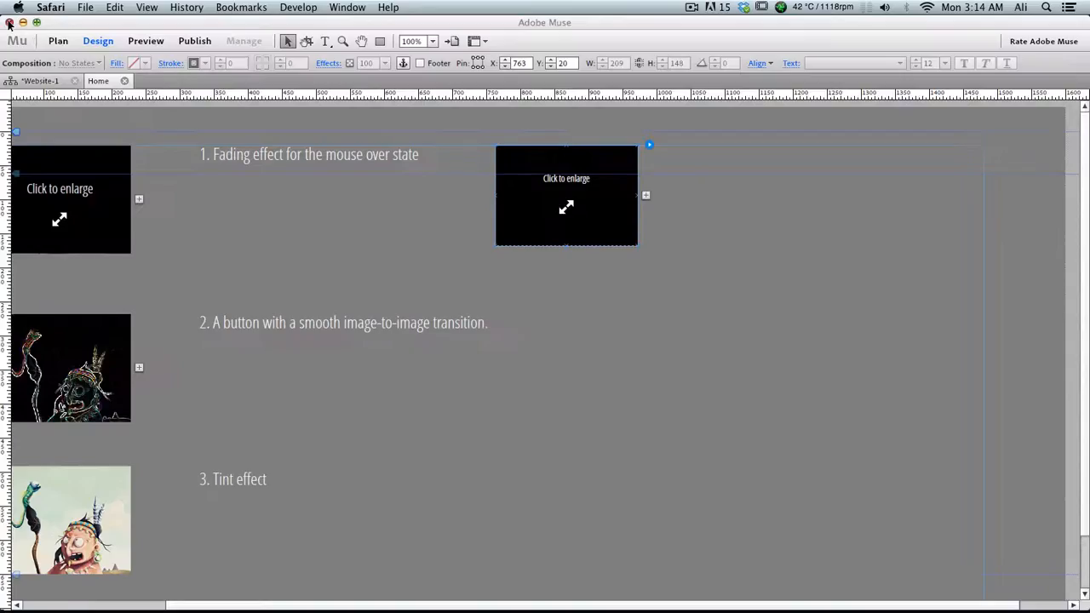
pyautogui.click(744, 242)
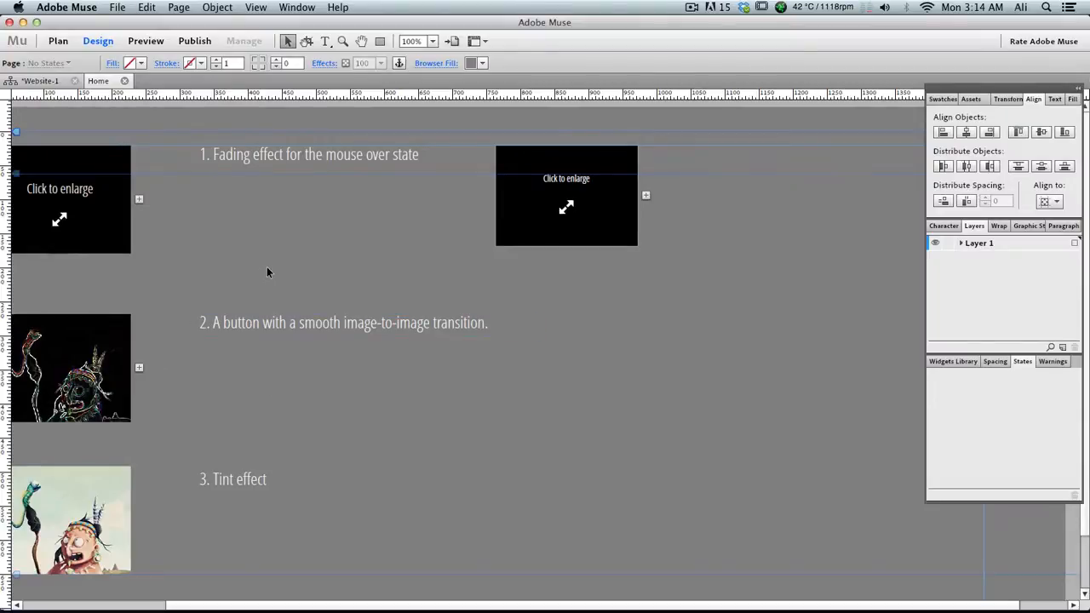
# Step: Draw a rectangle beside the "2. A button with a smooth image-to-image transition." heading and resize it to about 193 by 160
pyautogui.hscroll(-3, 304, 376)
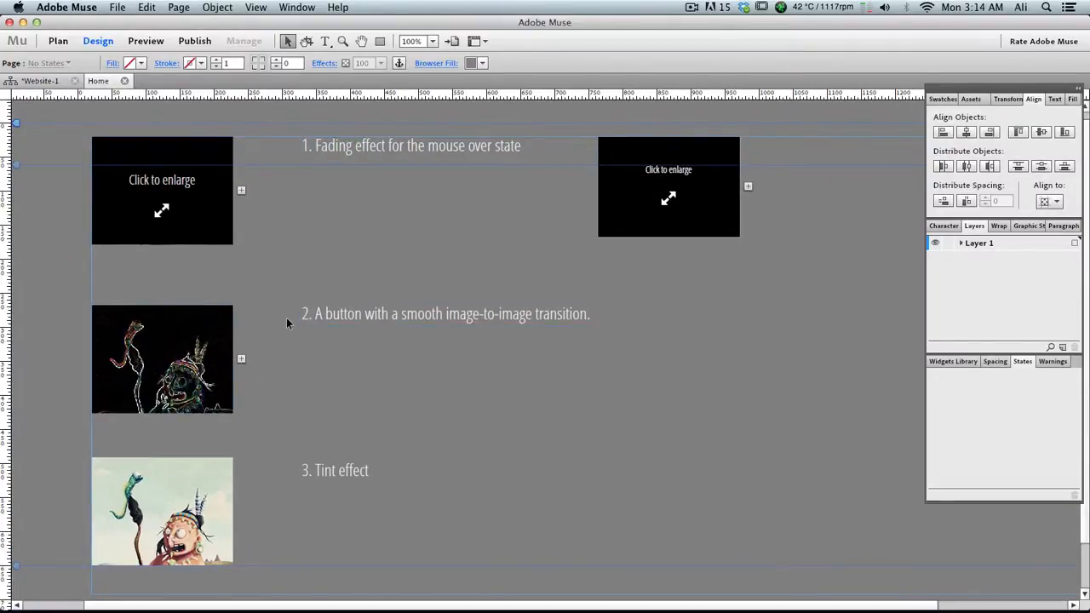
pyautogui.click(380, 41)
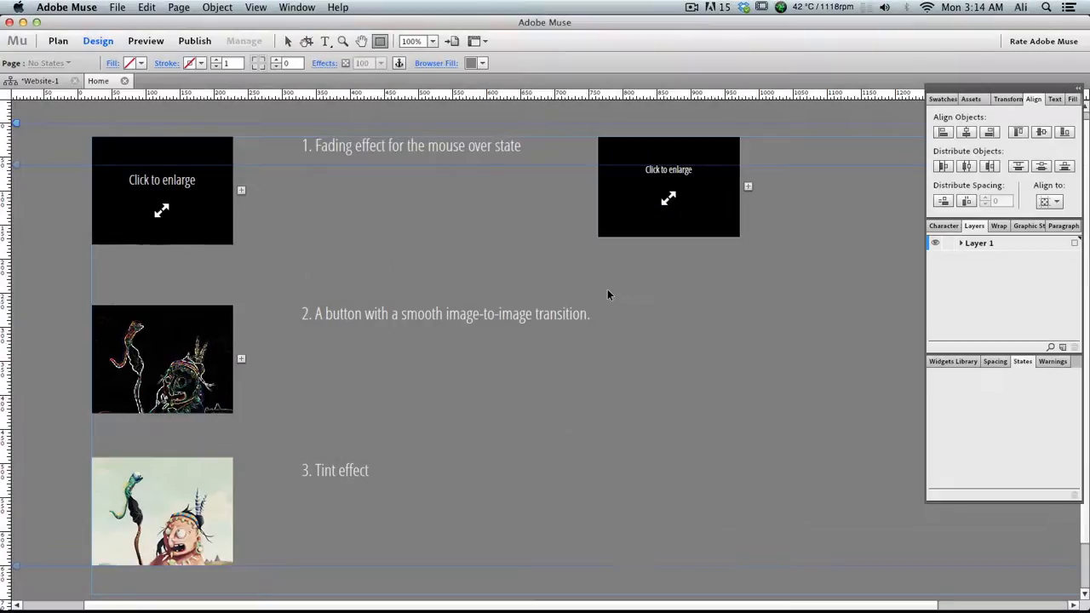
pyautogui.moveTo(607, 290)
pyautogui.mouseDown()
pyautogui.moveTo(750, 409)
pyautogui.moveTo(764, 392)
pyautogui.mouseUp()
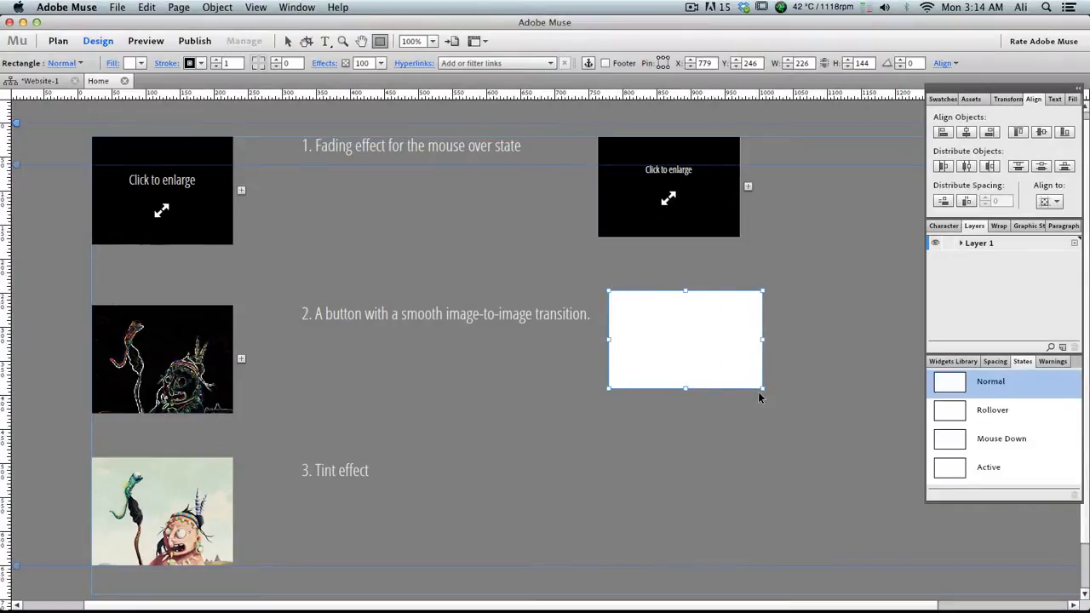
pyautogui.click(287, 41)
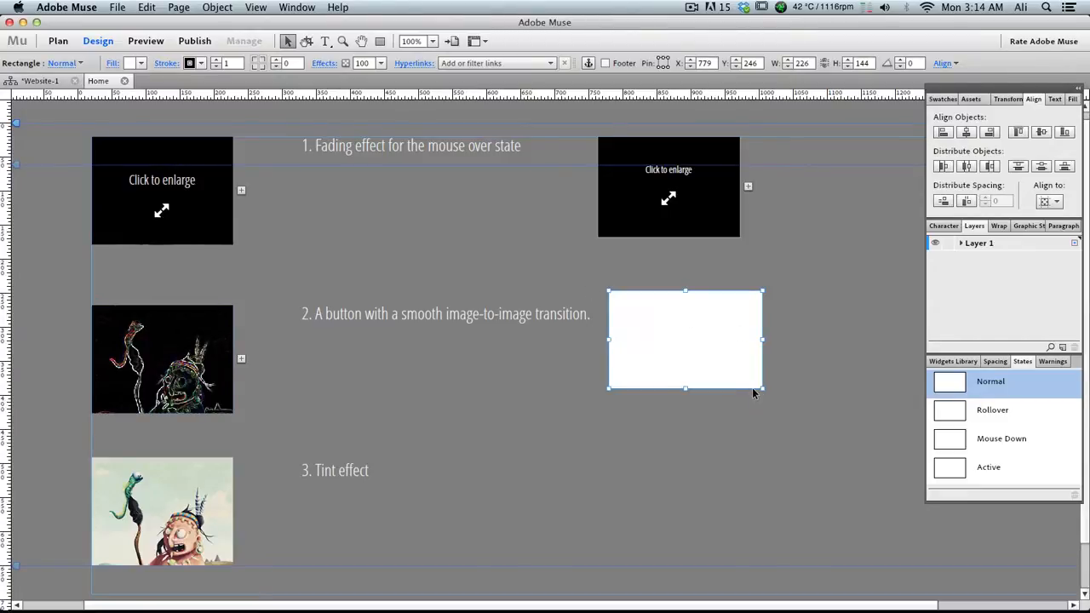
pyautogui.moveTo(763, 390); pyautogui.dragTo(740, 398)
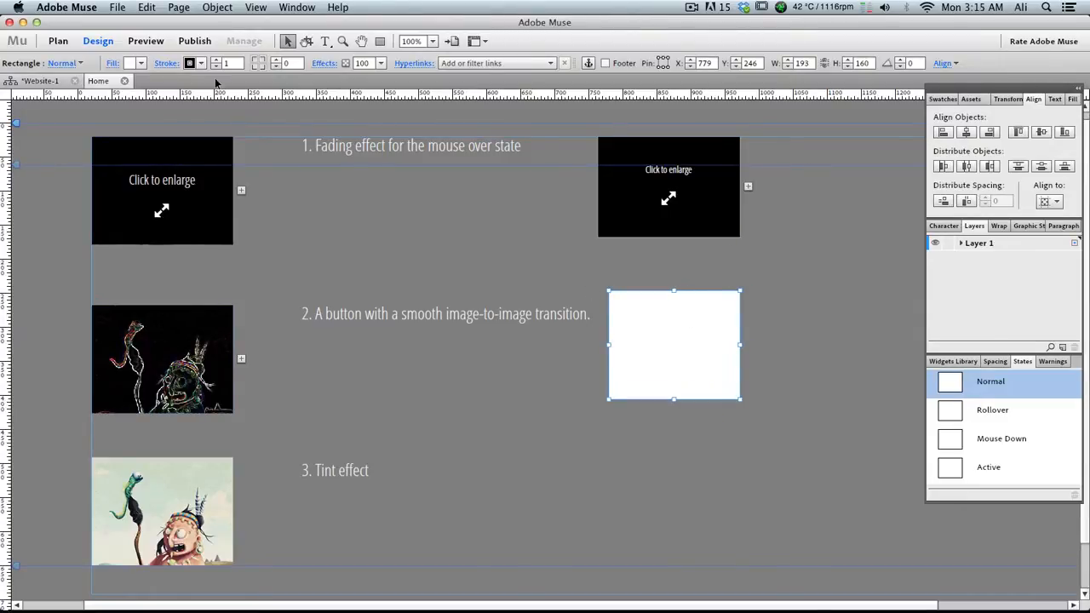
# Step: Remove the white rectangle's stroke colour and widen the rectangle to about 236
pyautogui.click(189, 63)
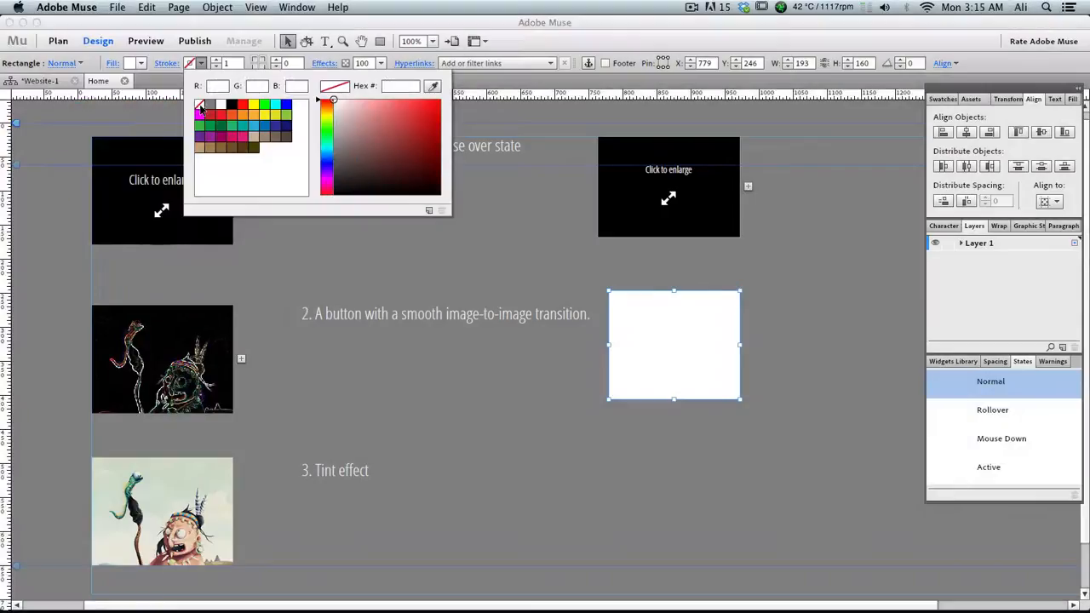
pyautogui.click(196, 103)
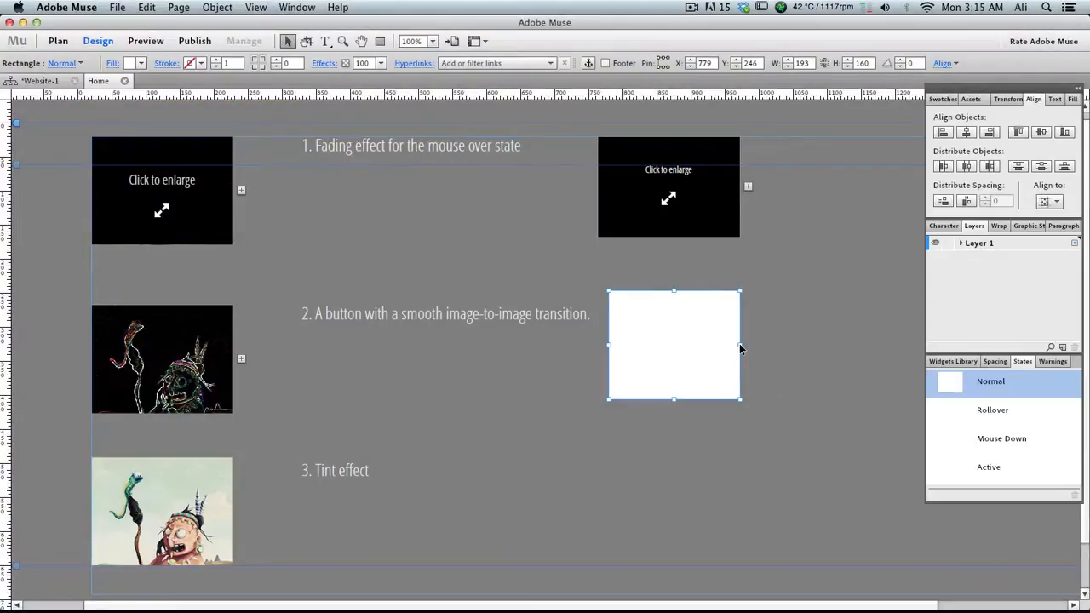
pyautogui.moveTo(740, 347); pyautogui.dragTo(770, 347)
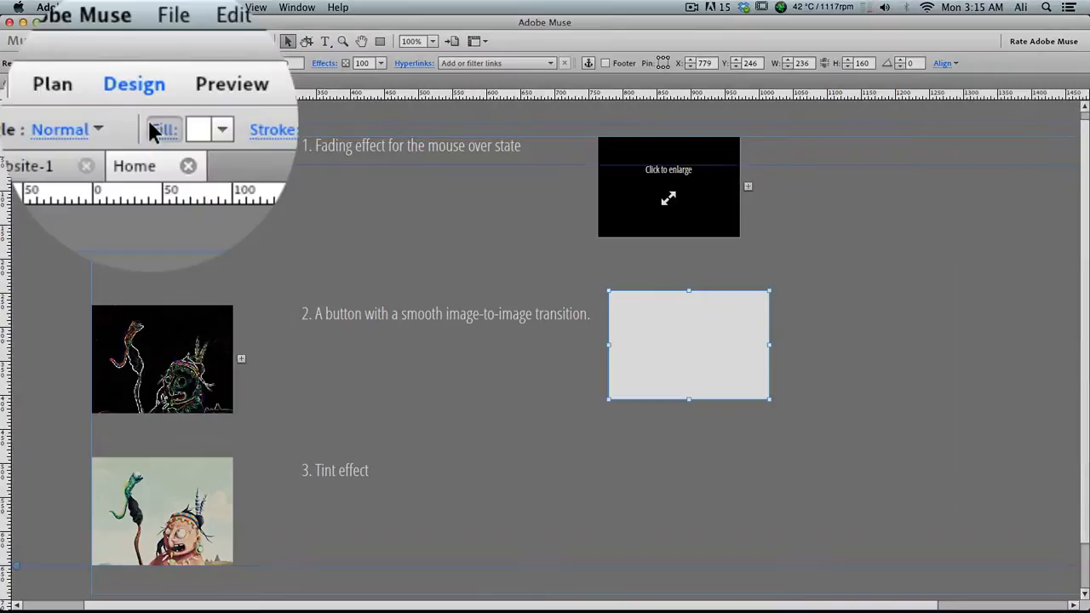
# Step: Fill the rectangle with the image b01.png from the Desktop and shrink it to about 207 by 153 to fit the picture
pyautogui.click(130, 64)
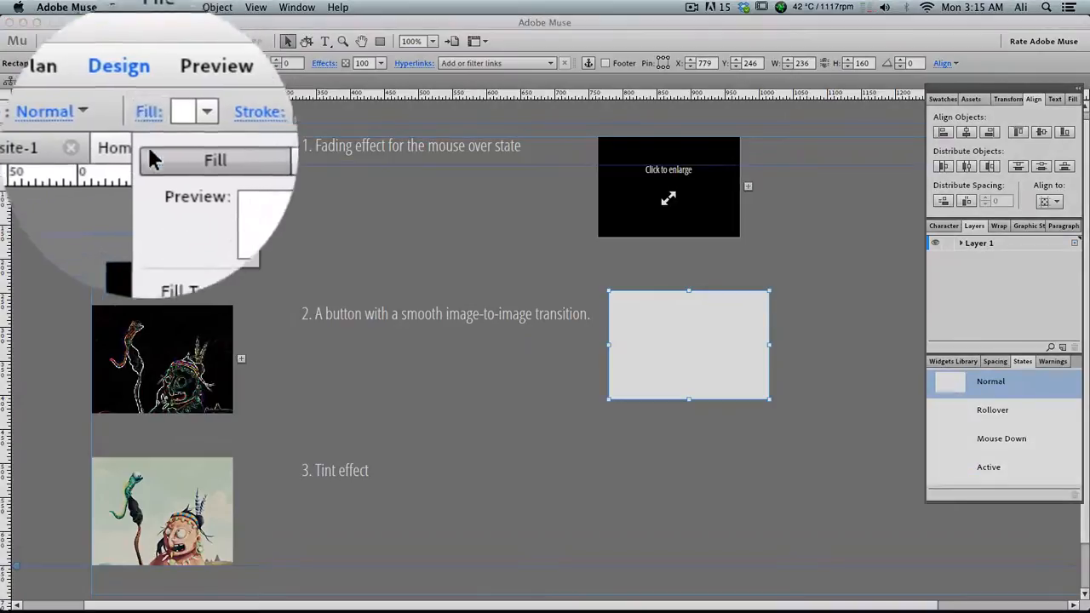
pyautogui.click(164, 220)
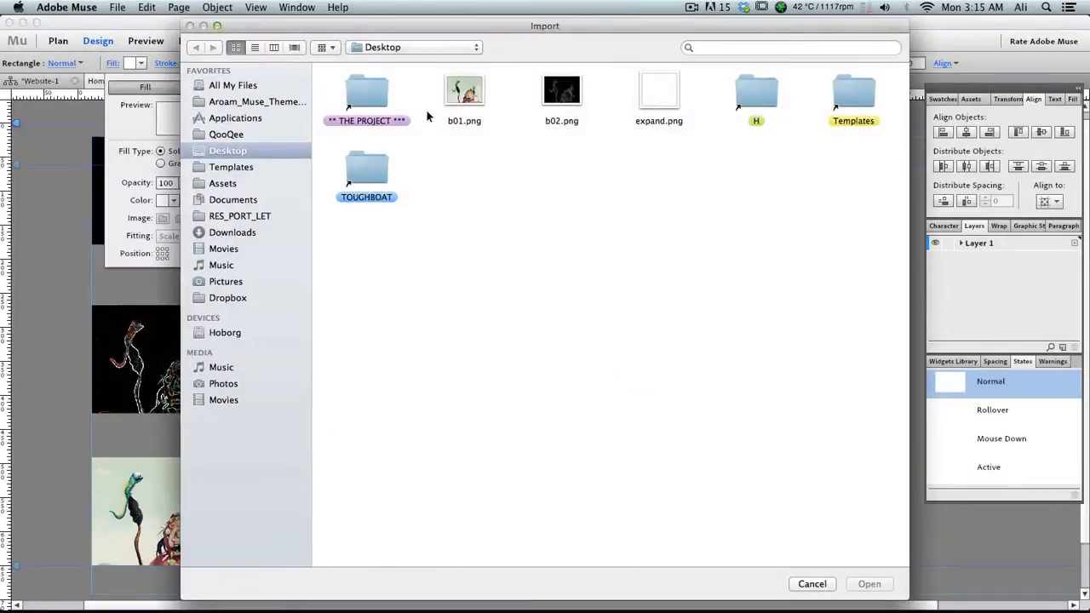
pyautogui.doubleClick(467, 93)
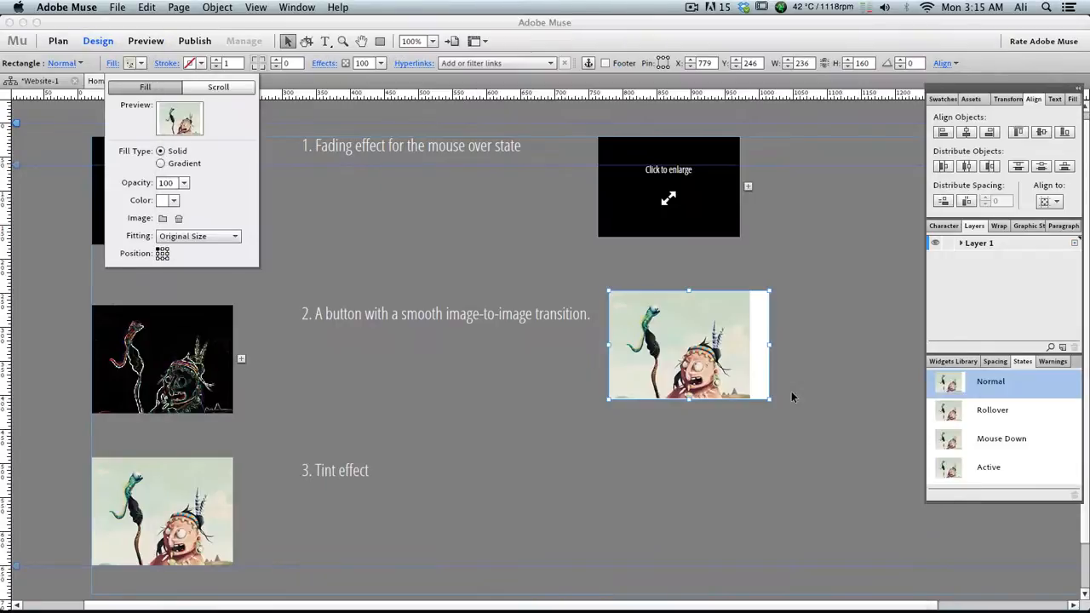
pyautogui.click(769, 400)
pyautogui.moveTo(769, 399); pyautogui.dragTo(750, 394)
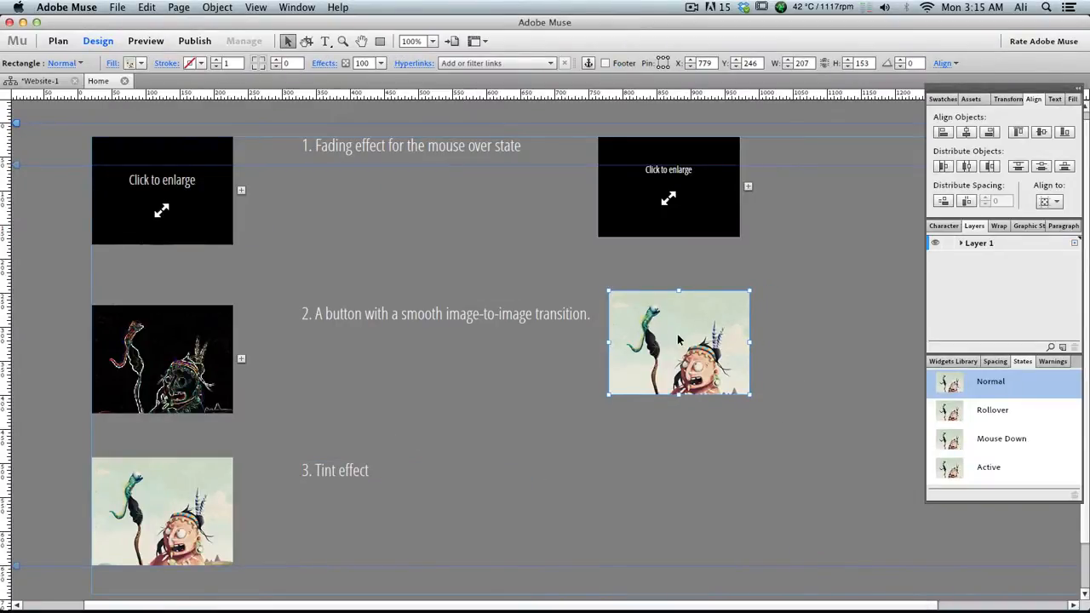
pyautogui.click(816, 361)
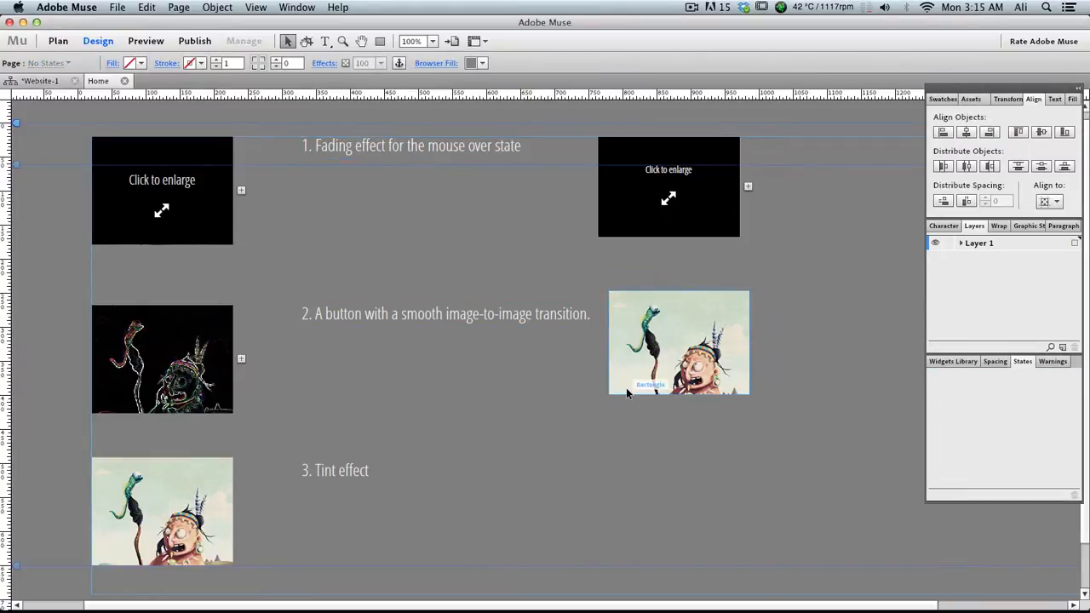
pyautogui.press('F11')
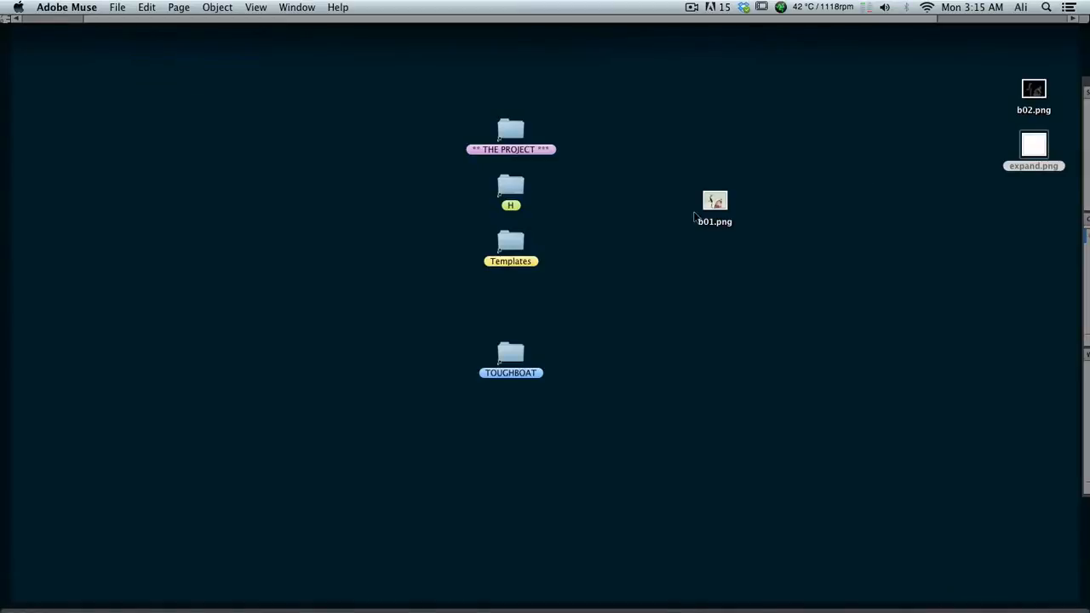
pyautogui.moveTo(714, 204); pyautogui.dragTo(412, 606)
pyautogui.click(608, 271)
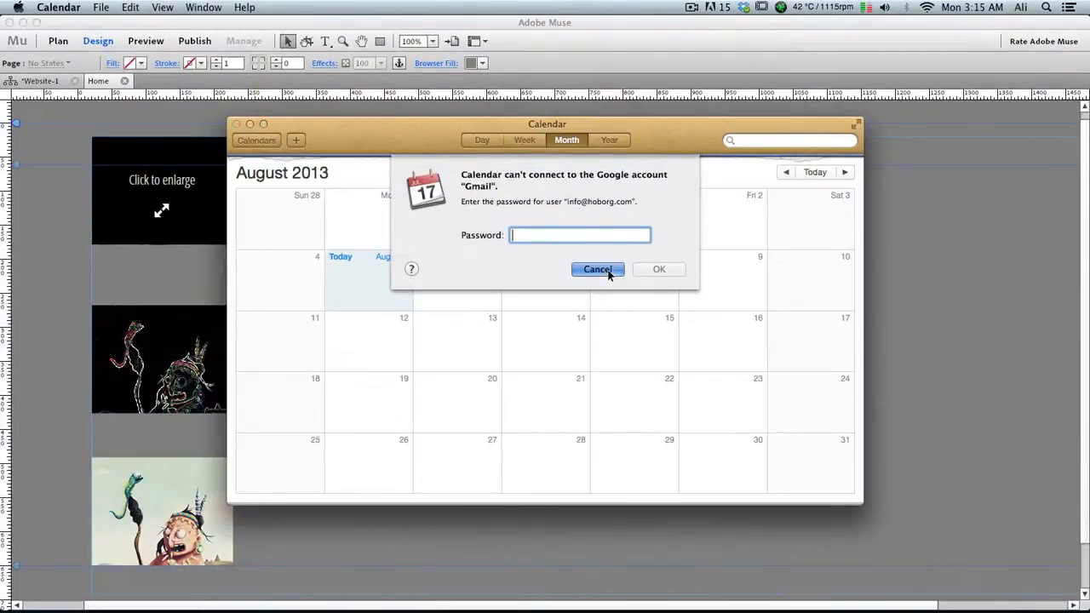
pyautogui.click(238, 124)
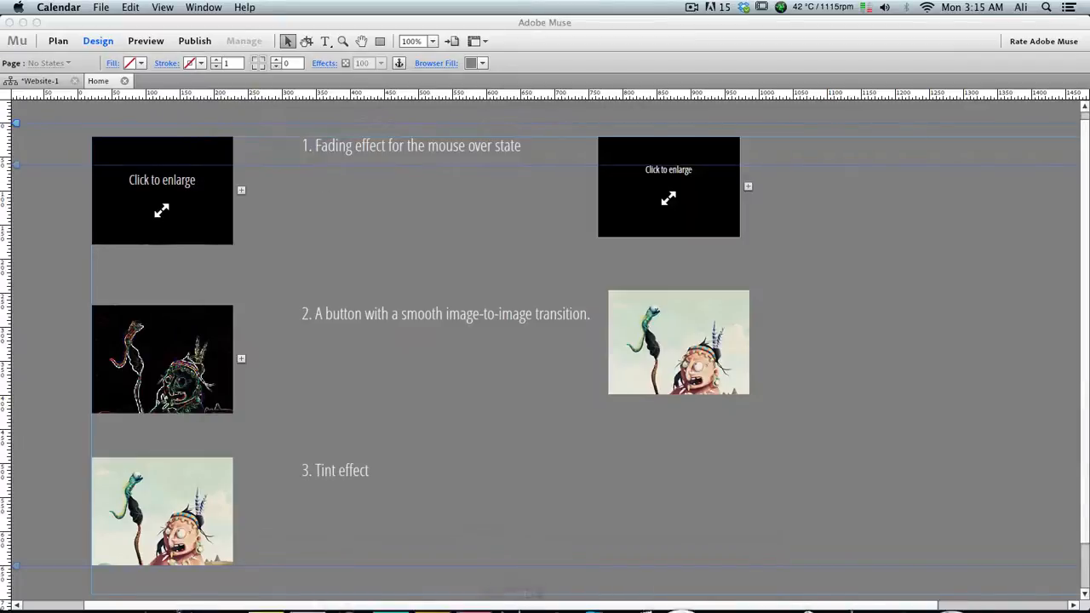
# Step: Open b01.png from the desktop in Adobe Photoshop CC
pyautogui.click(355, 581)
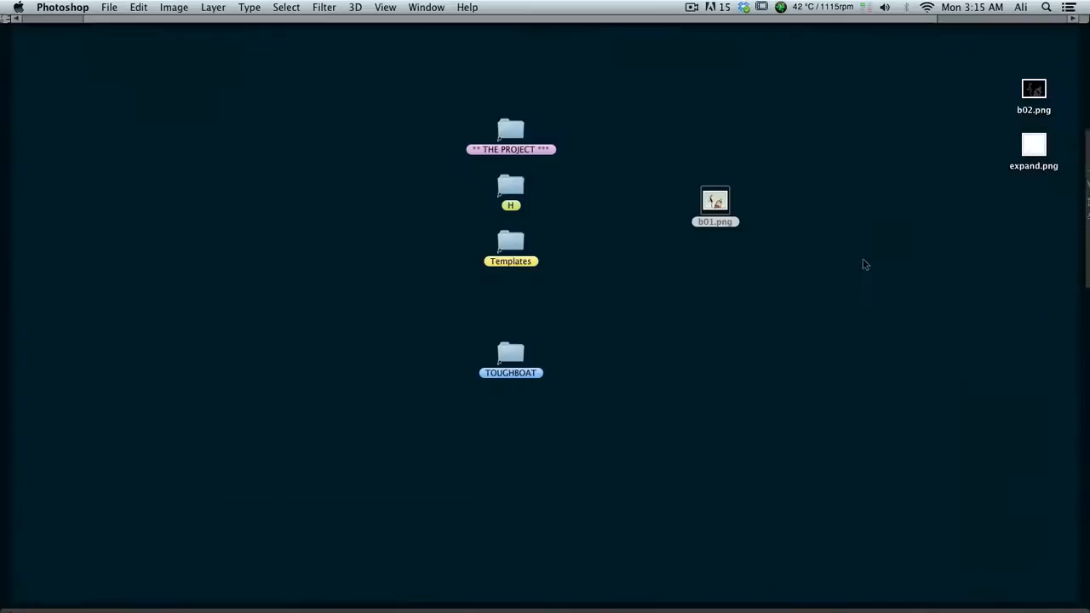
pyautogui.moveTo(425, 603)
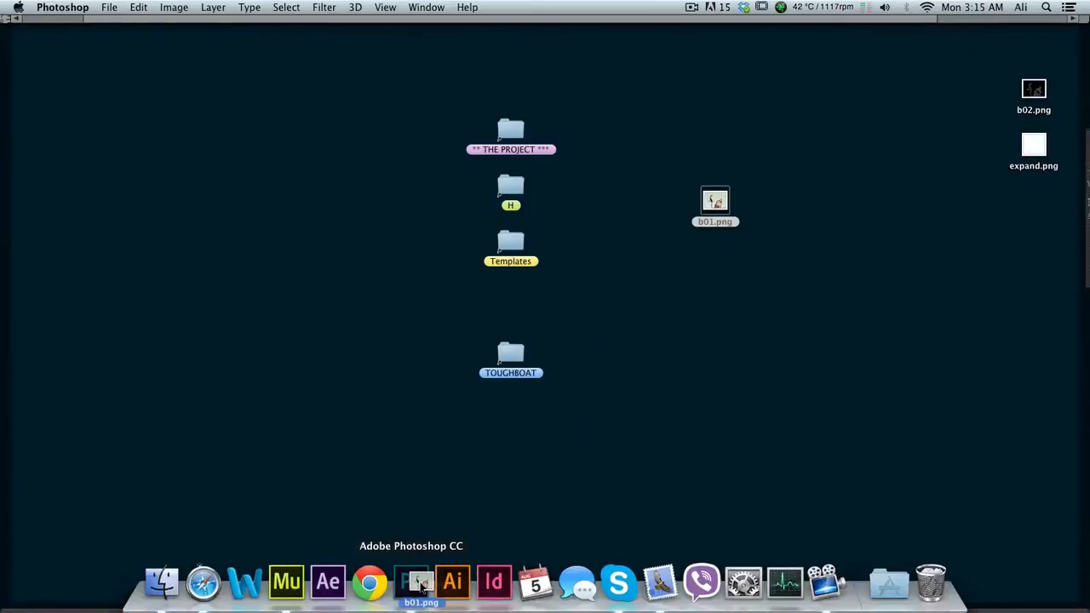
pyautogui.click(410, 579)
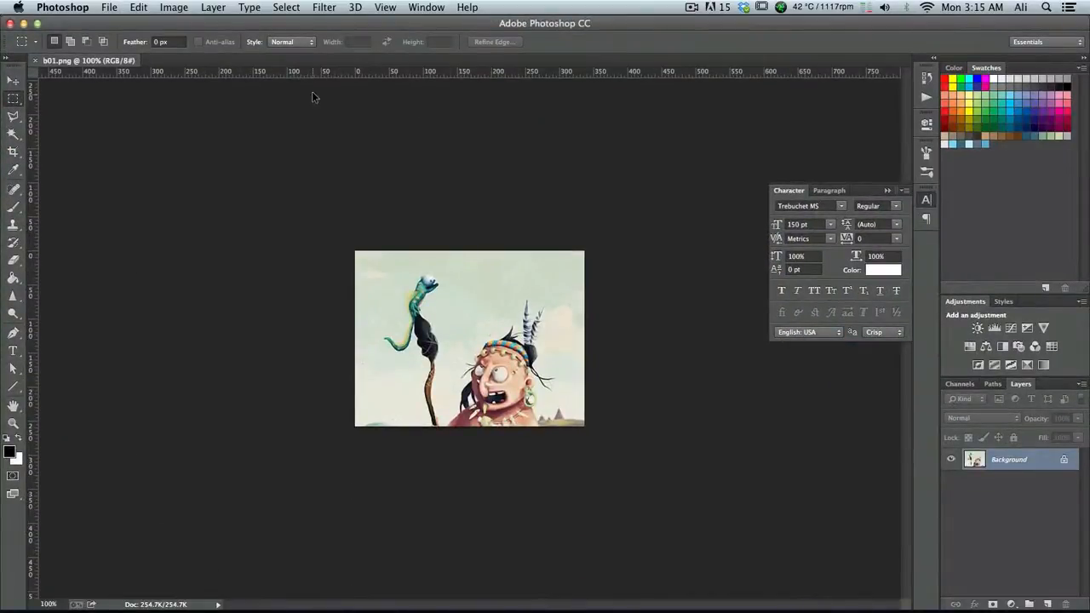
# Step: Try Filter Gallery effects on the image and apply Glass with distortion 5, smoothness 3, Frosted texture and 100% scaling
pyautogui.click(323, 8)
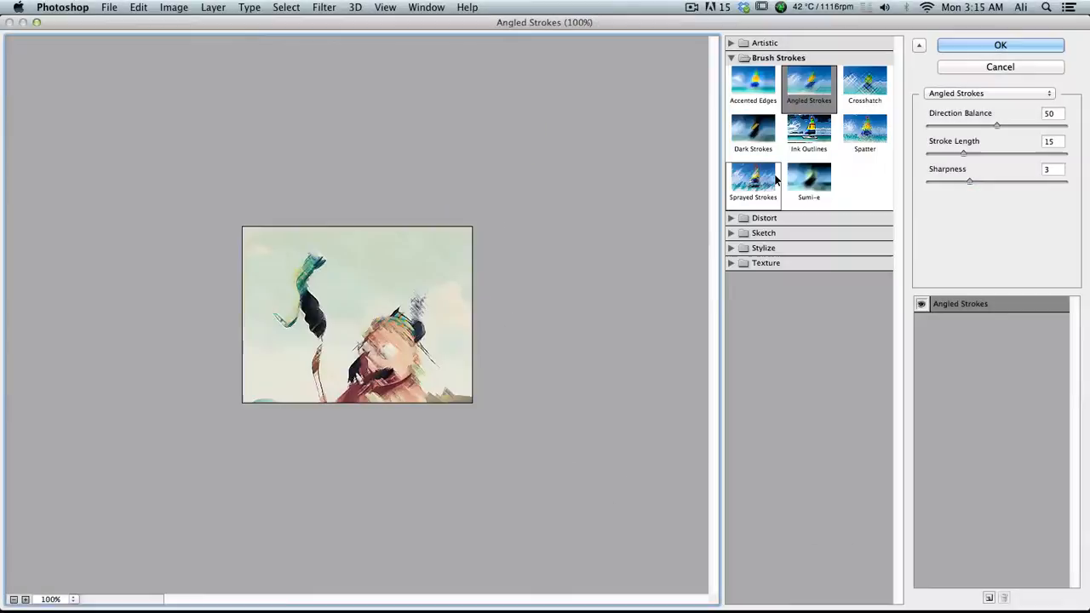
pyautogui.click(753, 129)
pyautogui.click(759, 86)
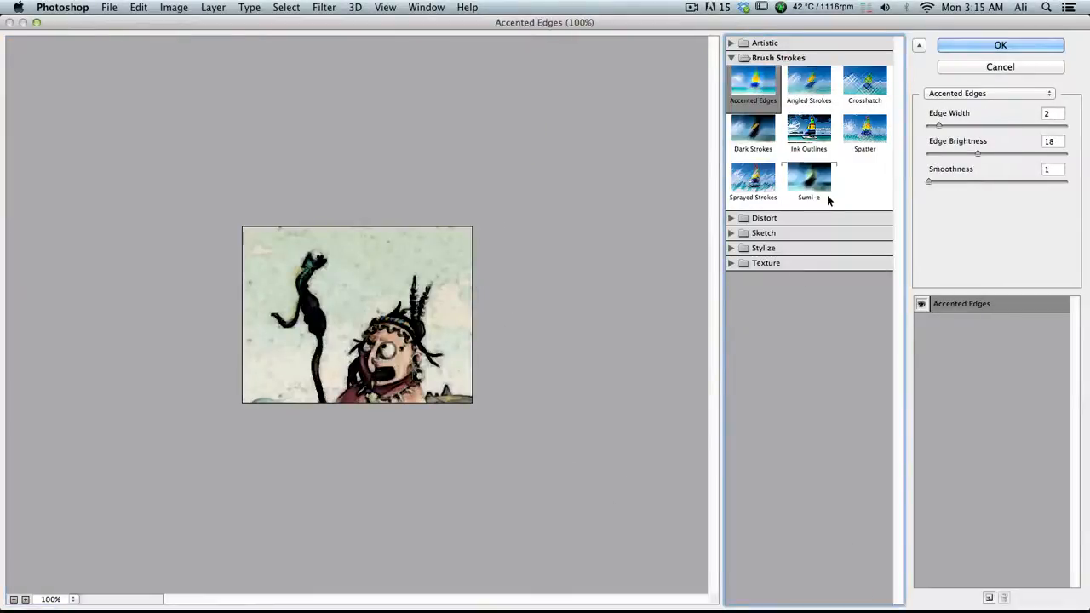
pyautogui.click(750, 219)
pyautogui.click(809, 244)
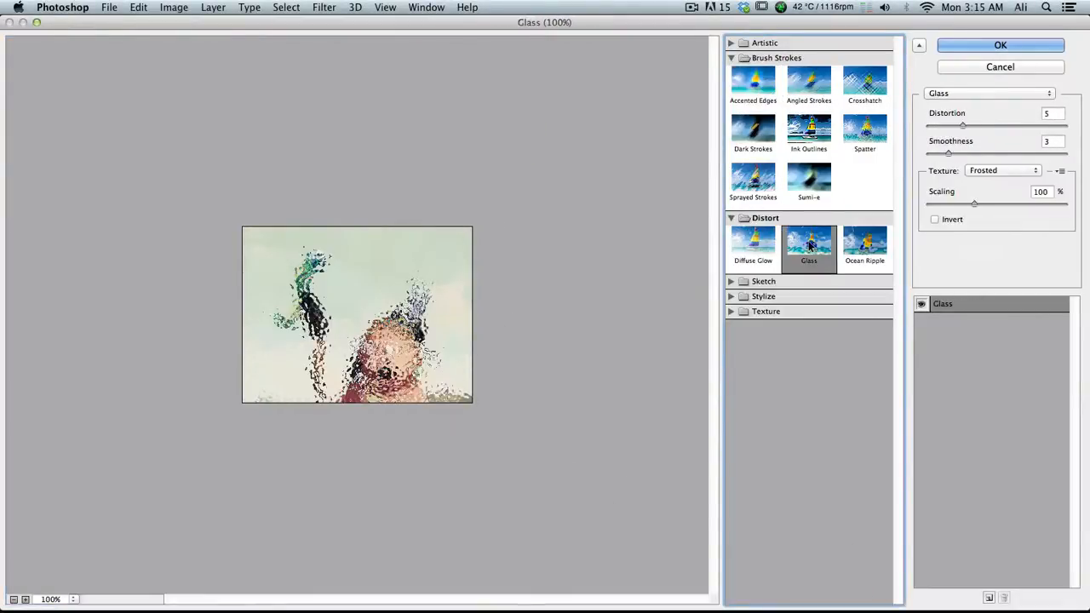
pyautogui.click(786, 296)
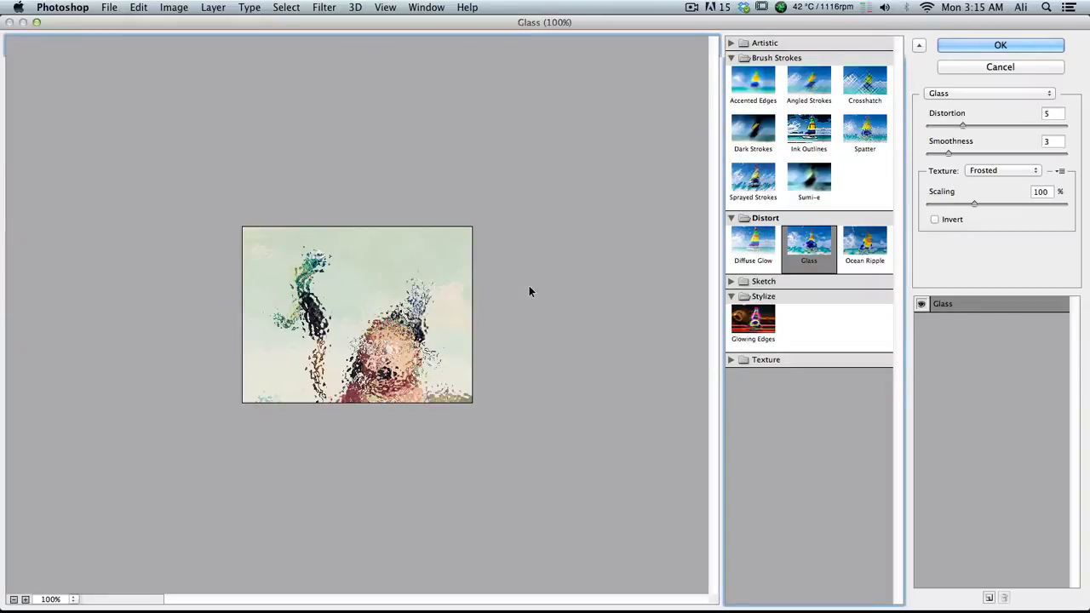
pyautogui.click(972, 42)
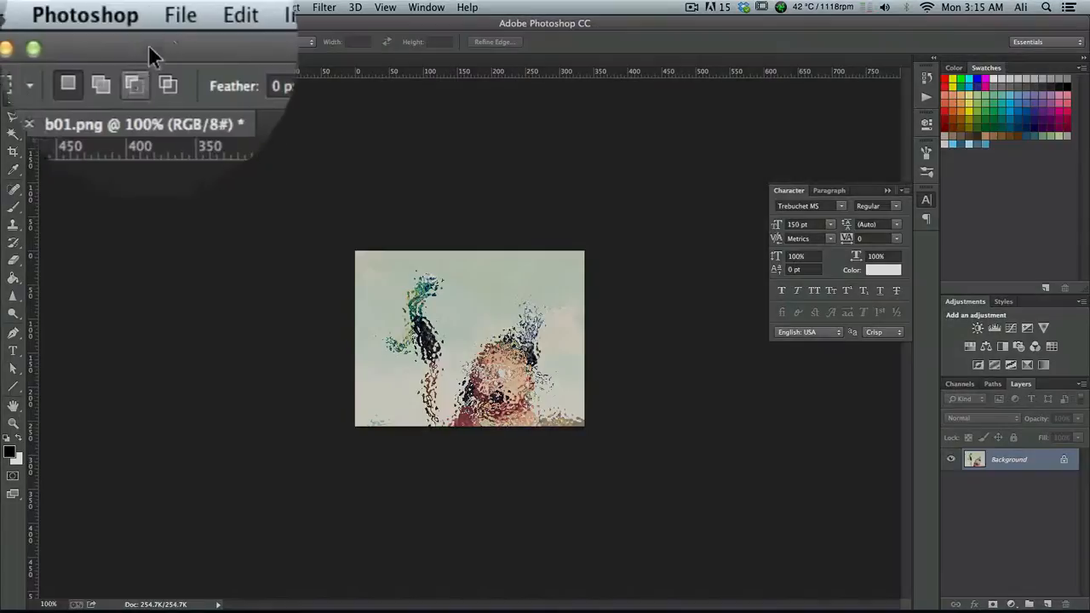
# Step: Export the filtered image for the web as a PNG-24 named b03.png on the Desktop
pyautogui.click(109, 7)
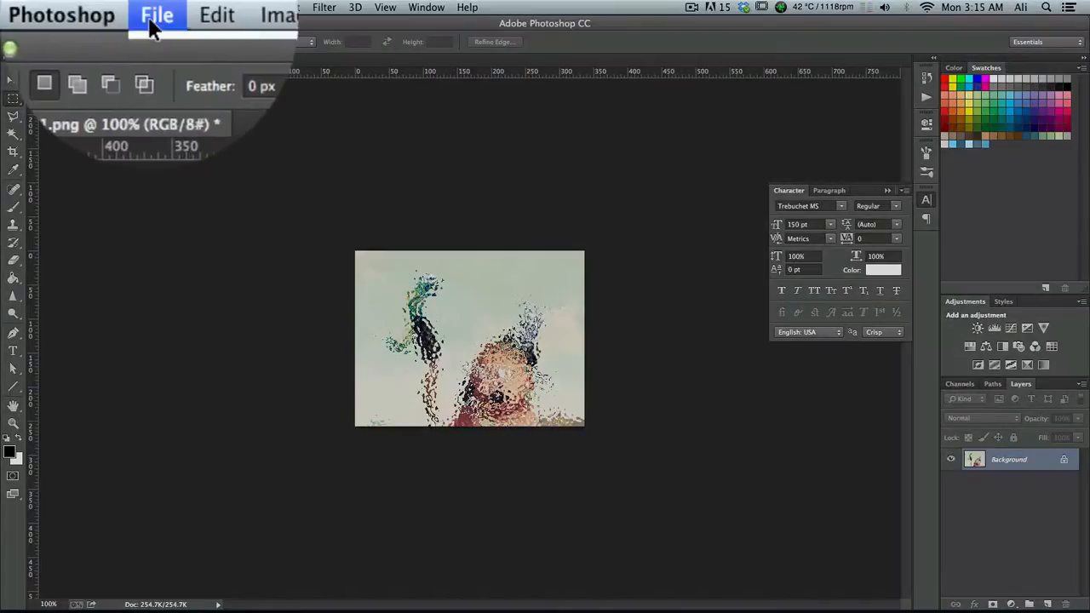
pyautogui.click(175, 204)
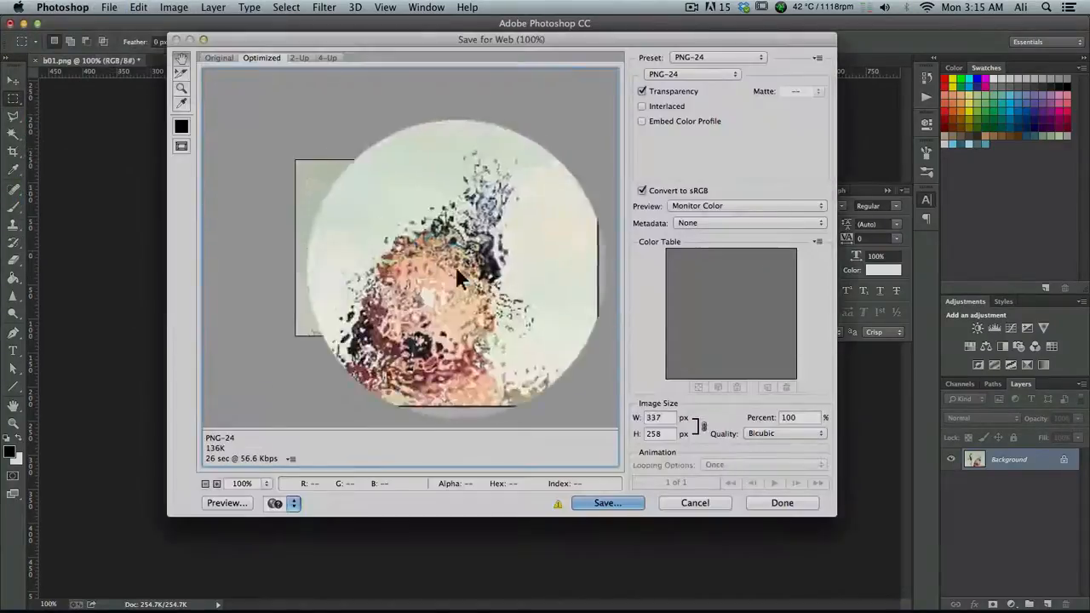
pyautogui.click(607, 504)
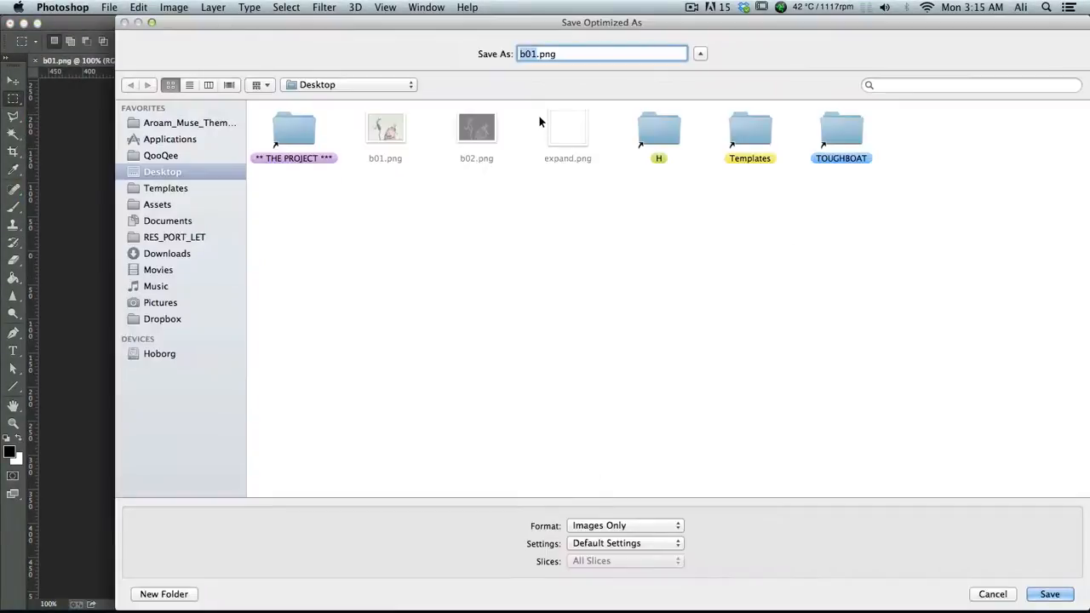
pyautogui.write('b03')
pyautogui.press('Return')
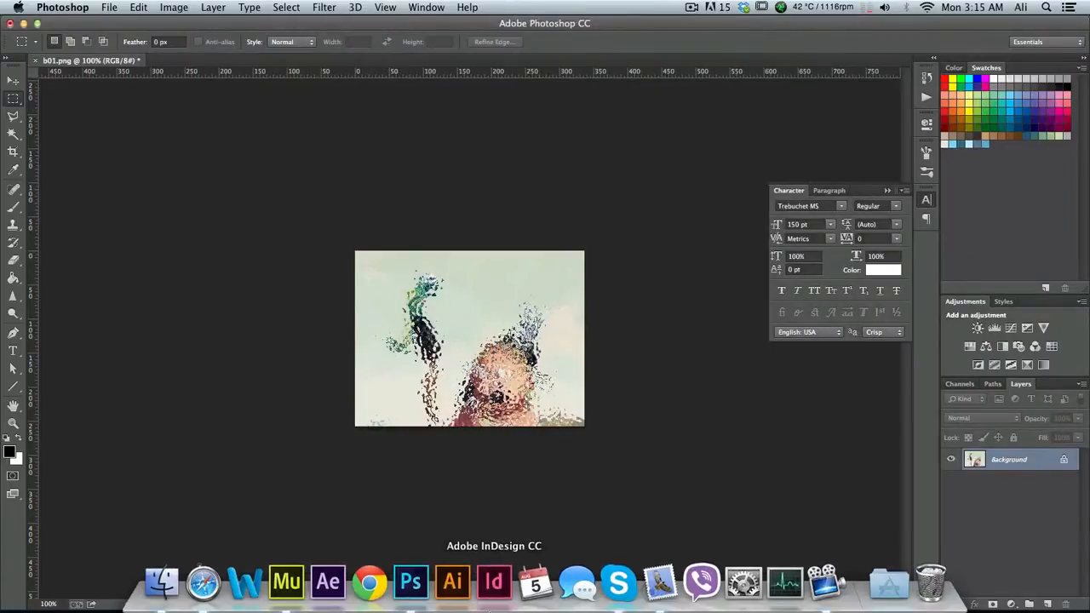
# Step: Switch to Adobe Muse and place a Tooltip composition widget on the page below the second button's picture
pyautogui.click(288, 582)
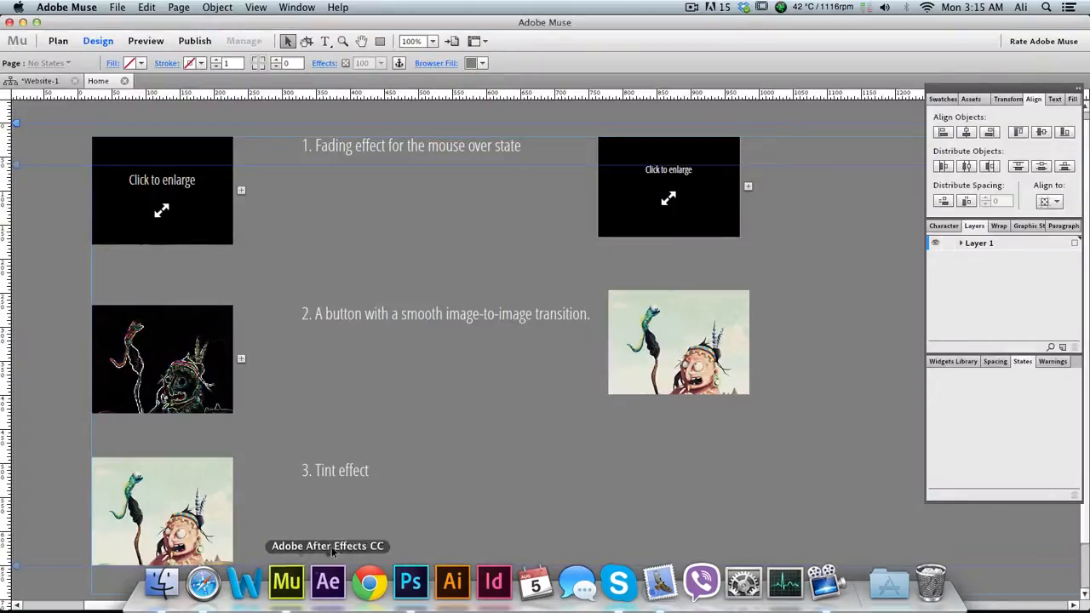
pyautogui.click(698, 362)
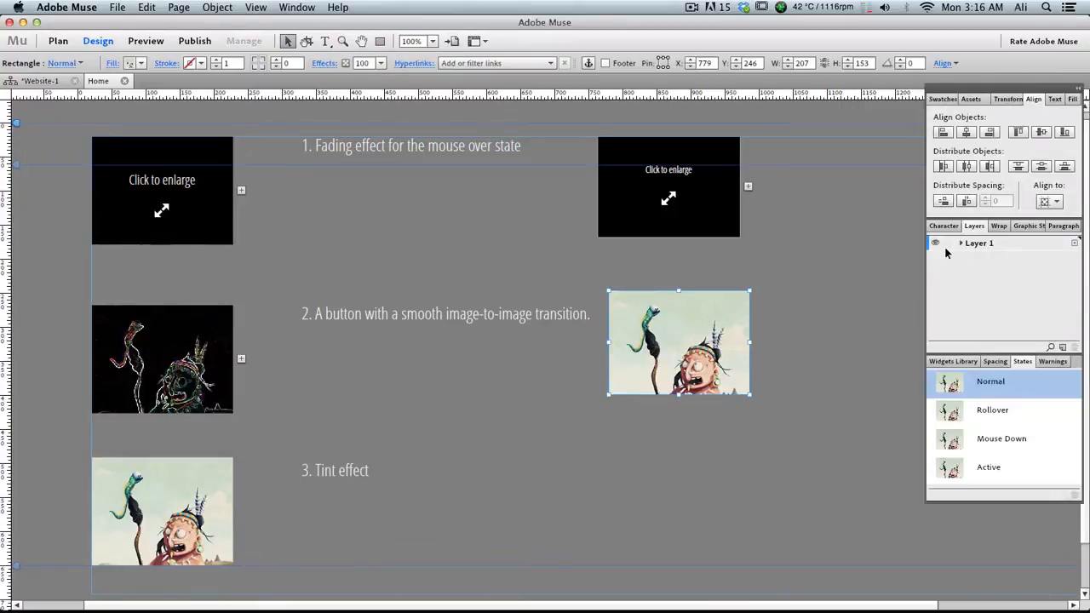
pyautogui.click(953, 362)
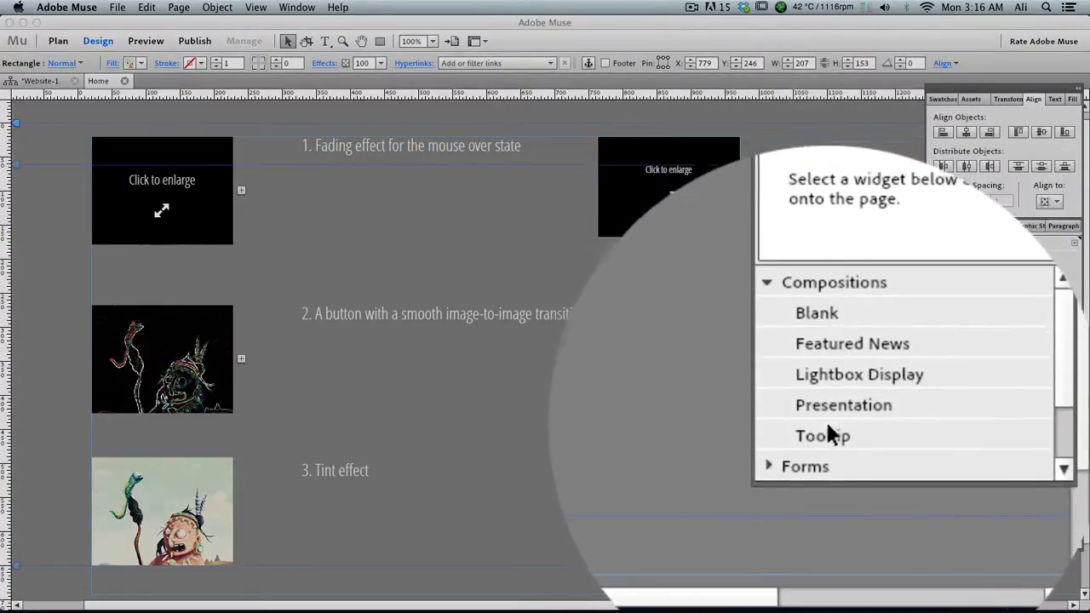
pyautogui.moveTo(961, 525); pyautogui.dragTo(510, 459)
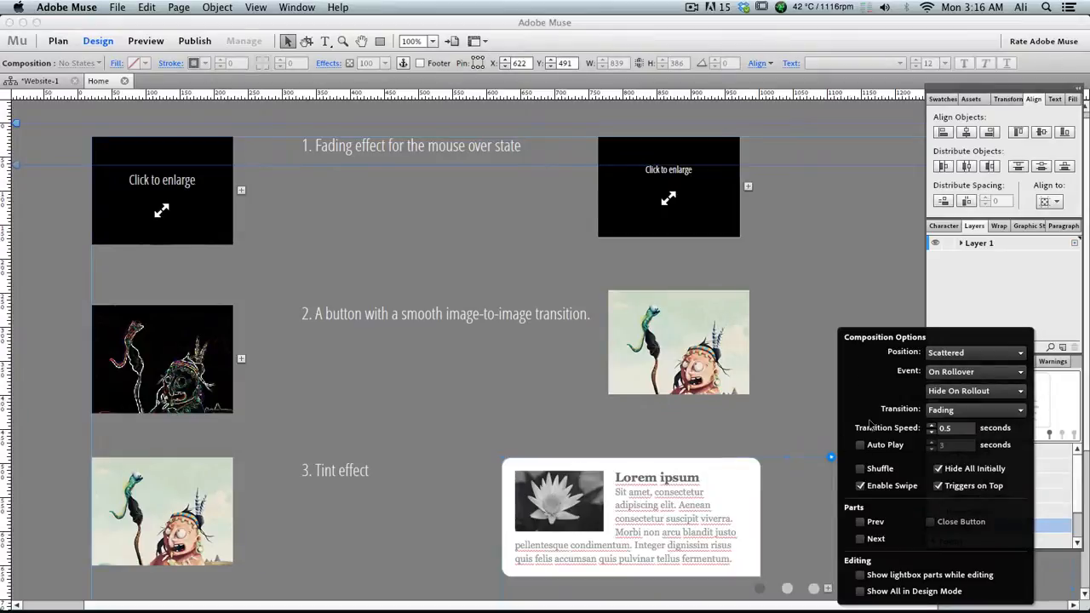
# Step: Delete two of the tooltip widget's three round triggers, keeping only the first one
pyautogui.click(784, 589)
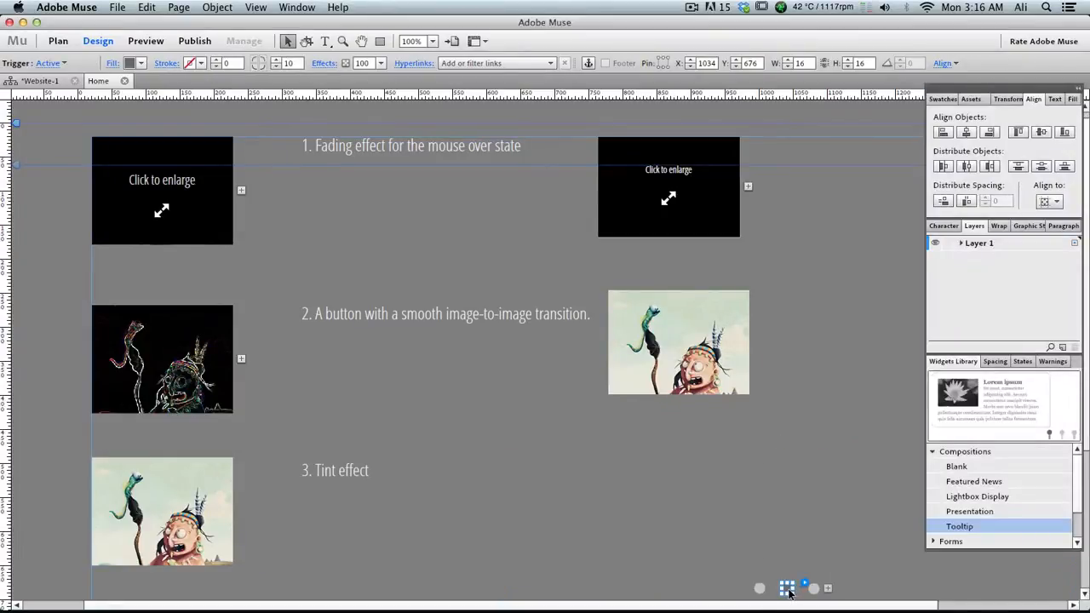
pyautogui.click(787, 591)
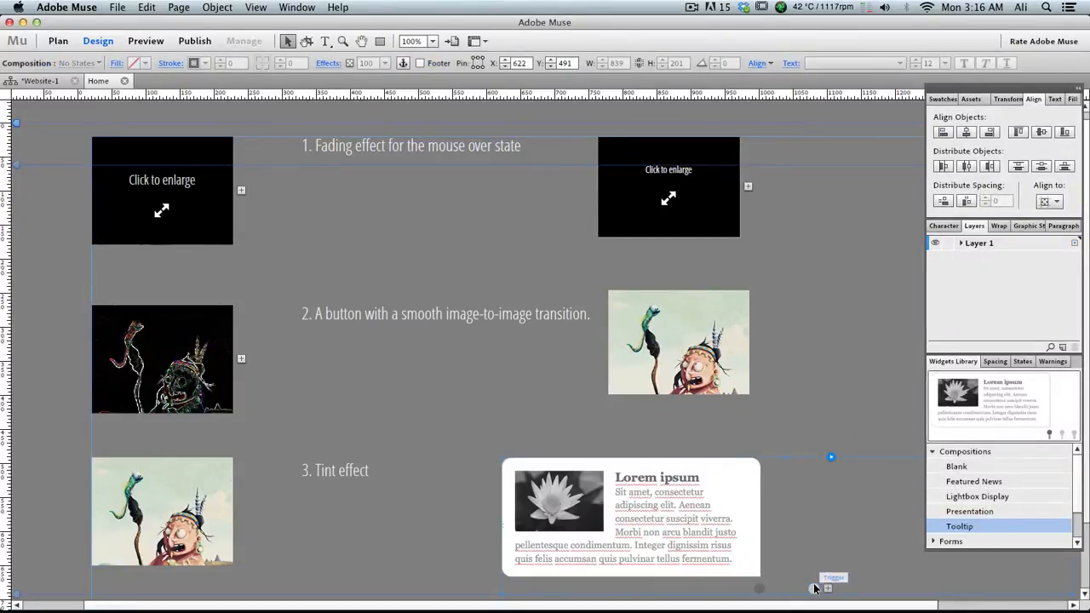
pyautogui.click(815, 588)
pyautogui.press('Delete')
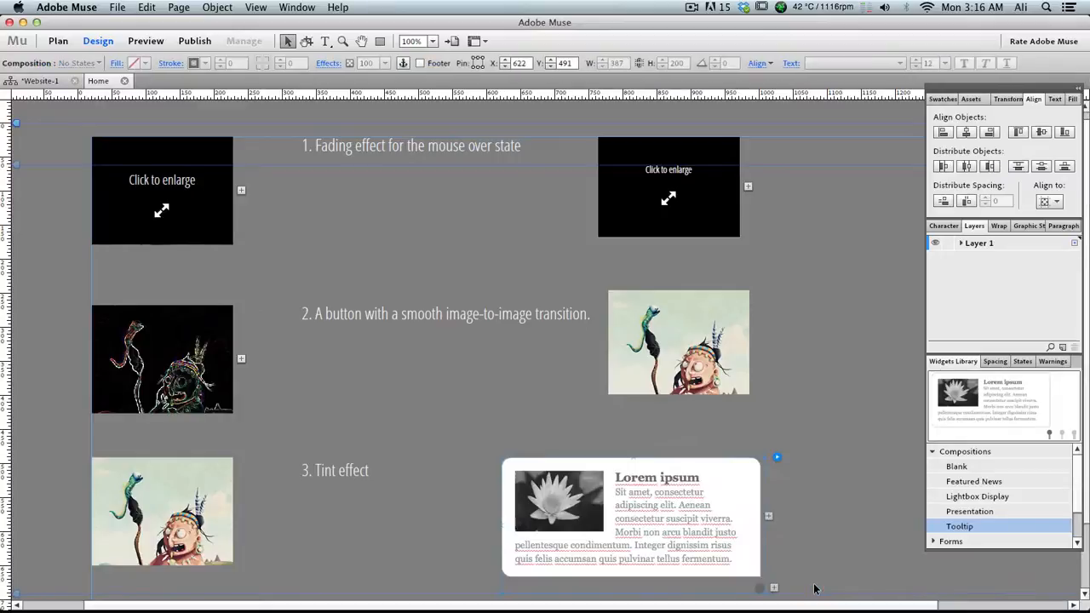
# Step: Enlarge the remaining trigger to about 234 by 185 and place it directly beside the second button's picture
pyautogui.click(764, 580)
pyautogui.moveTo(764, 580); pyautogui.dragTo(905, 461)
pyautogui.moveTo(833, 506); pyautogui.dragTo(823, 402)
# Step: Delete the placeholder text and flower image from the tooltip's target container
pyautogui.click(657, 537)
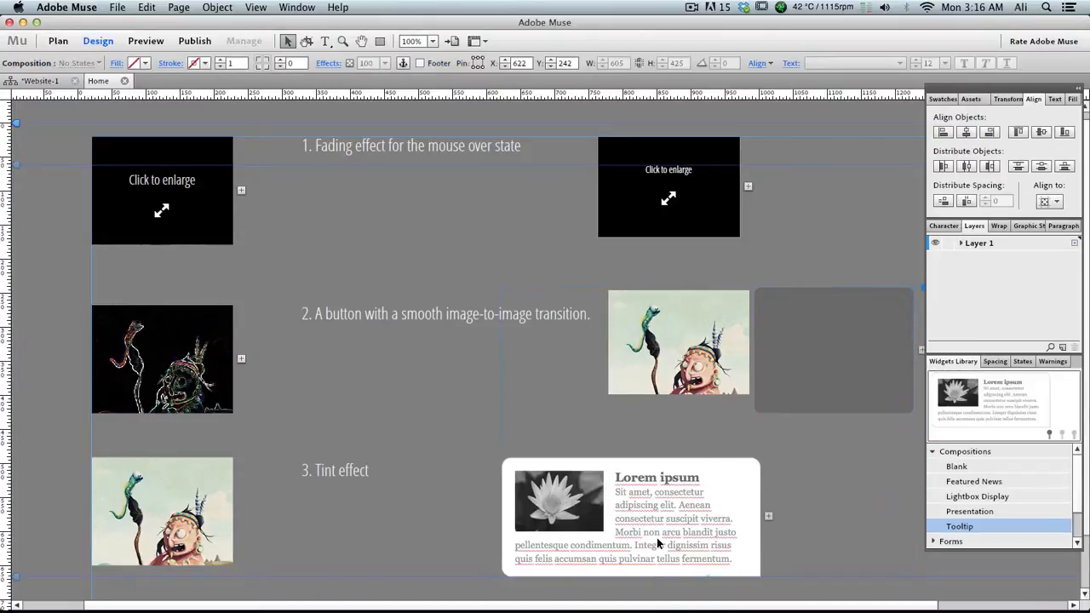
pyautogui.click(656, 537)
pyautogui.press('Delete')
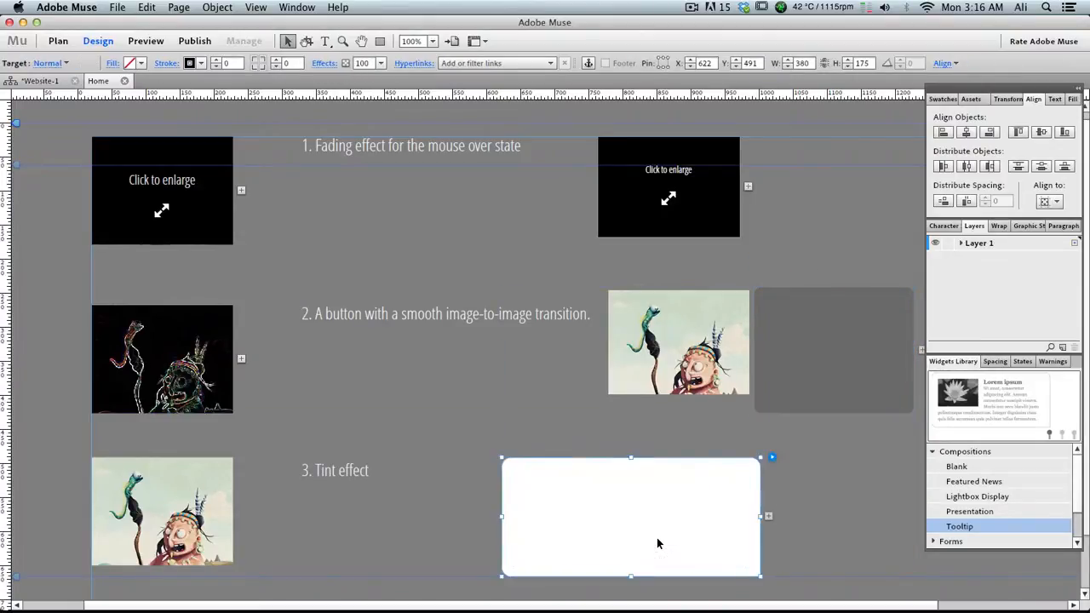
# Step: Move the empty target container over the second button's picture and resize it to 207 by 153 to match
pyautogui.moveTo(564, 537); pyautogui.dragTo(662, 365)
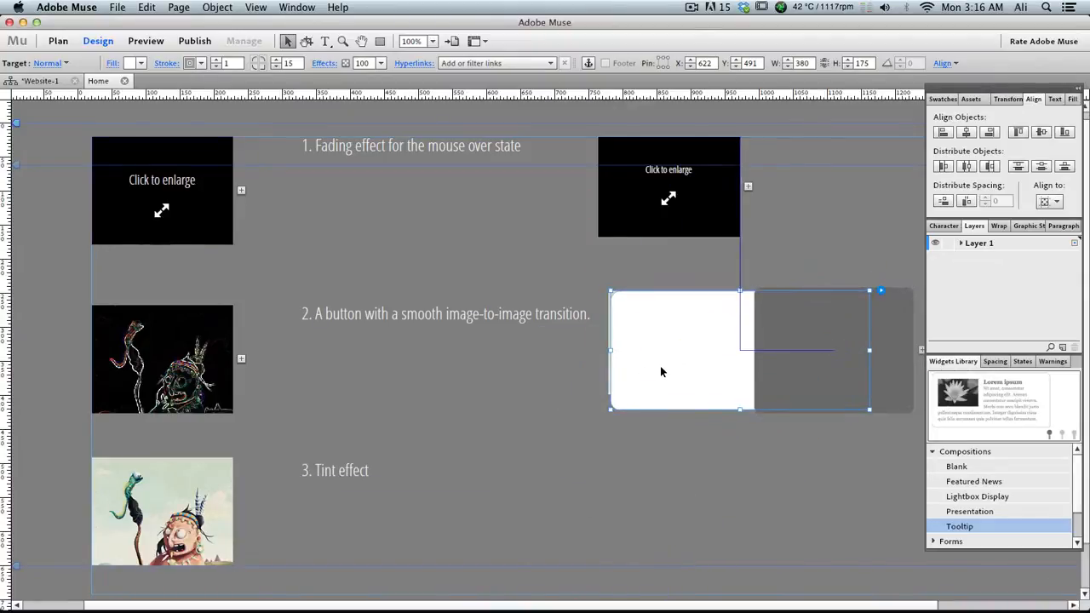
pyautogui.press('Down')
pyautogui.press('Down')
pyautogui.press('Down')
pyautogui.press('Down')
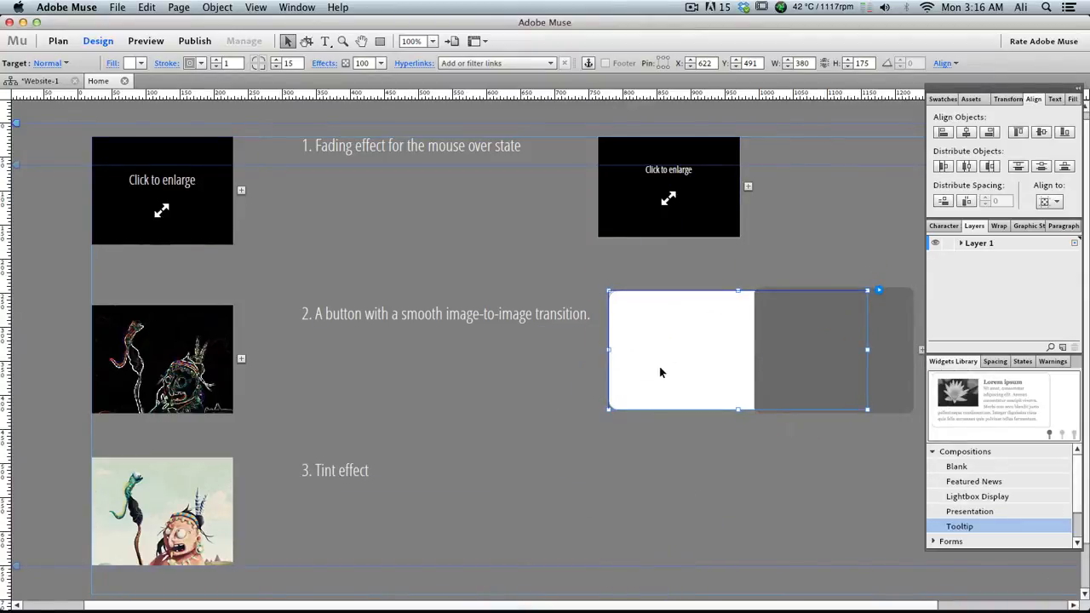
pyautogui.moveTo(867, 412); pyautogui.dragTo(751, 399)
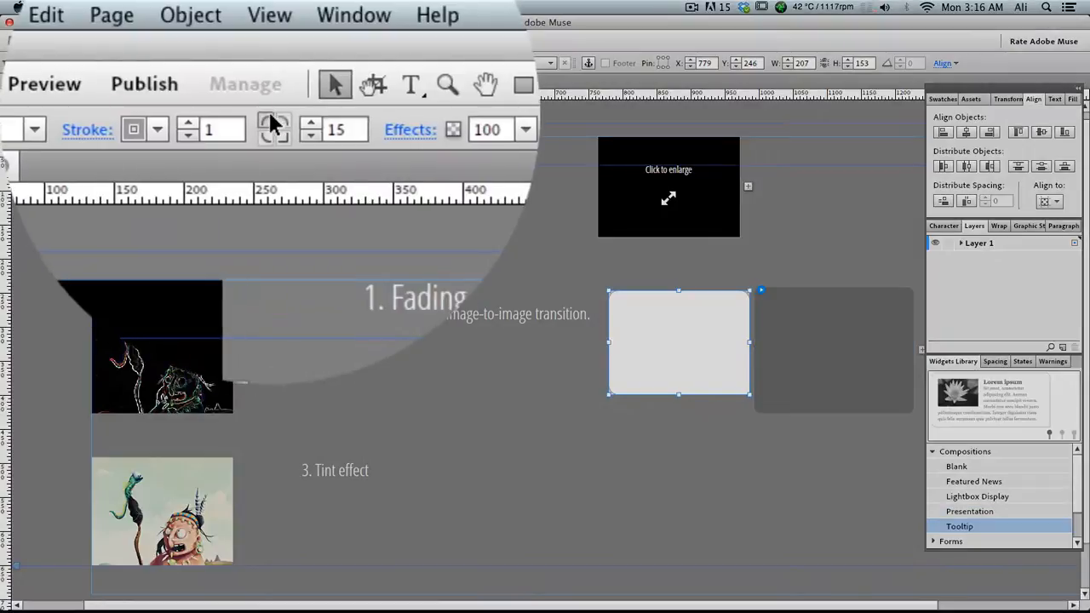
# Step: Square off the target's corners and fill it with b02.png from the Desktop, using Scale To Fill fitting
pyautogui.click(271, 124)
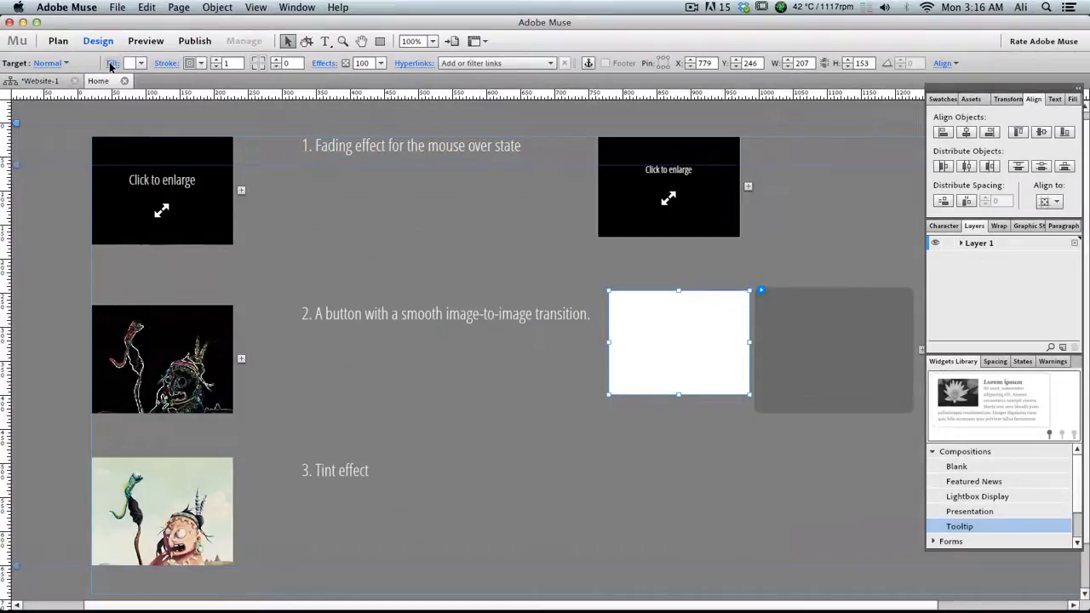
pyautogui.click(110, 65)
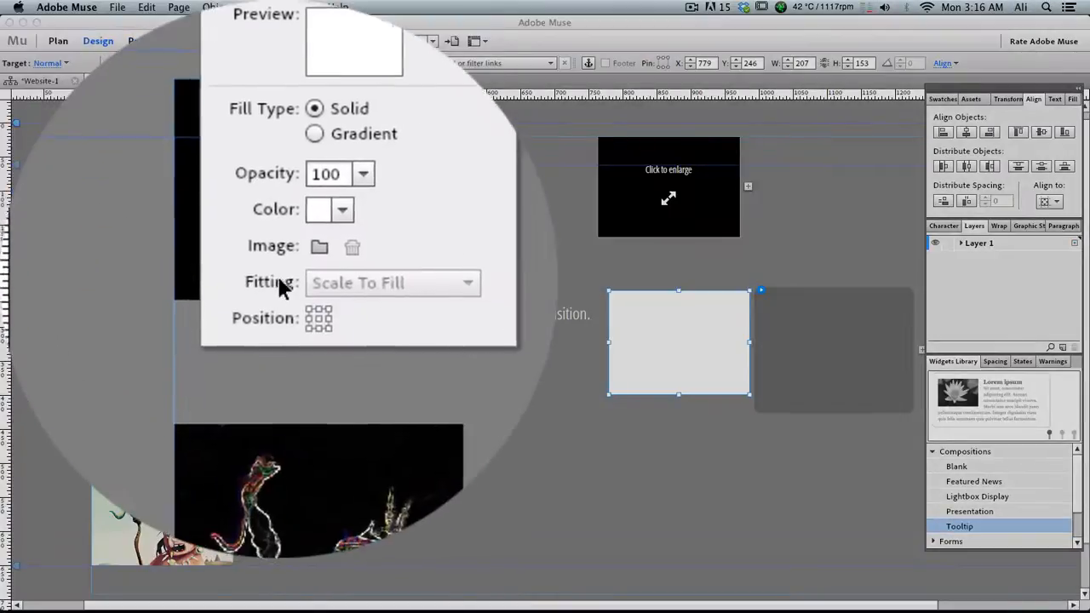
pyautogui.click(163, 218)
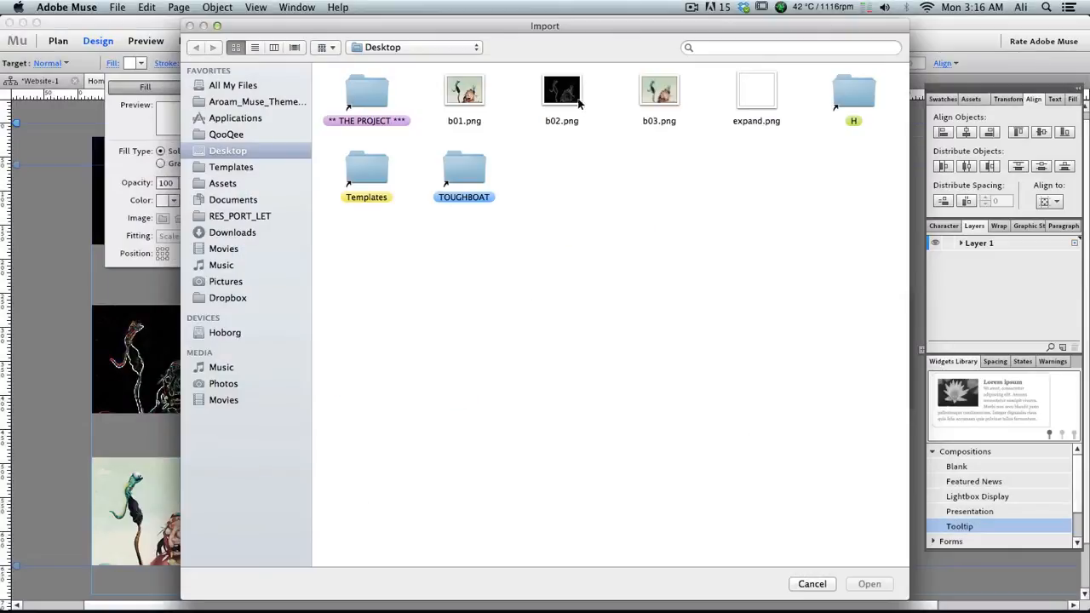
pyautogui.doubleClick(553, 95)
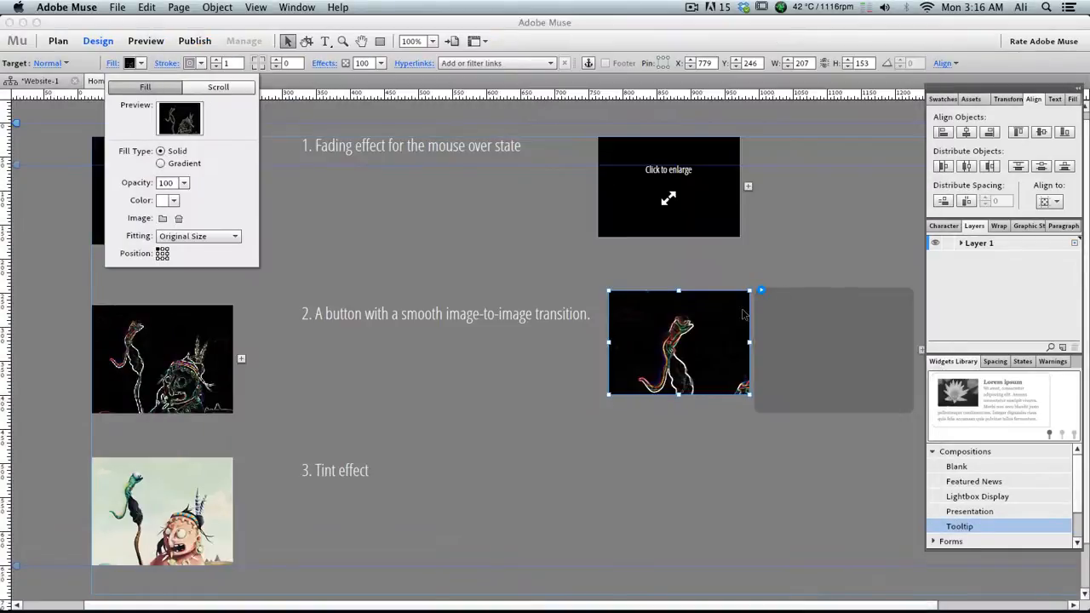
pyautogui.click(167, 236)
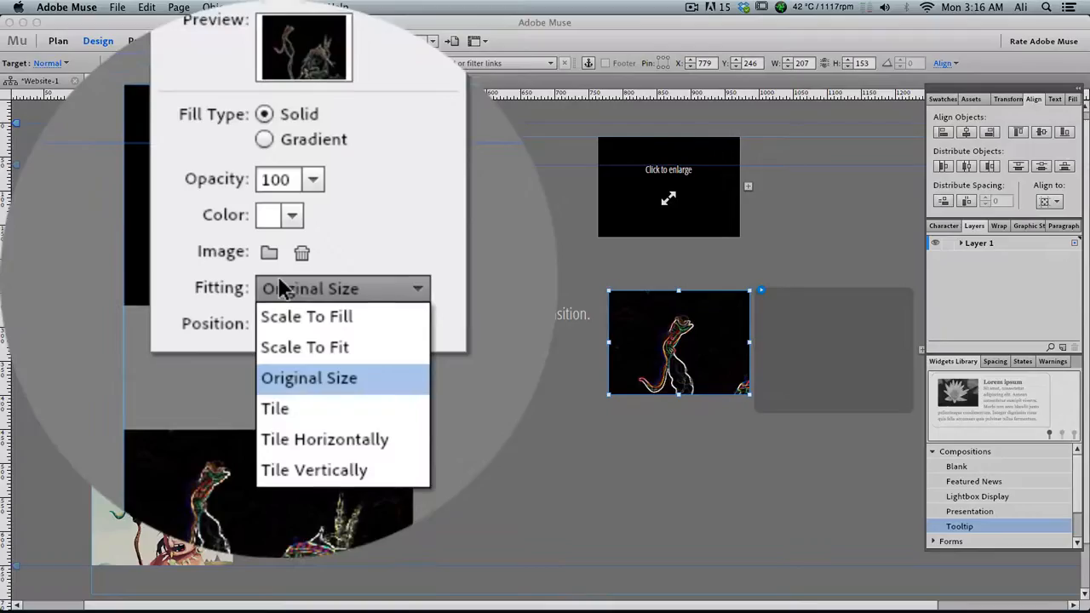
pyautogui.click(186, 249)
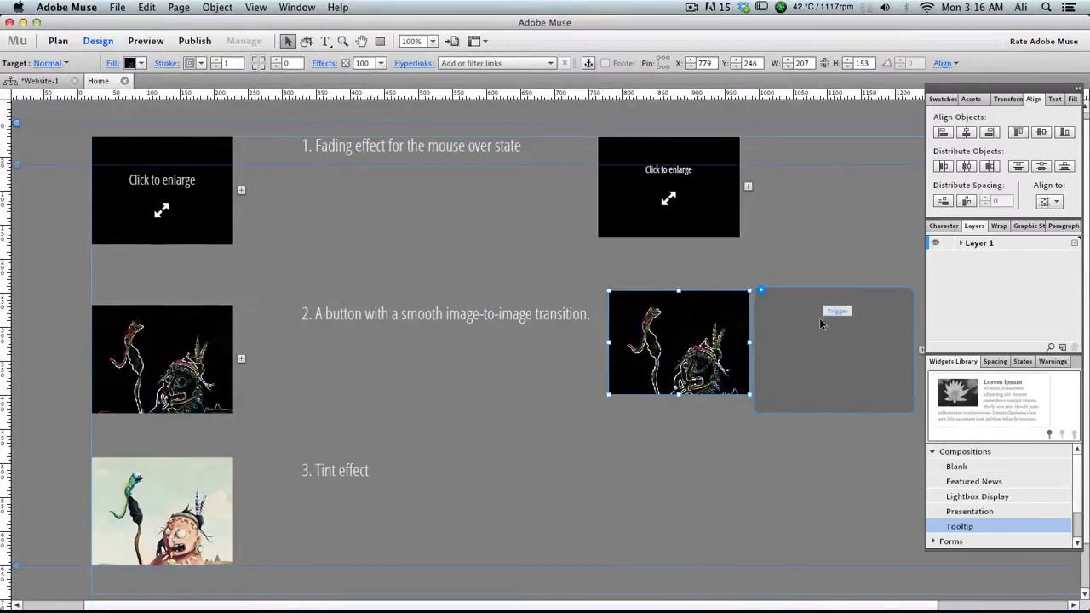
# Step: Move the trigger on top of the target and resize it to 207 by 153 to cover it
pyautogui.click(819, 318)
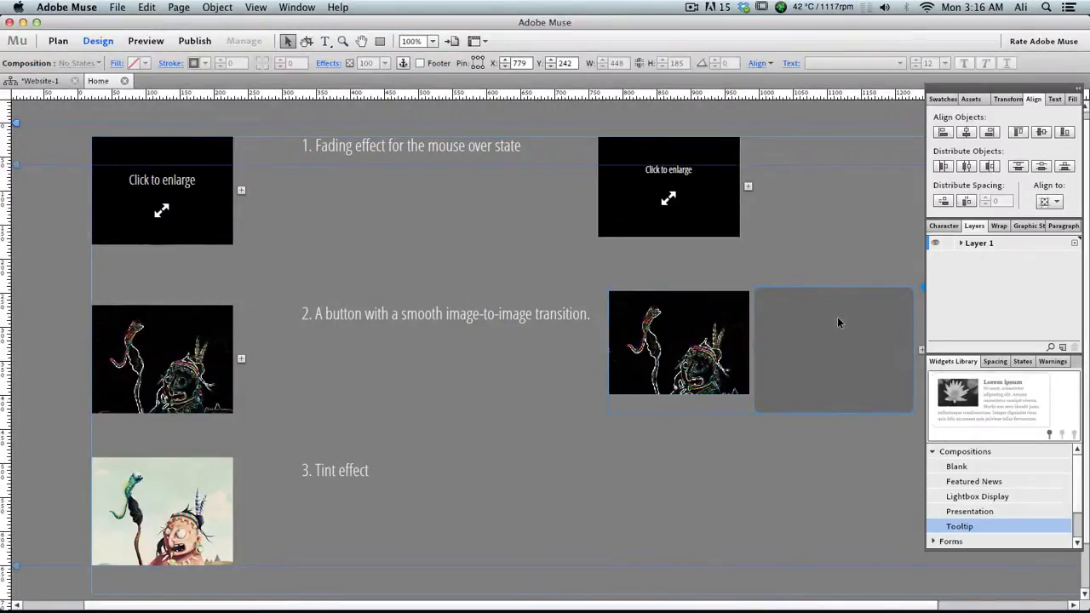
pyautogui.click(837, 316)
pyautogui.moveTo(838, 327); pyautogui.dragTo(686, 334)
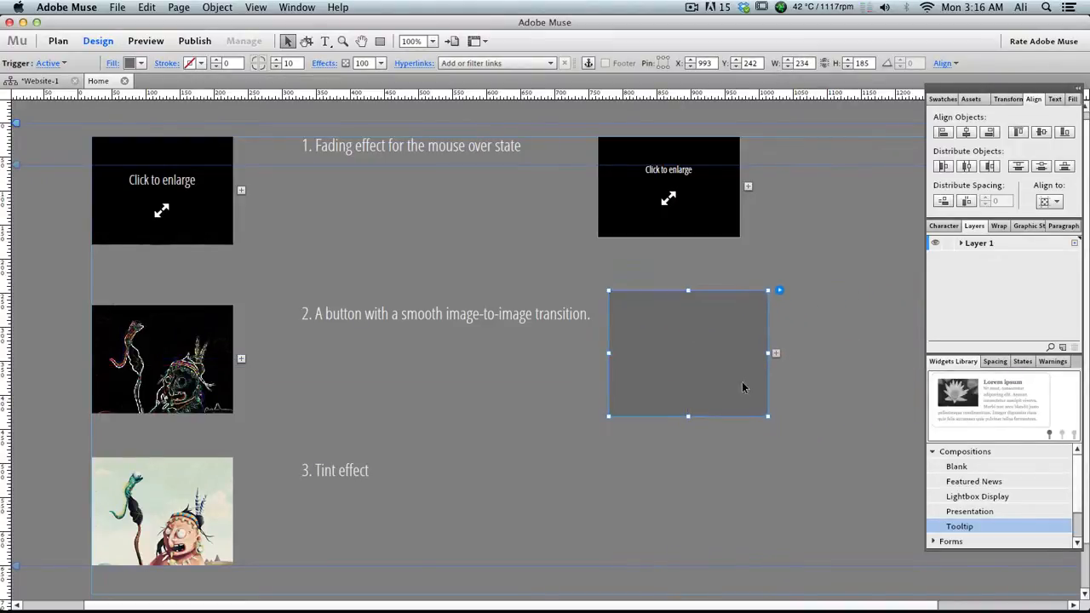
pyautogui.moveTo(768, 416); pyautogui.dragTo(749, 396)
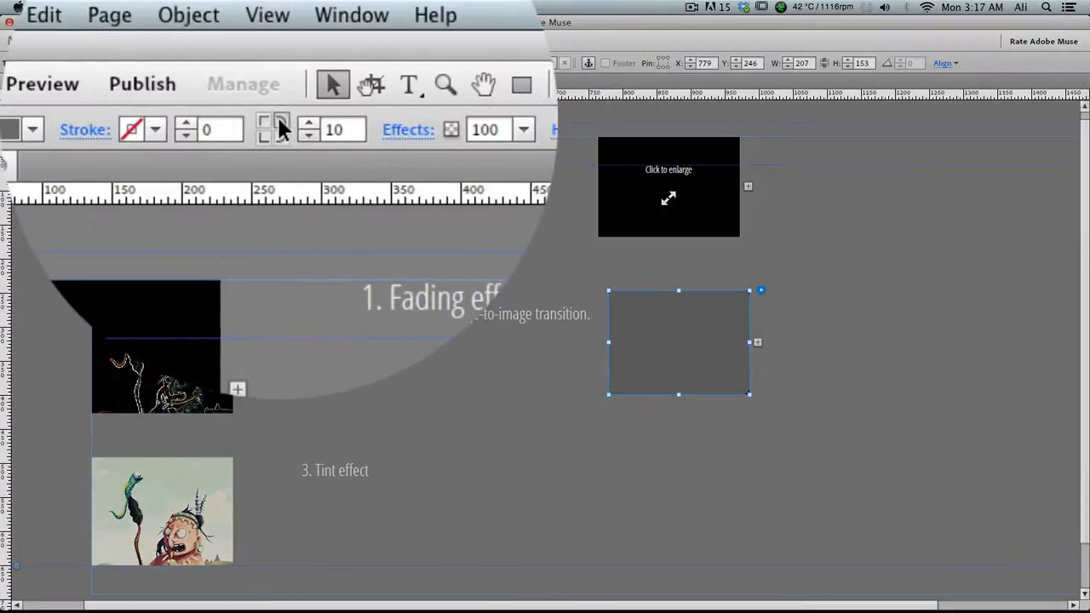
# Step: Square off the trigger's corners and set its Active state opacity to 0
pyautogui.click(277, 136)
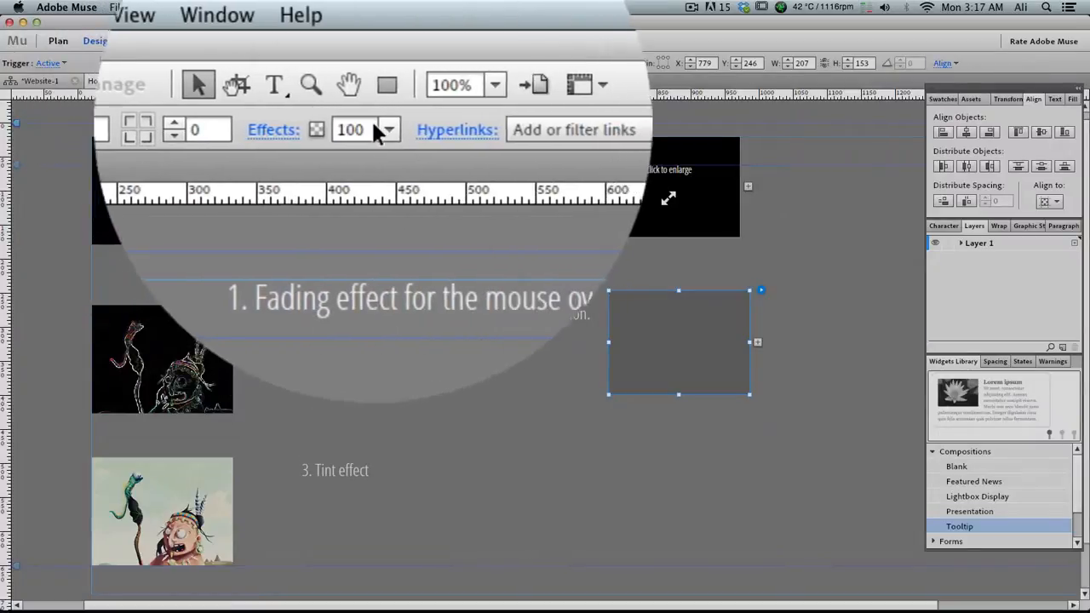
pyautogui.write('0')
pyautogui.press('Return')
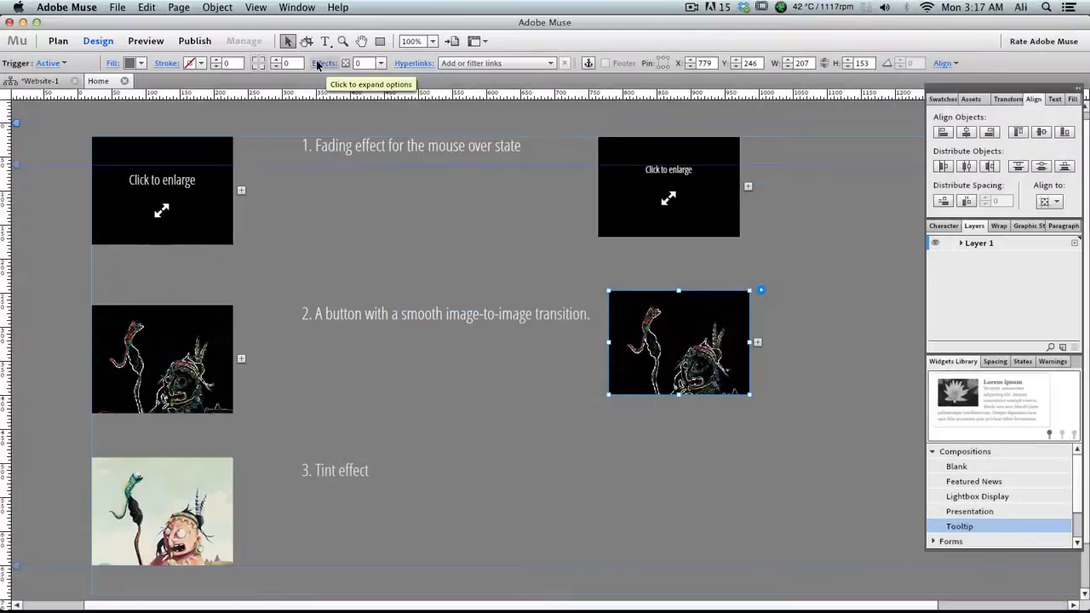
# Step: Set the opacity of the trigger's Normal state to 0
pyautogui.click(1025, 363)
pyautogui.click(983, 383)
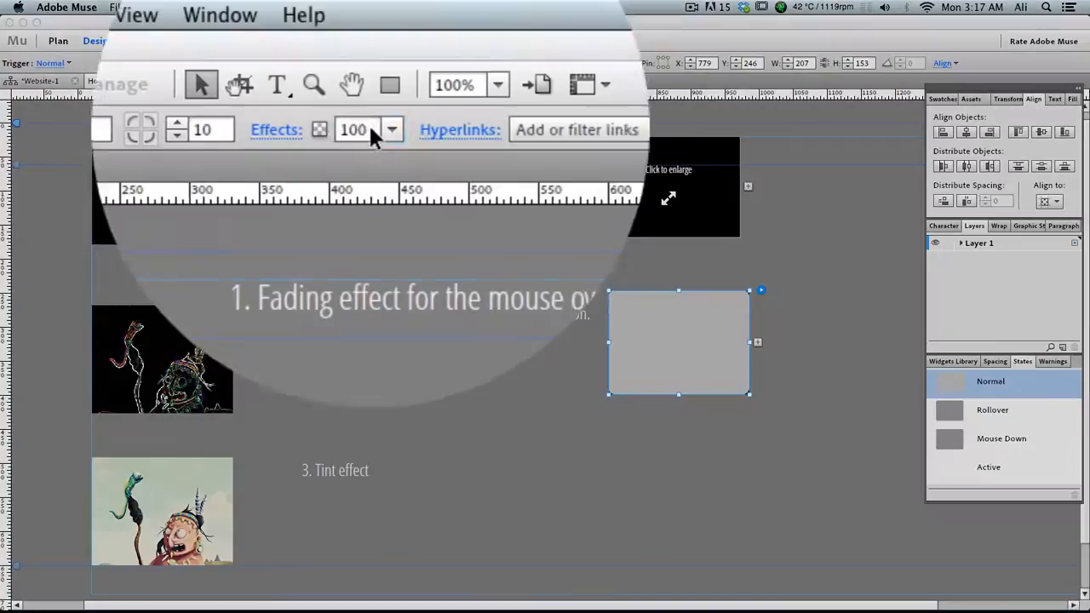
pyautogui.click(365, 63)
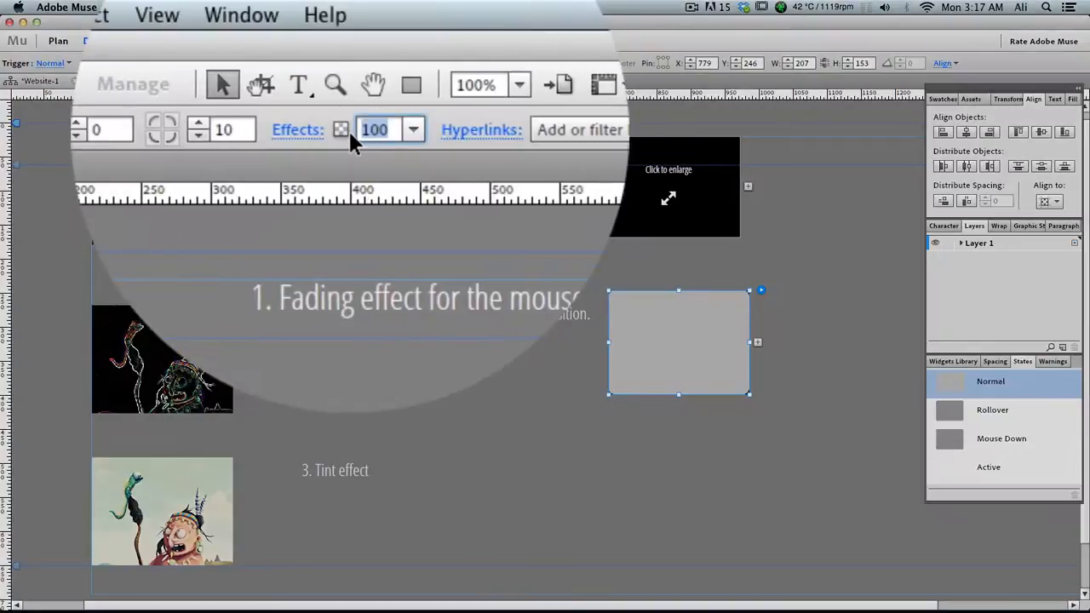
pyautogui.write('0')
pyautogui.press('Return')
# Step: Preview the page in the browser to check the image-to-image transition, and return to Muse
pyautogui.click(551, 279)
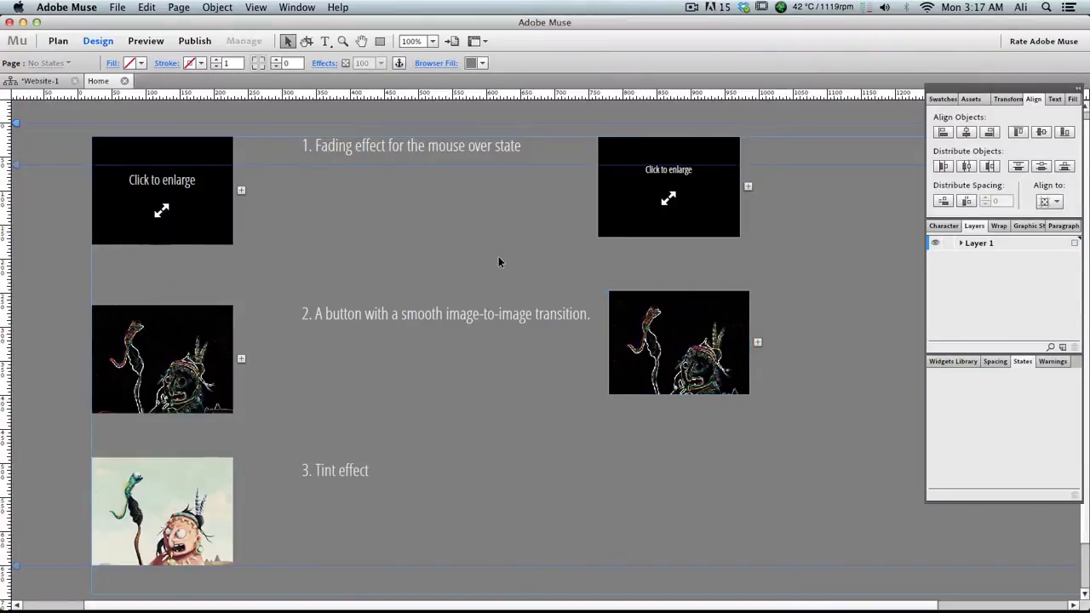
pyautogui.press('super+shift+e')
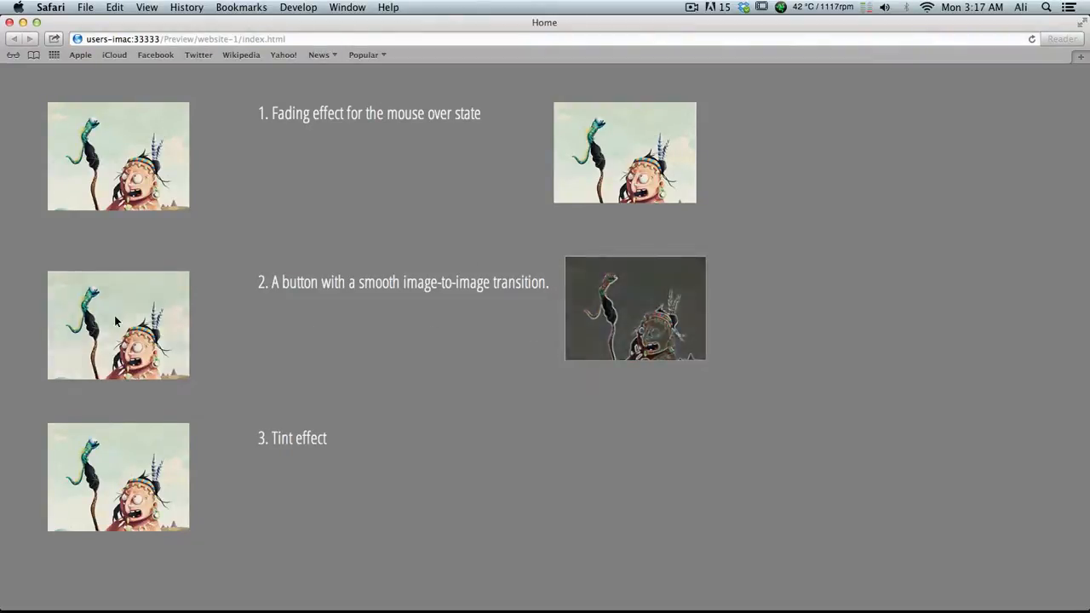
pyautogui.press('super+Tab')
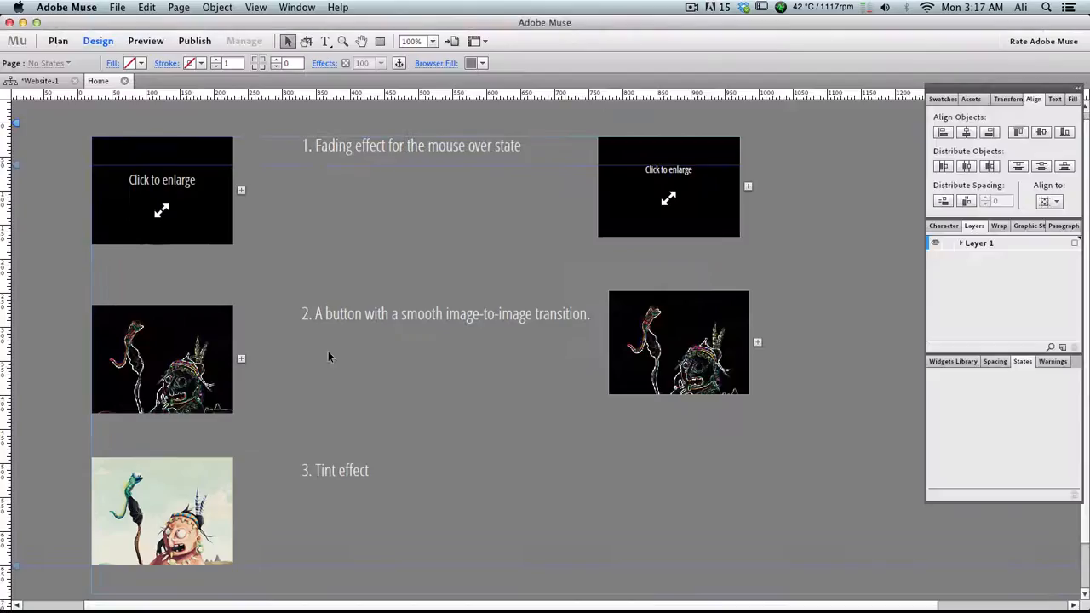
# Step: Move the trigger off the second button's target and replace the target's fill image with the crystallized version of the picture
pyautogui.click(656, 319)
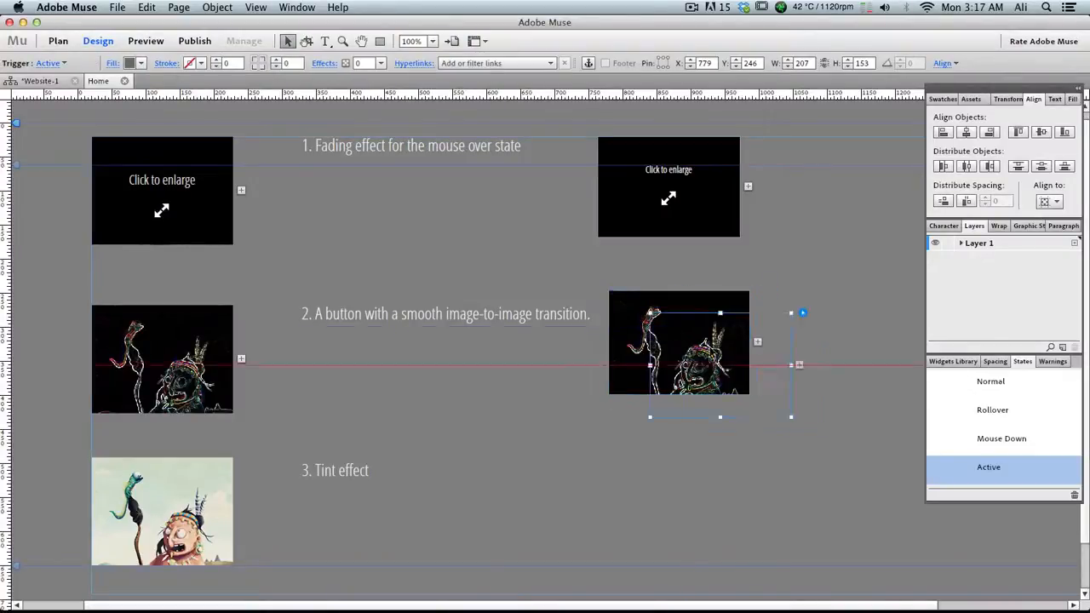
pyautogui.click(666, 327)
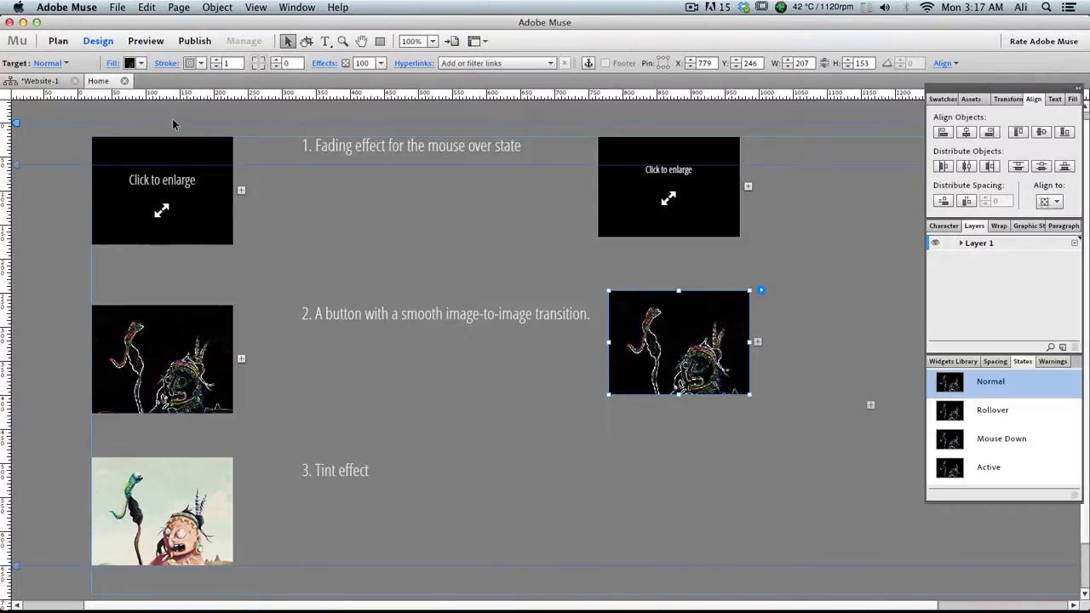
pyautogui.click(113, 65)
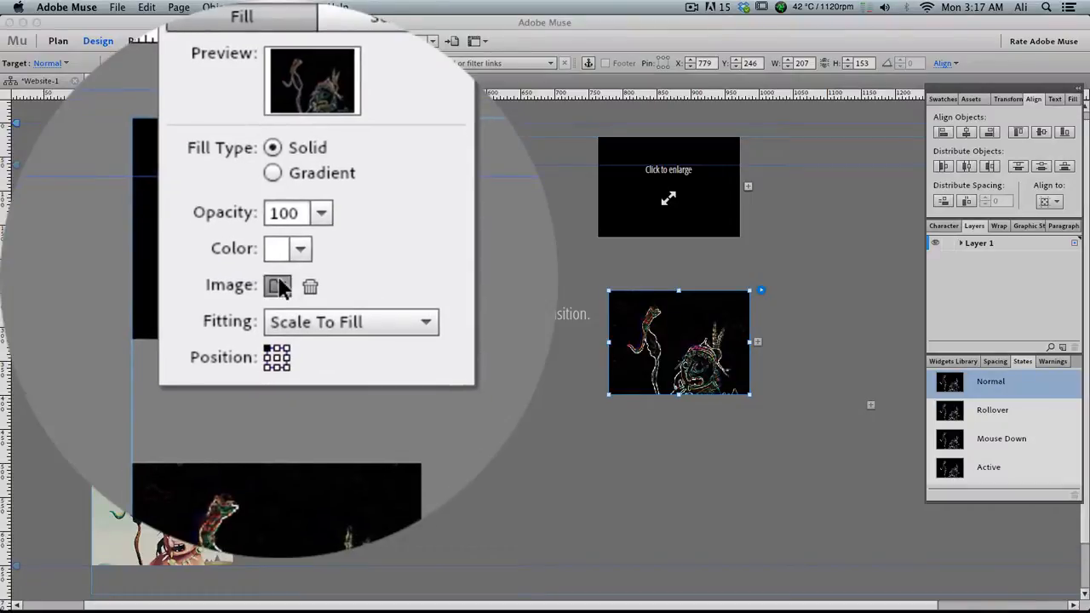
pyautogui.click(160, 222)
pyautogui.doubleClick(657, 92)
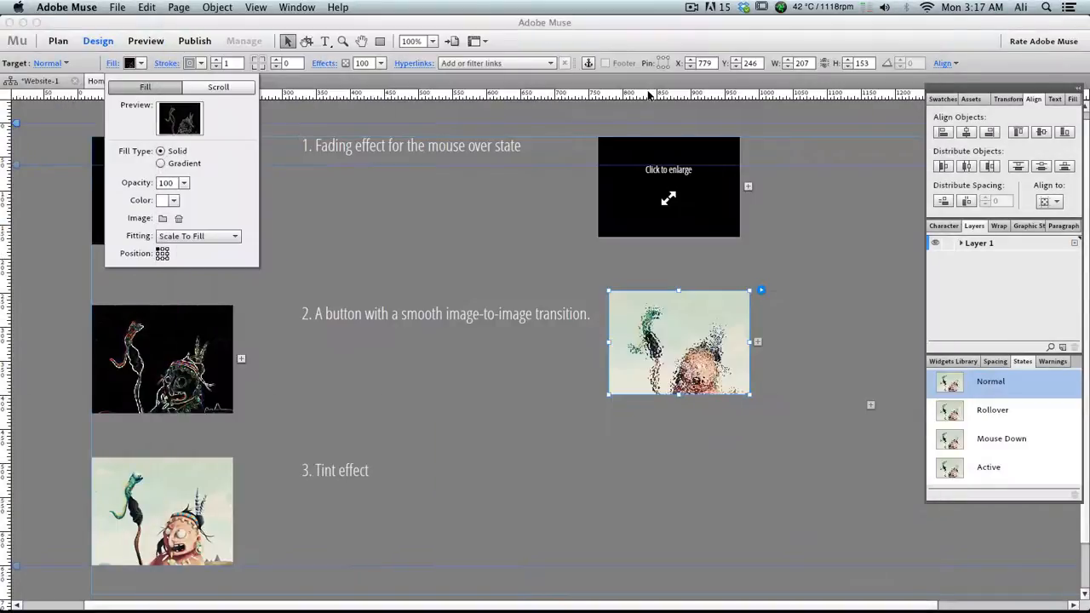
# Step: Move the transparent trigger back on top of the target so that it covers it exactly
pyautogui.click(804, 373)
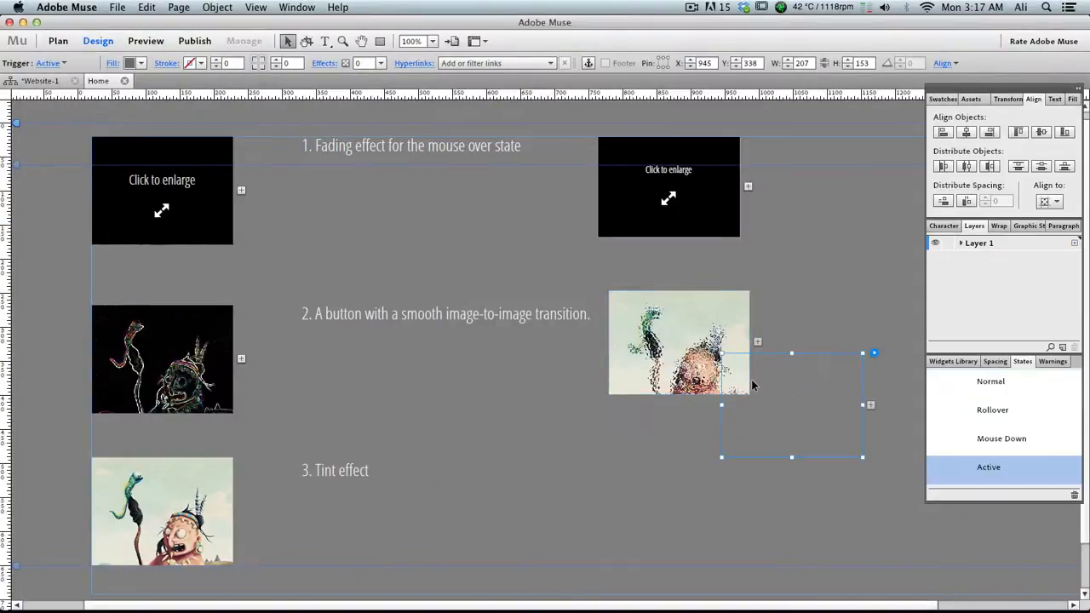
pyautogui.moveTo(788, 382); pyautogui.dragTo(767, 375)
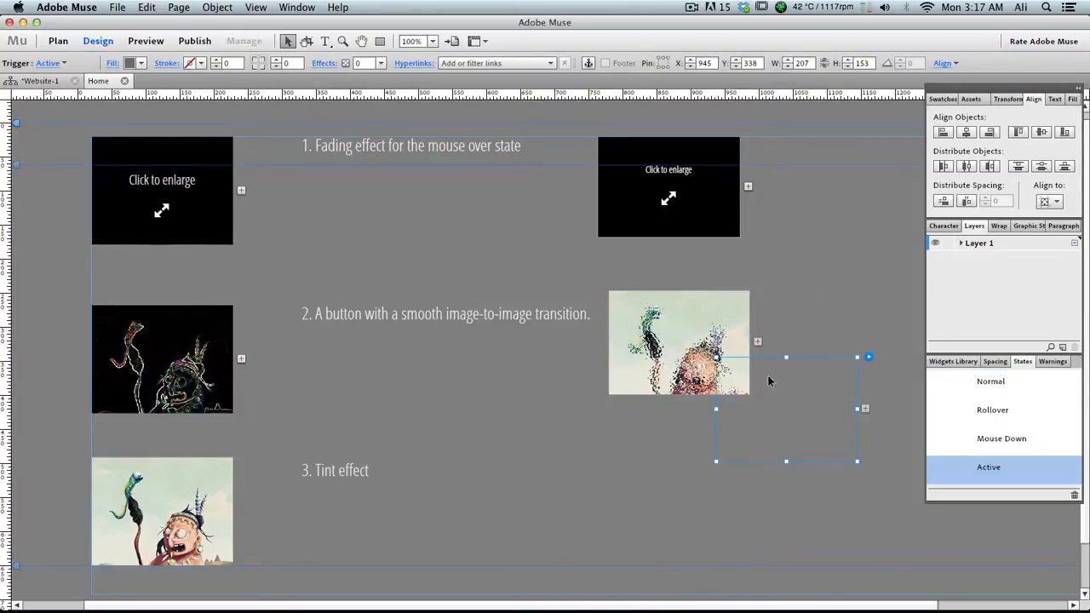
pyautogui.moveTo(775, 389)
pyautogui.mouseDown()
pyautogui.moveTo(675, 325)
pyautogui.moveTo(776, 374)
pyautogui.mouseUp()
pyautogui.click(696, 320)
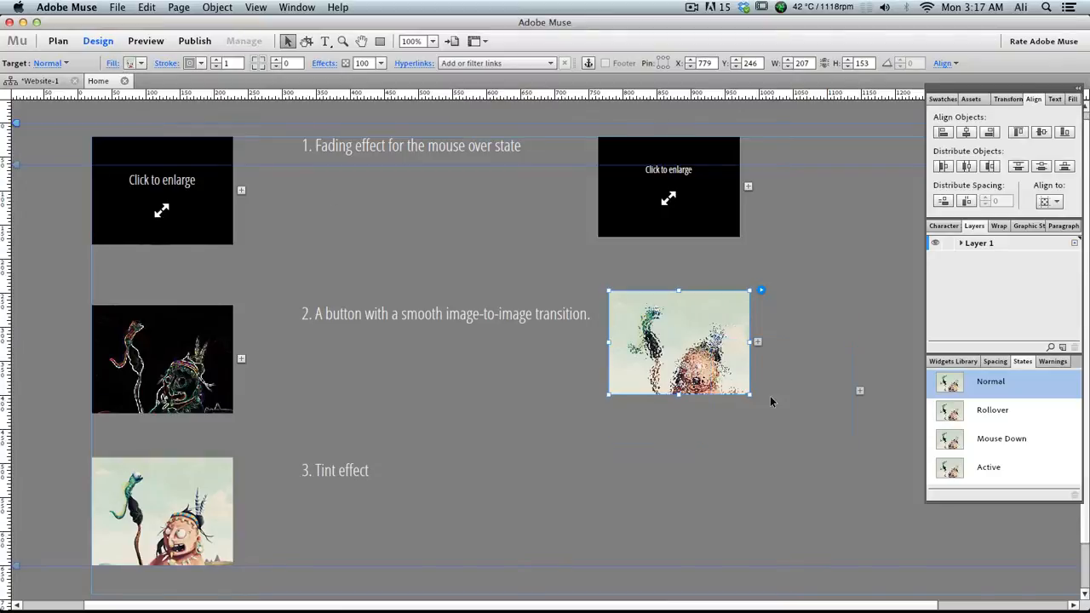
pyautogui.click(791, 414)
pyautogui.moveTo(791, 414); pyautogui.dragTo(686, 371)
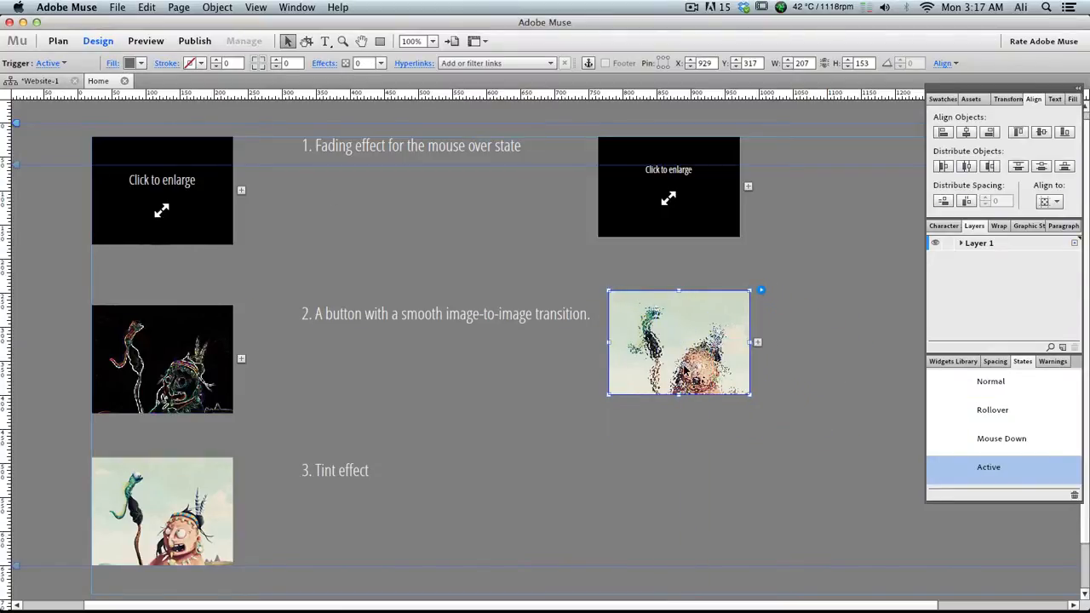
# Step: Preview the page in the browser to check the transition to the new image, and return to Muse
pyautogui.click(488, 270)
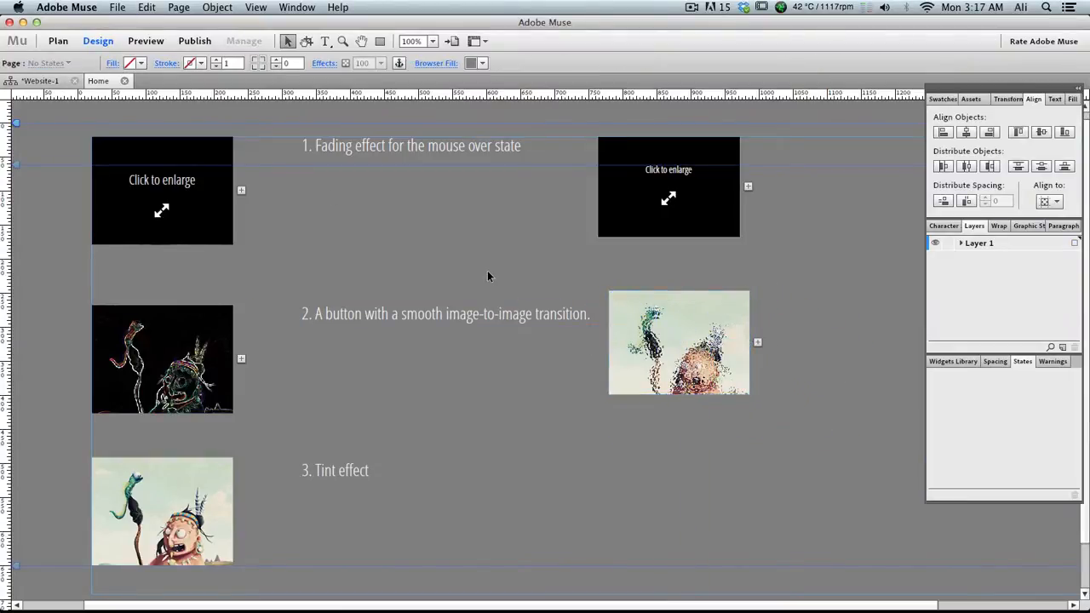
pyautogui.press('super+shift+e')
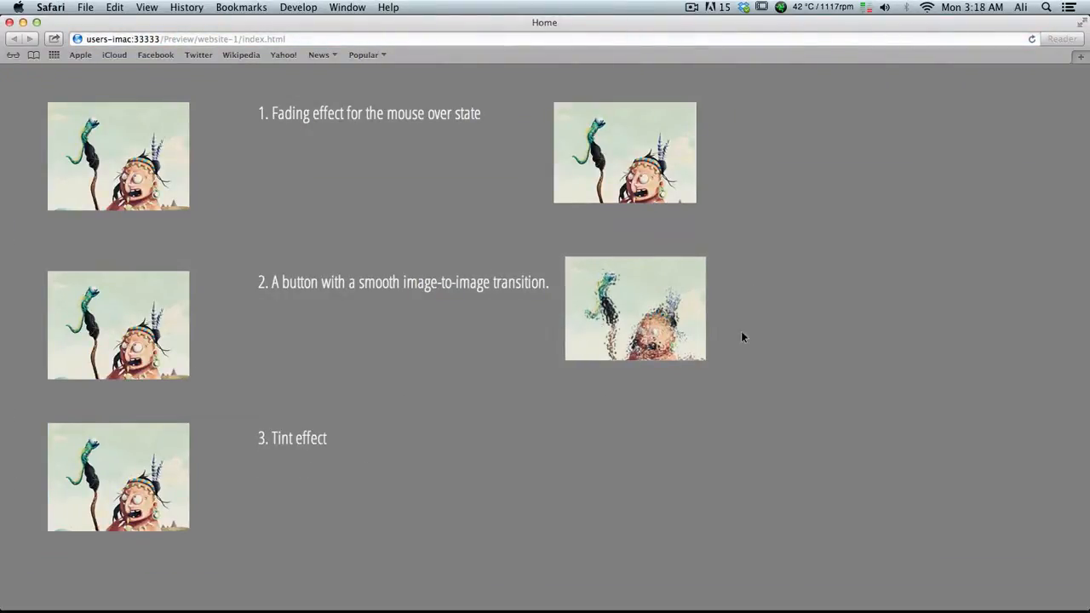
pyautogui.press('super+Tab')
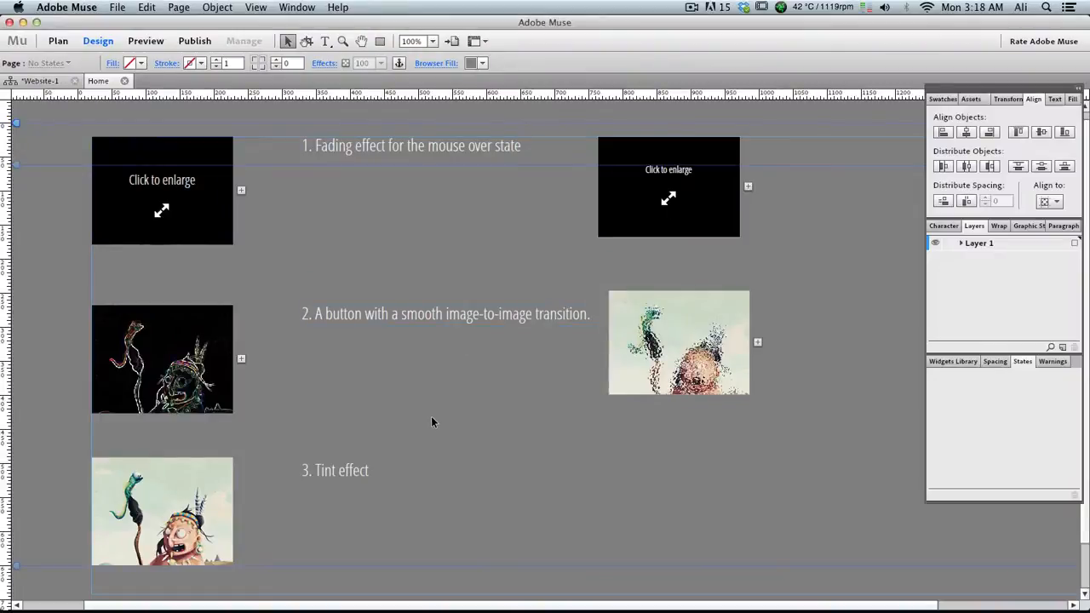
# Step: Draw a rectangle about 245 by 178 beside the "3. Tint effect" label, below the second button, and set its stroke to None
pyautogui.click(194, 496)
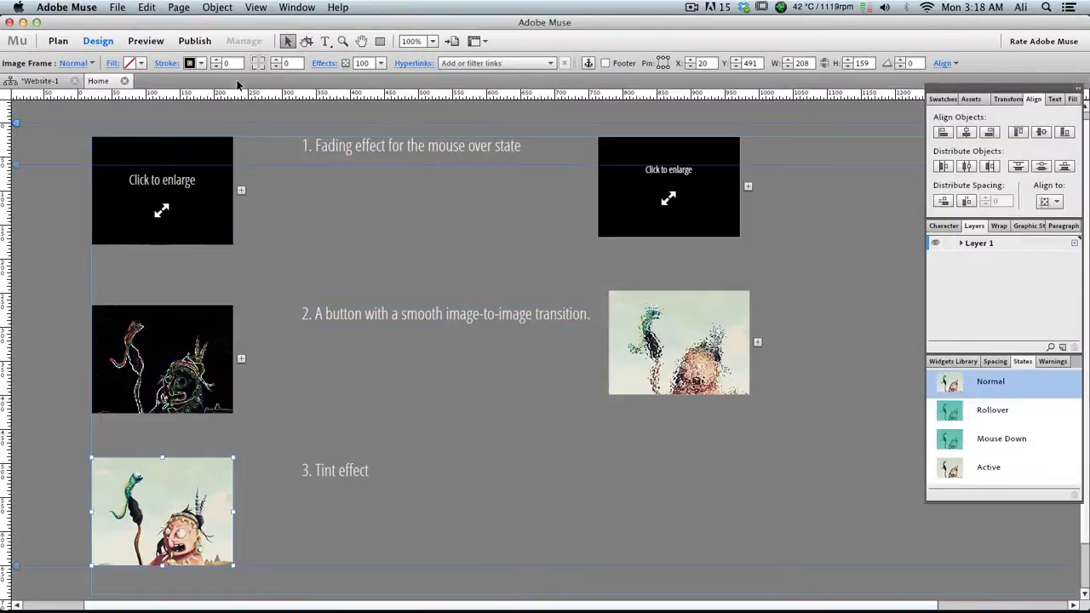
pyautogui.click(380, 41)
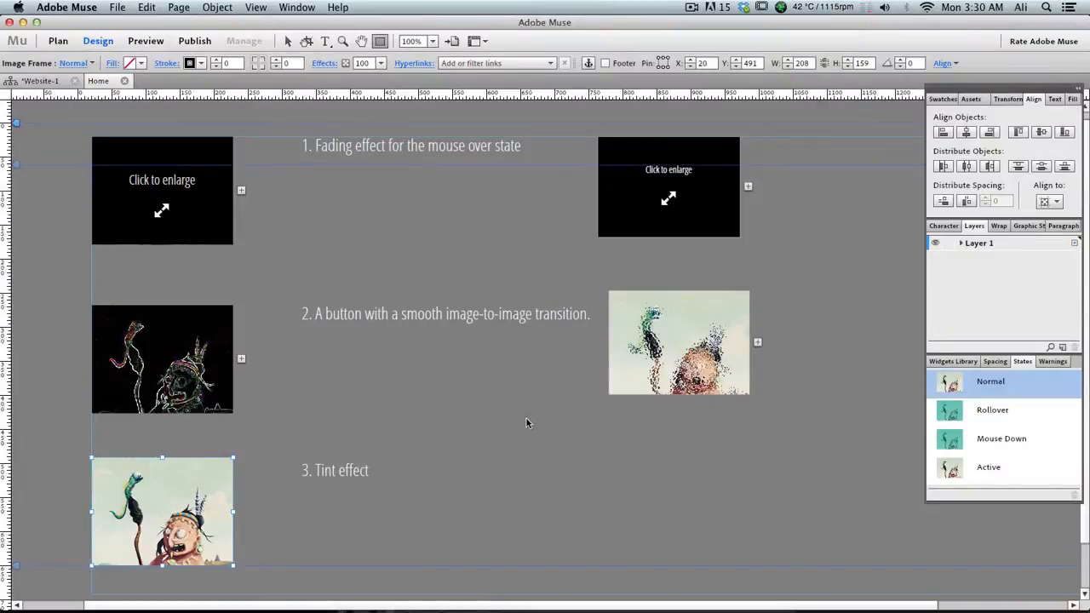
pyautogui.moveTo(529, 419)
pyautogui.mouseDown()
pyautogui.moveTo(672, 525)
pyautogui.moveTo(720, 544)
pyautogui.moveTo(695, 539)
pyautogui.mouseUp()
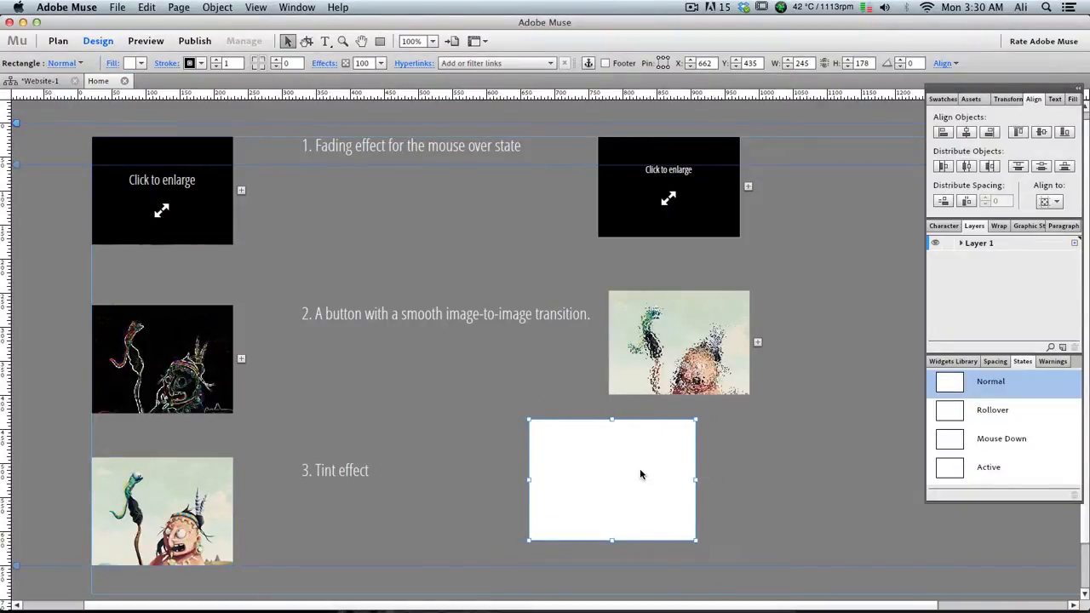
pyautogui.moveTo(618, 456); pyautogui.dragTo(653, 459)
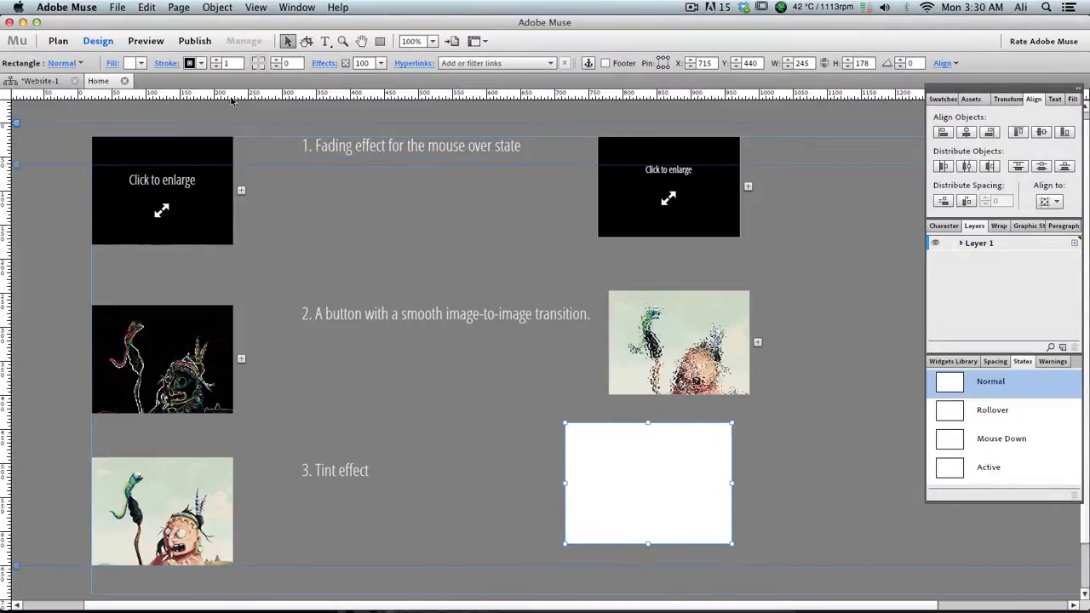
pyautogui.click(188, 65)
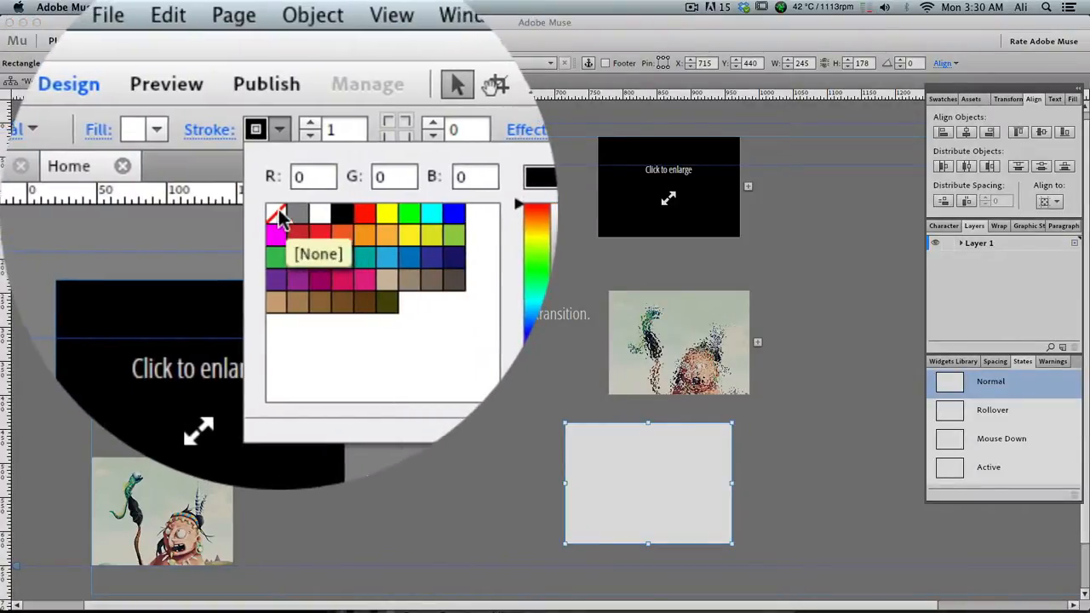
pyautogui.click(198, 104)
# Step: Fill the rectangle with the original character picture and resize it to 207 by 159 to fit the image
pyautogui.click(116, 60)
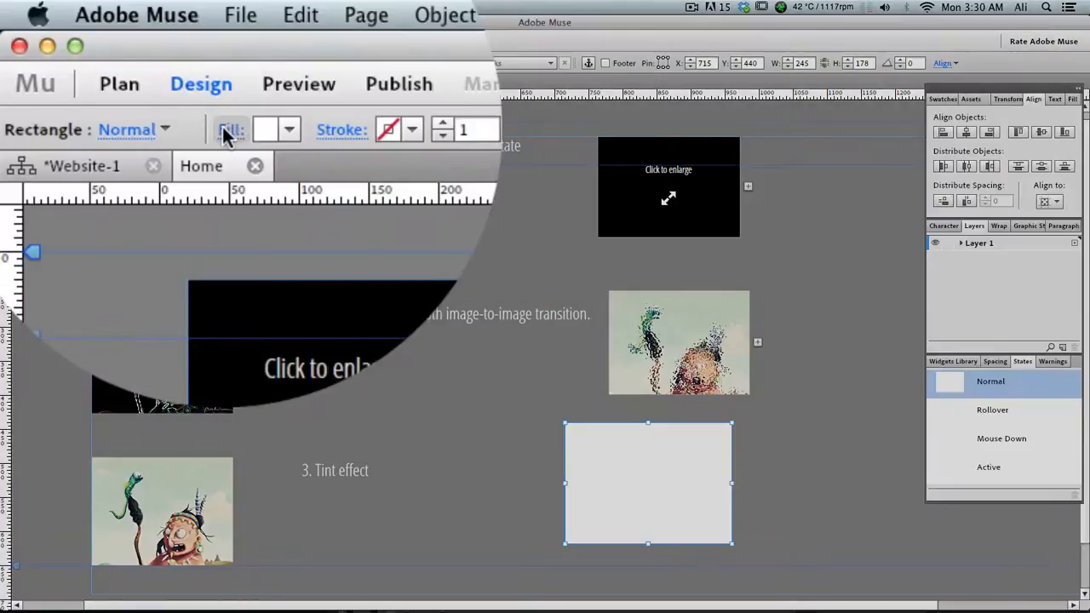
pyautogui.click(112, 63)
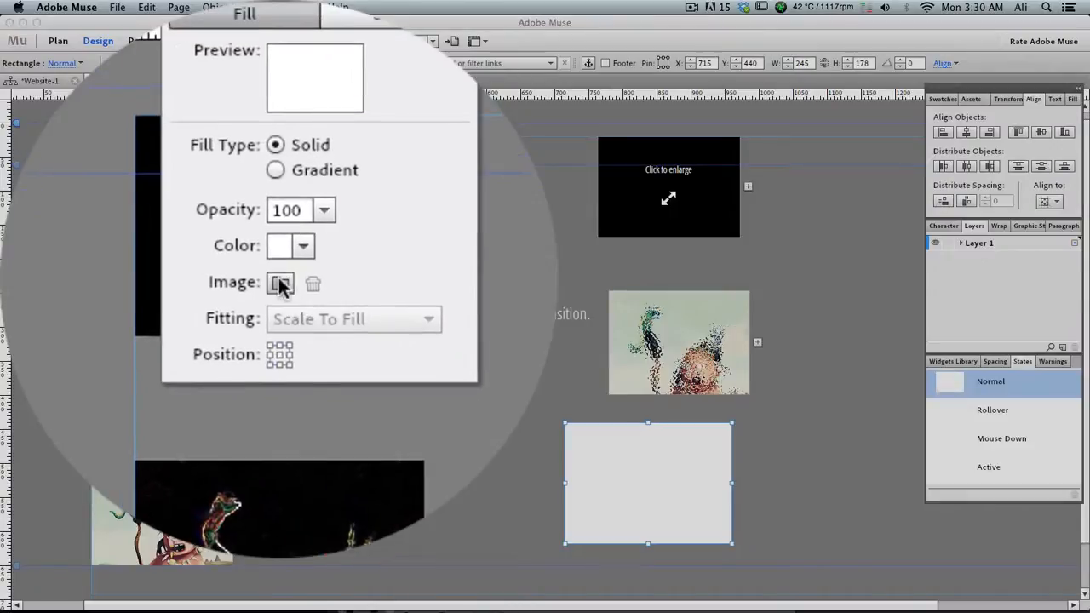
pyautogui.click(162, 218)
pyautogui.doubleClick(462, 95)
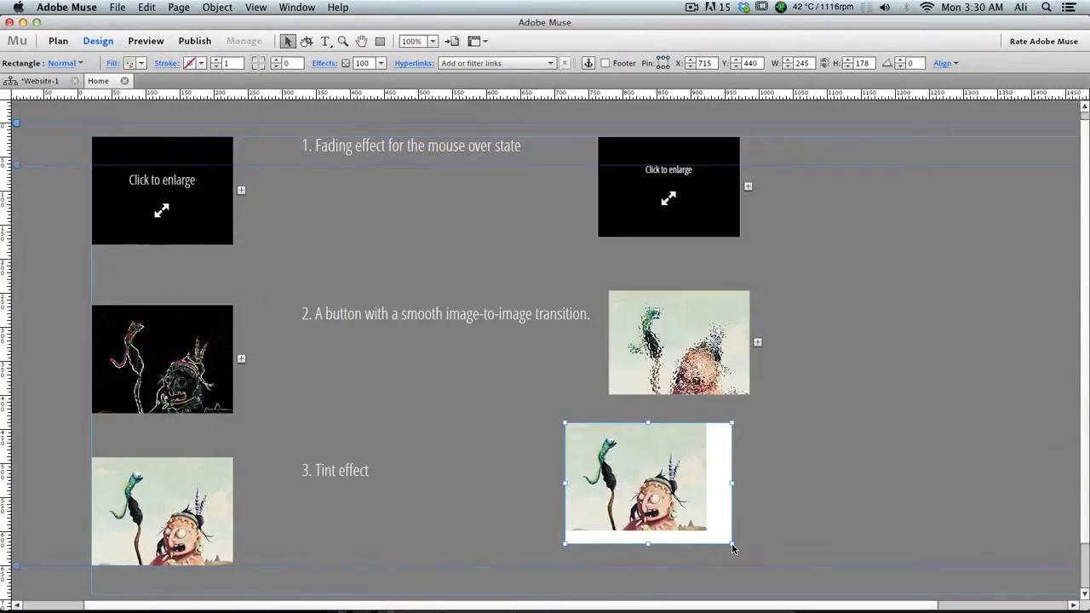
pyautogui.moveTo(731, 542); pyautogui.dragTo(705, 533)
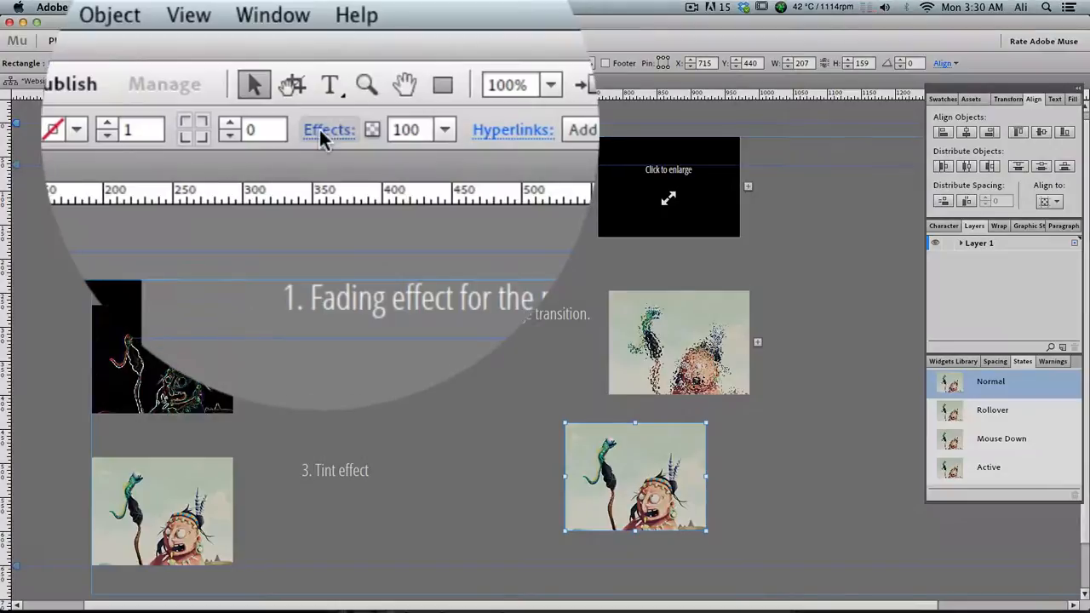
# Step: Enable the Glow effect on the picture rectangle as an inner glow with a blur of 250
pyautogui.click(322, 63)
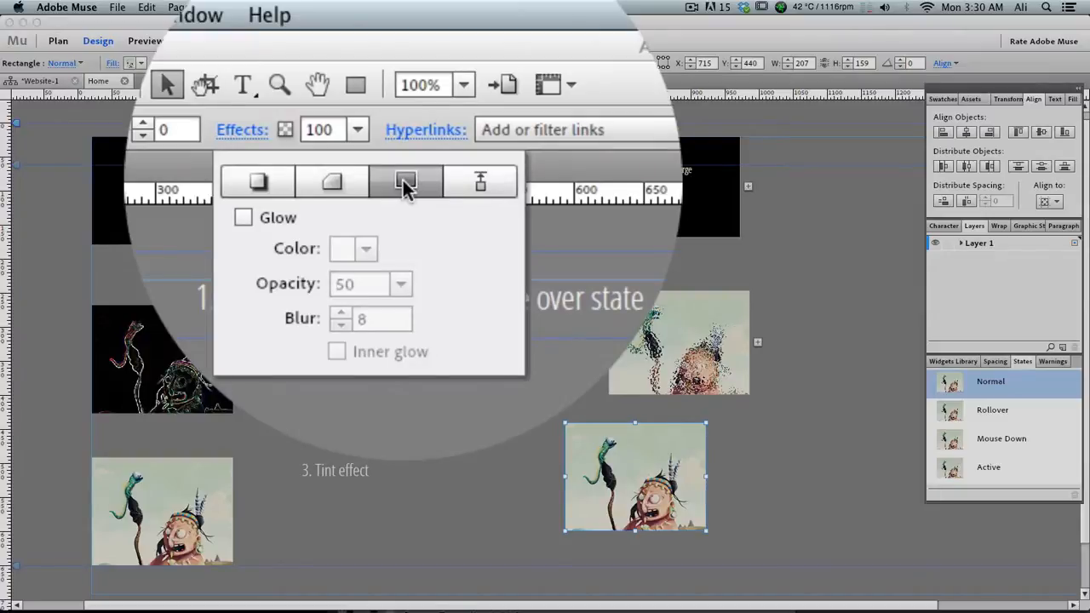
pyautogui.click(326, 218)
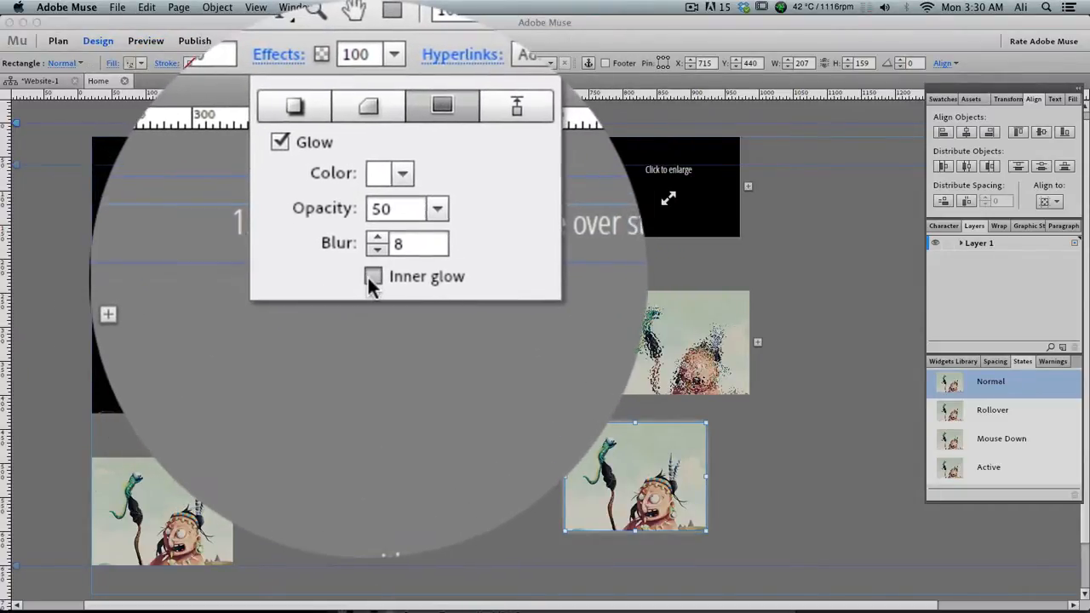
pyautogui.click(372, 276)
pyautogui.click(380, 283)
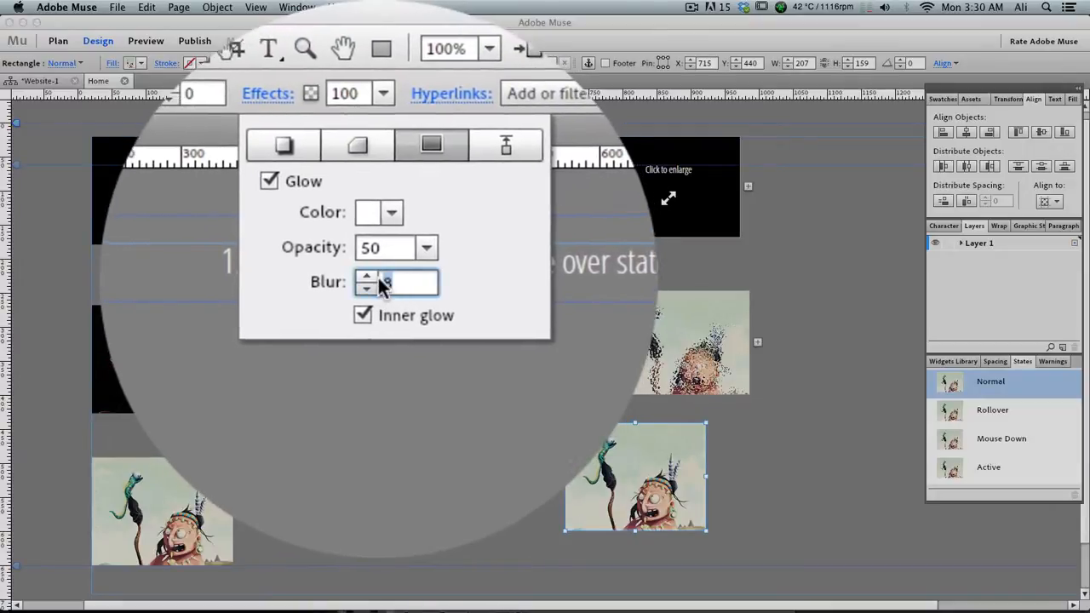
pyautogui.write('25')
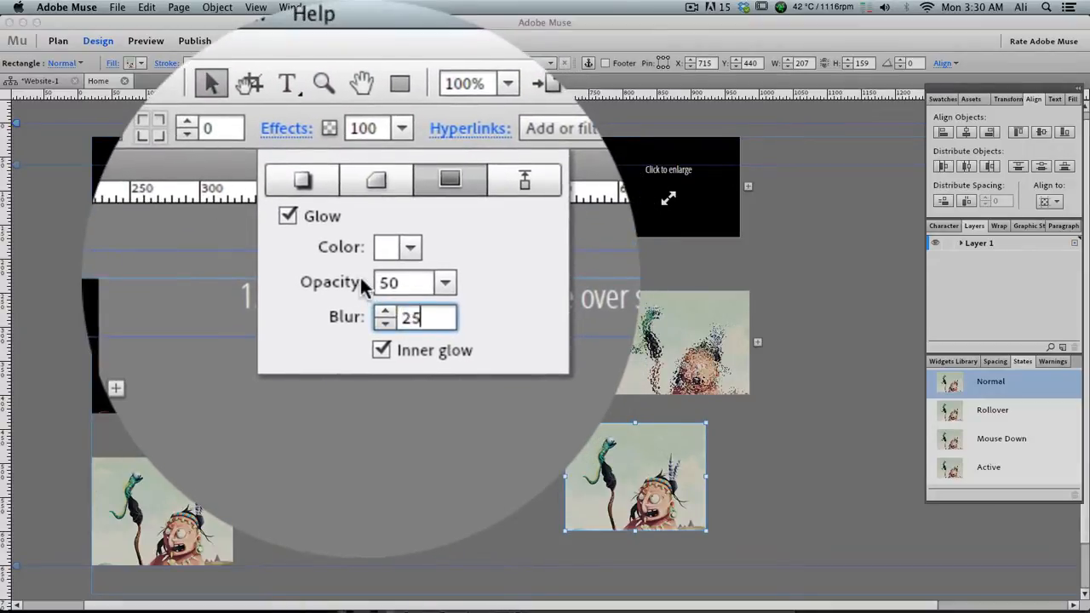
pyautogui.write('0')
pyautogui.press('Return')
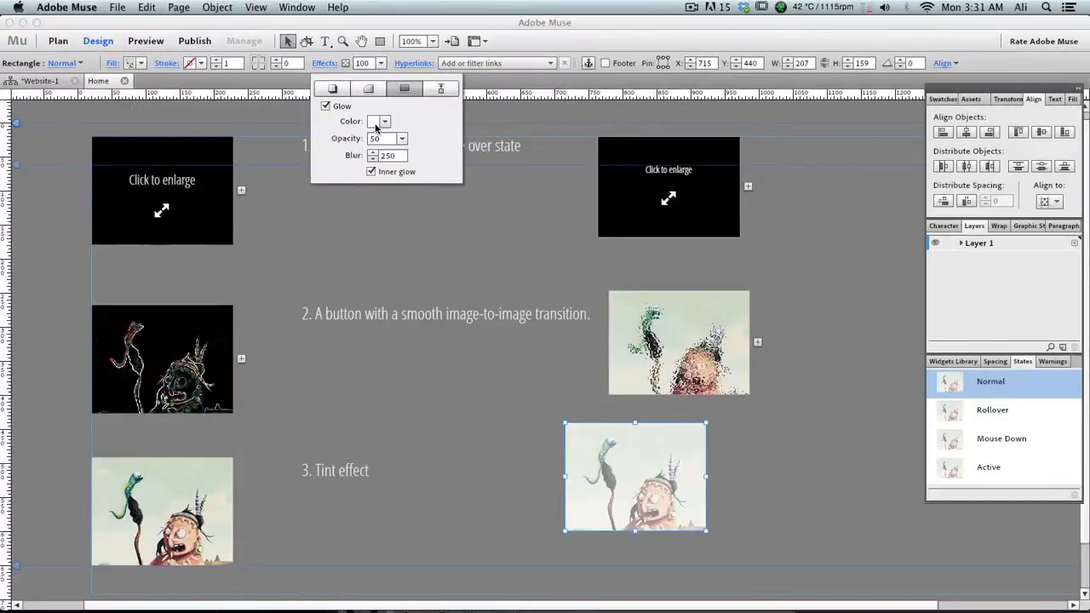
# Step: Set the glow color to green 22B573 and align the rectangle under the second button at X 779, Y 461
pyautogui.click(380, 121)
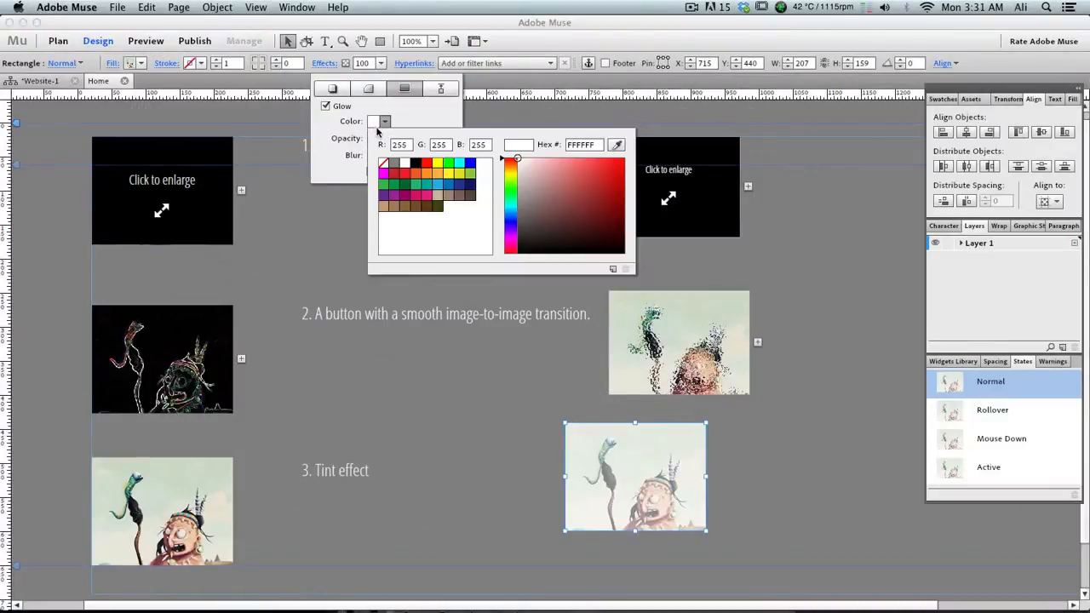
pyautogui.click(418, 175)
pyautogui.click(416, 186)
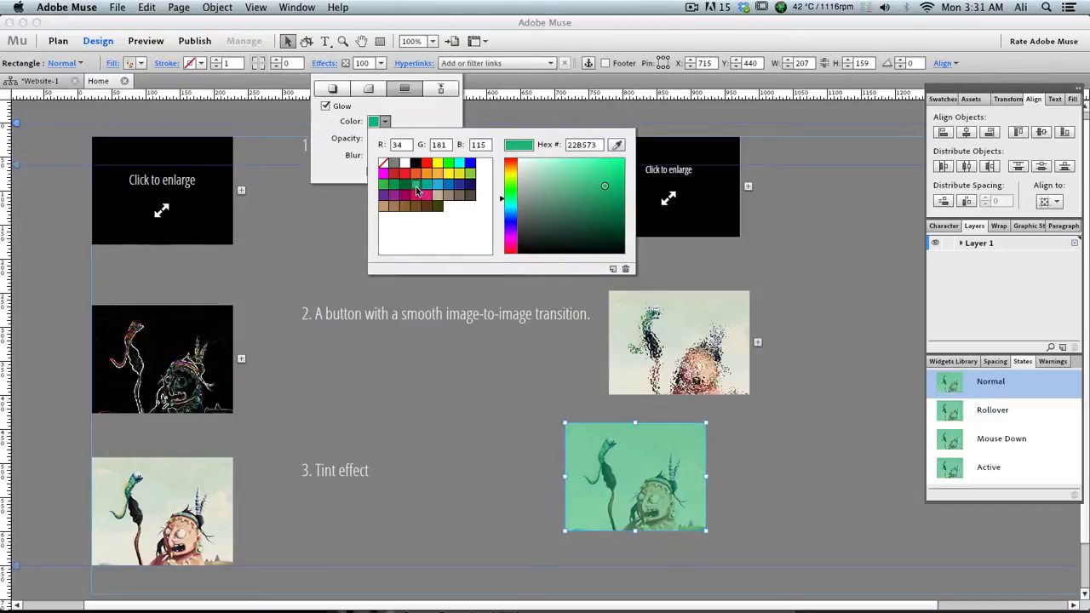
pyautogui.click(347, 166)
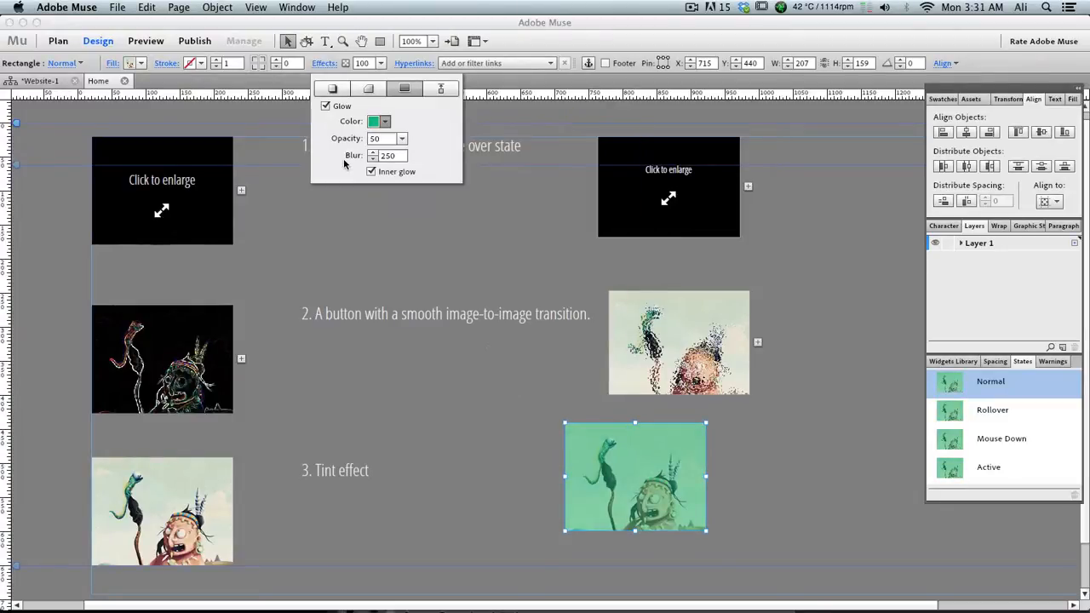
pyautogui.moveTo(672, 470)
pyautogui.mouseDown()
pyautogui.moveTo(696, 471)
pyautogui.moveTo(676, 449)
pyautogui.mouseUp()
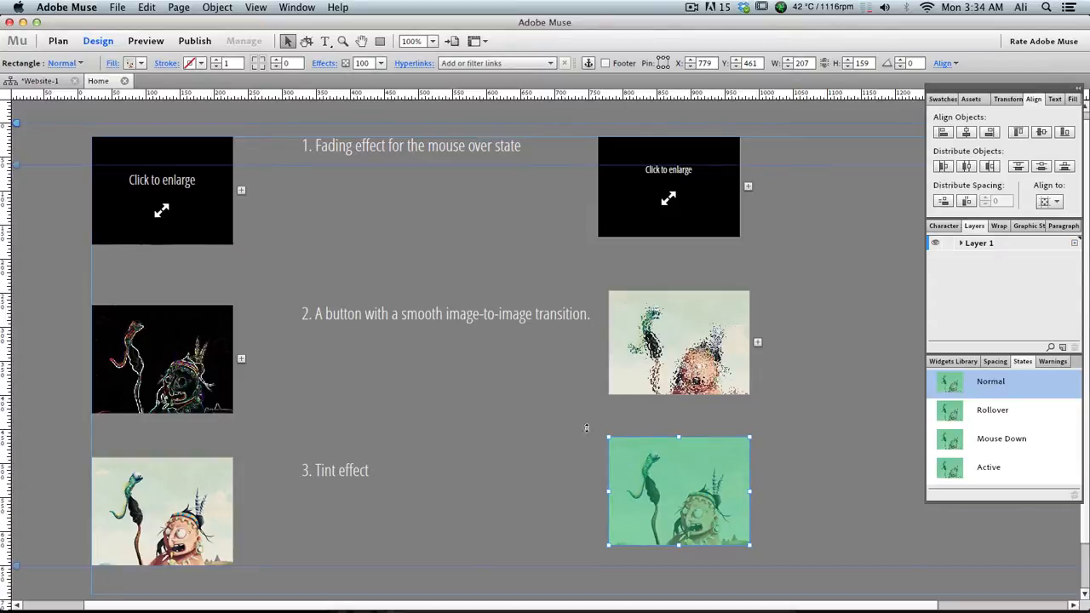
# Step: Set the glow opacity of the rectangle's Normal state to 0
pyautogui.click(1020, 409)
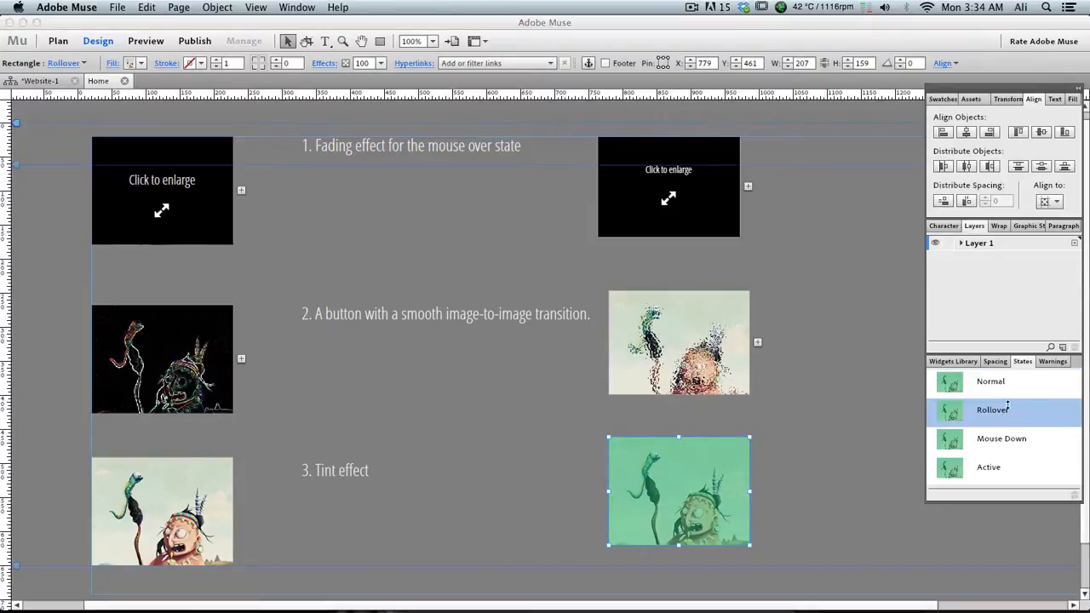
pyautogui.click(994, 385)
pyautogui.click(324, 63)
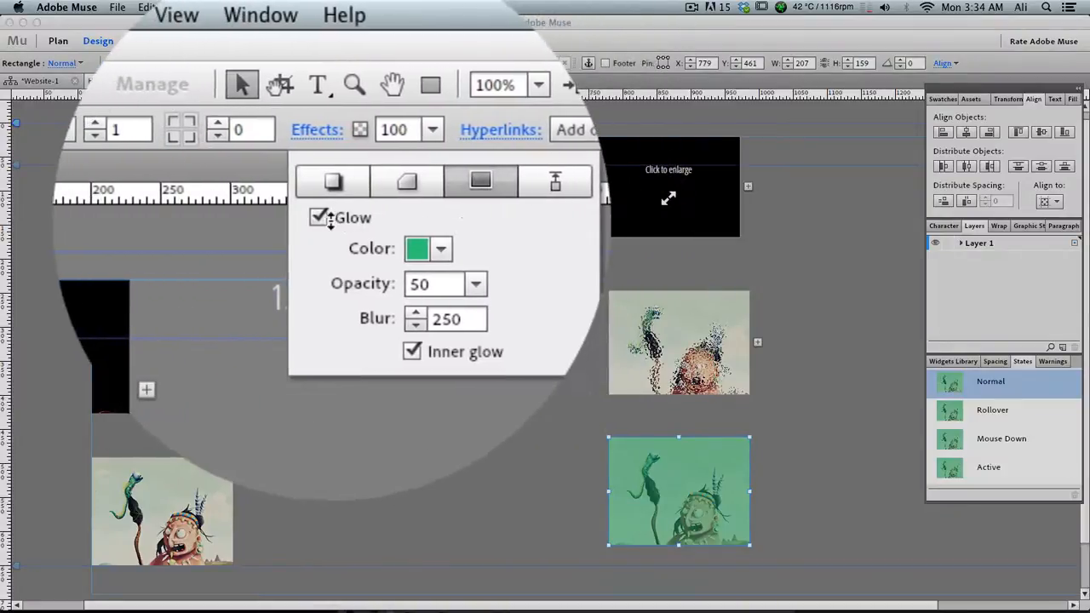
pyautogui.click(379, 284)
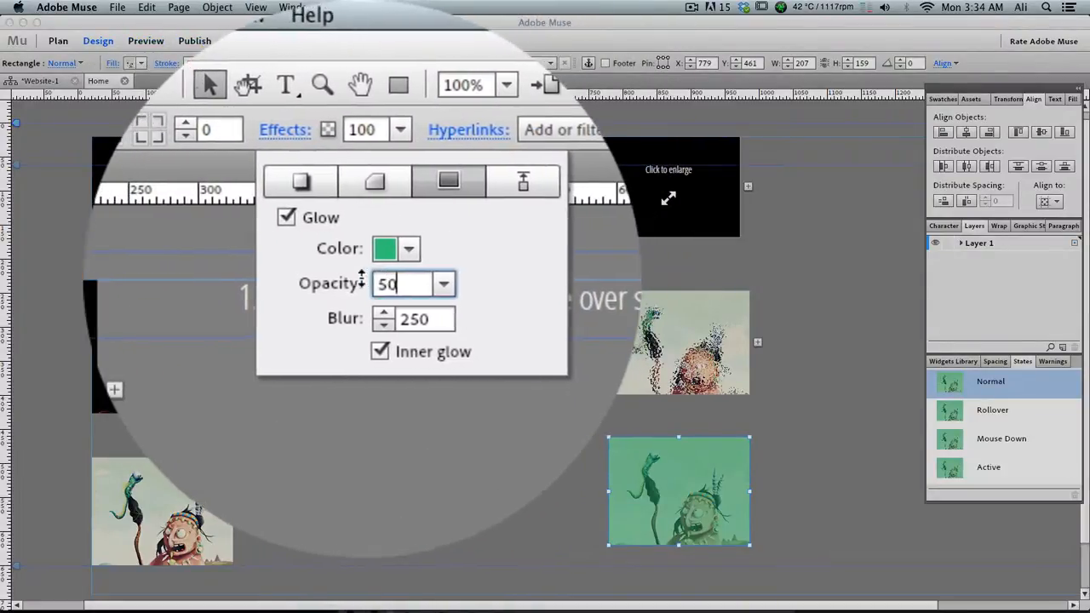
pyautogui.click(361, 280)
pyautogui.write('0')
pyautogui.press('Return')
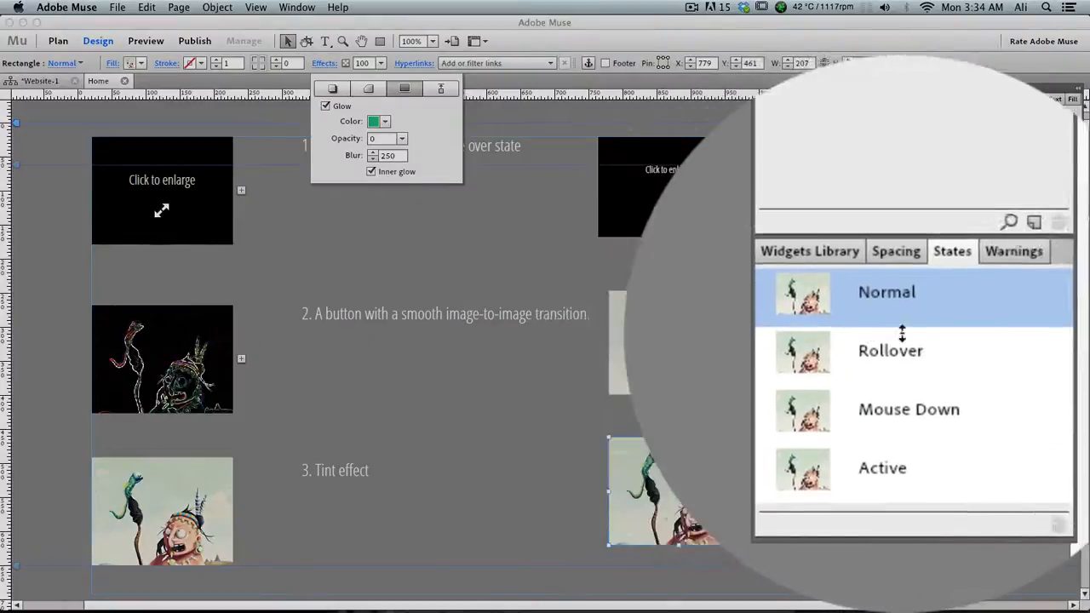
# Step: Set the glow opacity of the rectangle's Rollover state to 50
pyautogui.click(979, 410)
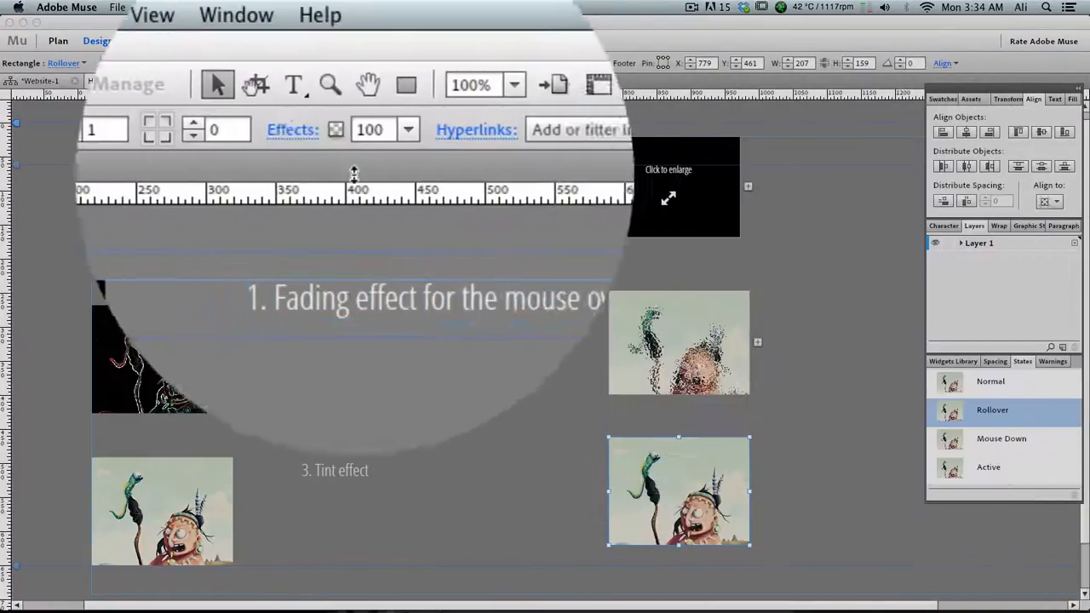
pyautogui.click(293, 129)
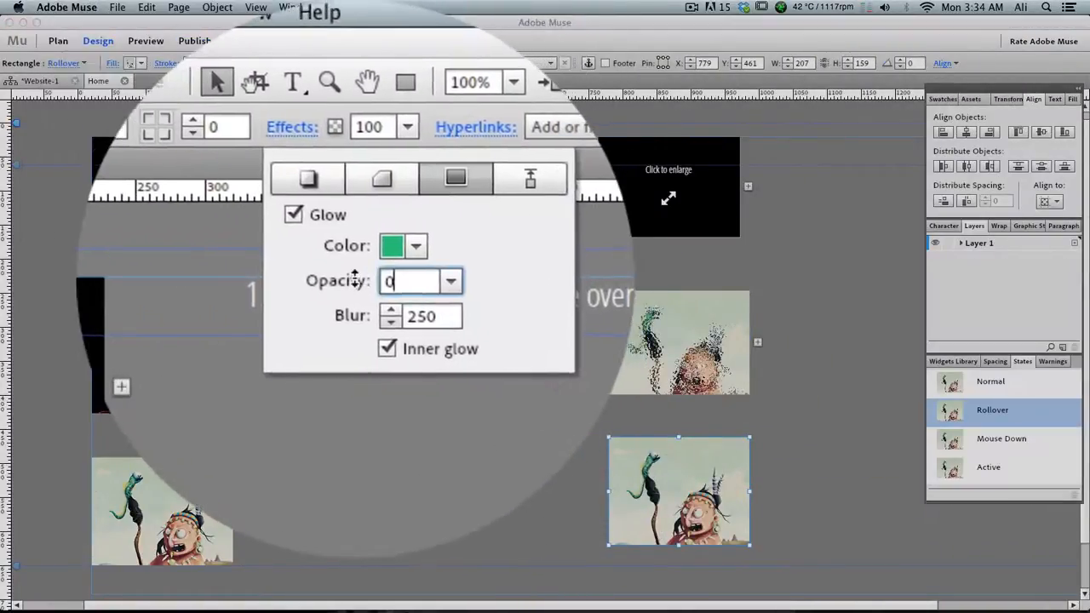
pyautogui.write('50')
pyautogui.press('Return')
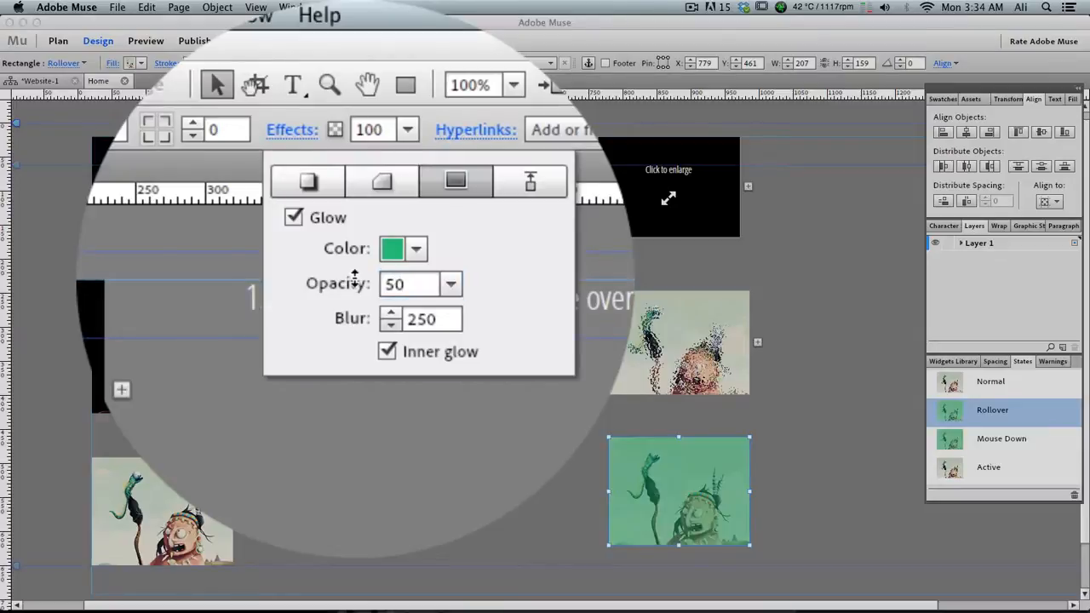
# Step: Deselect the rectangle and preview the page in the browser to test the tint effect
pyautogui.click(557, 449)
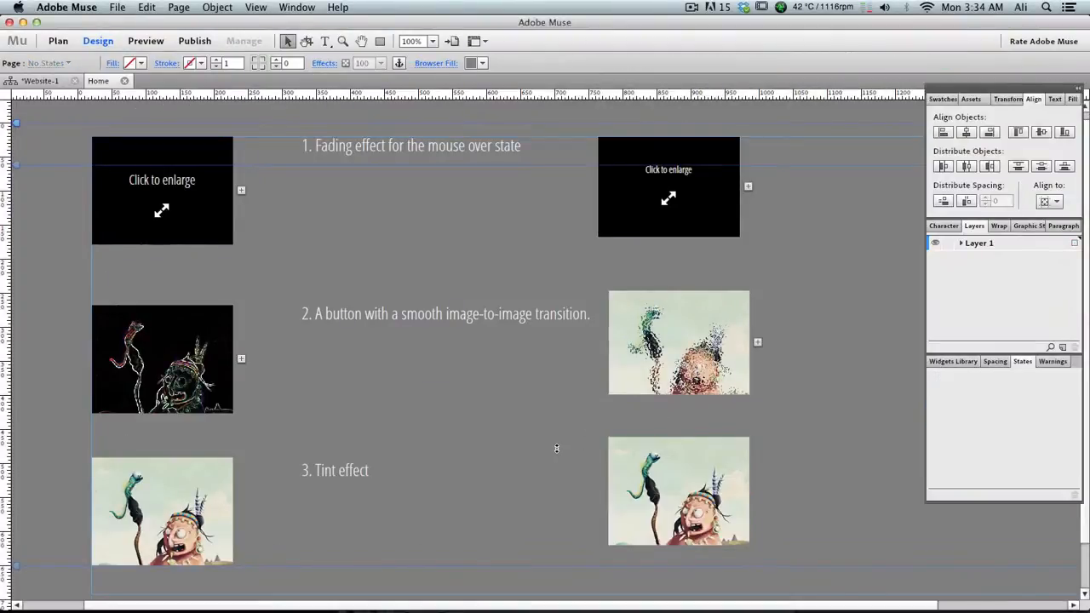
pyautogui.press('super+alt+e')
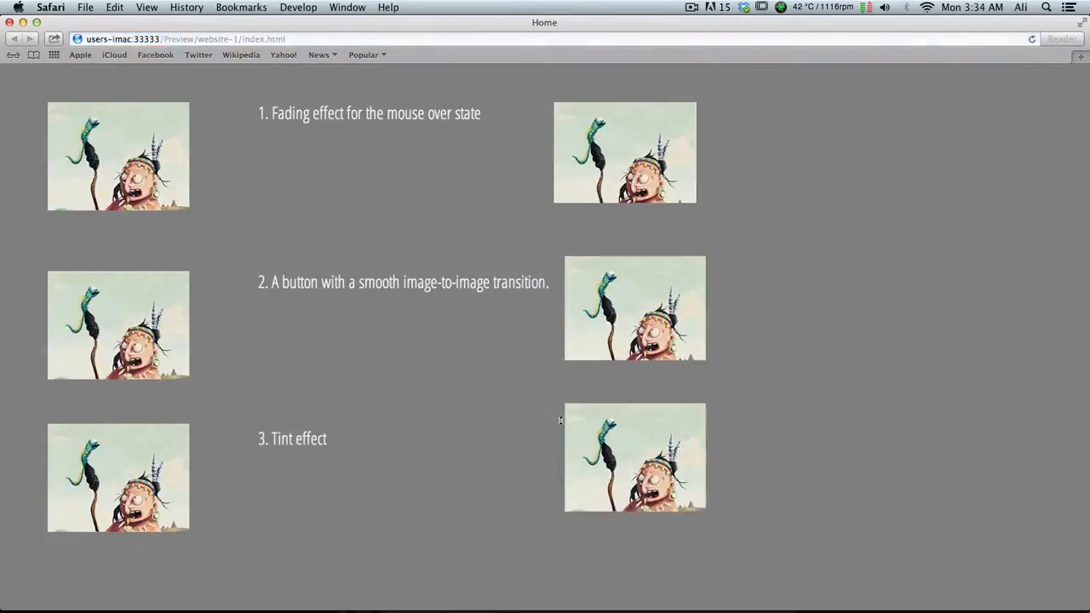